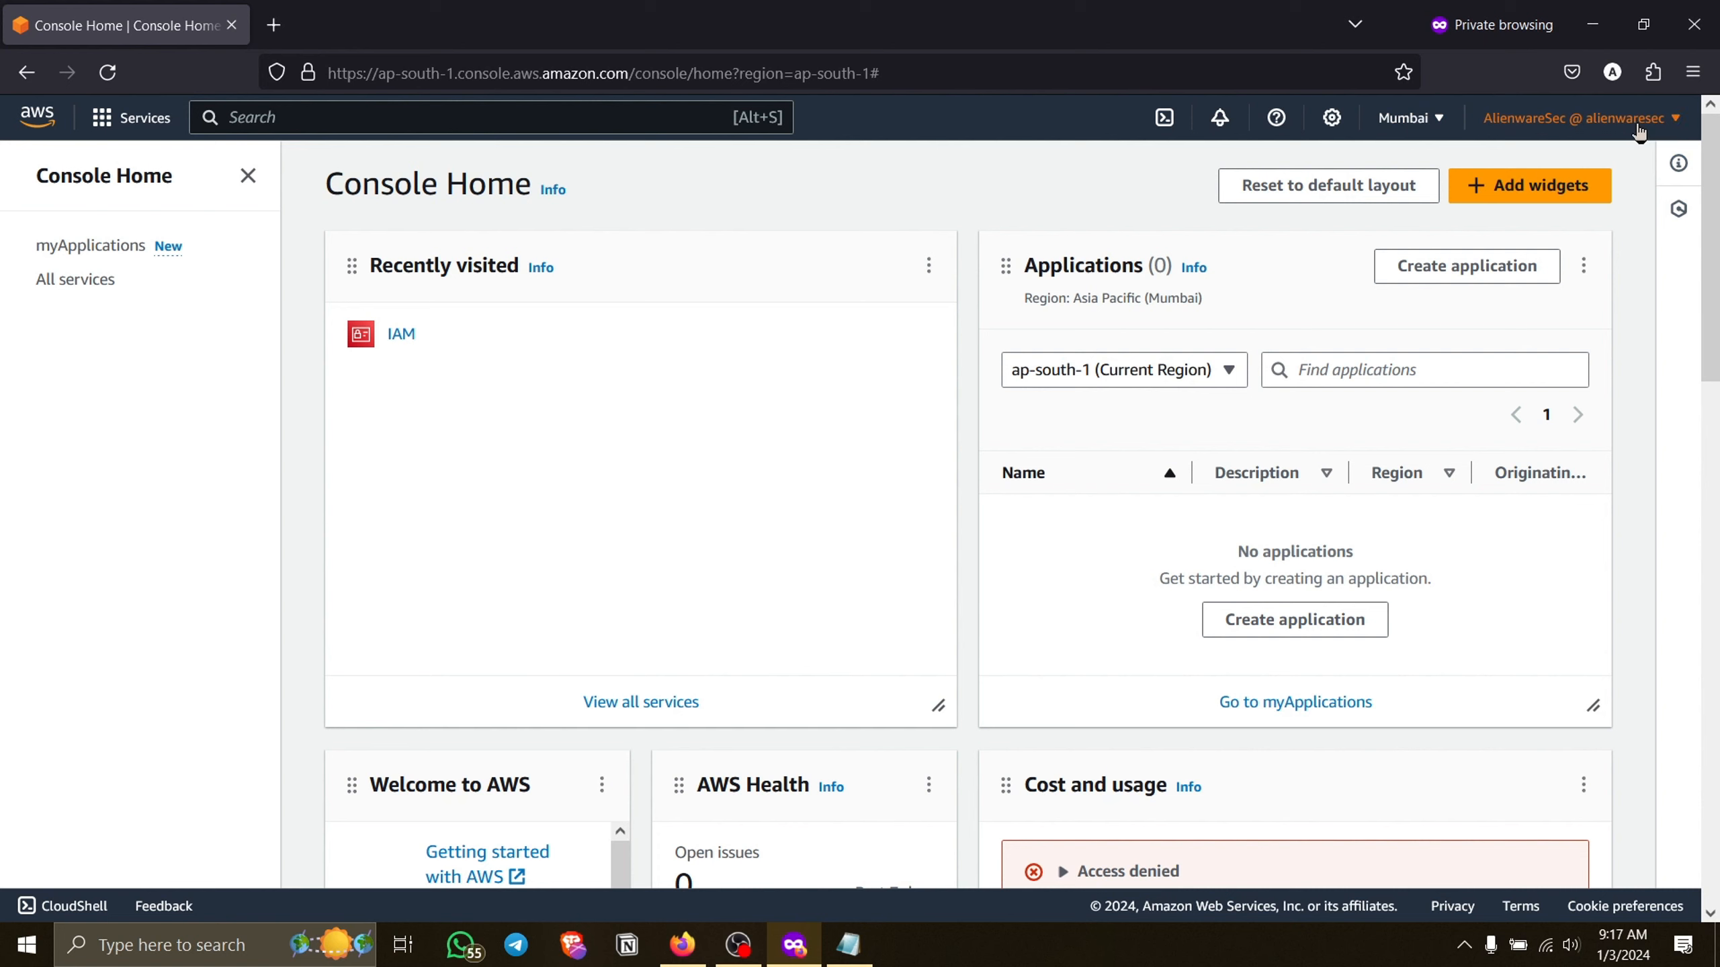
Check which account and IAM user are signed in to the console.
left_click(1624, 118)
left_click_drag(1532, 198, 1382, 193)
left_click(1383, 193)
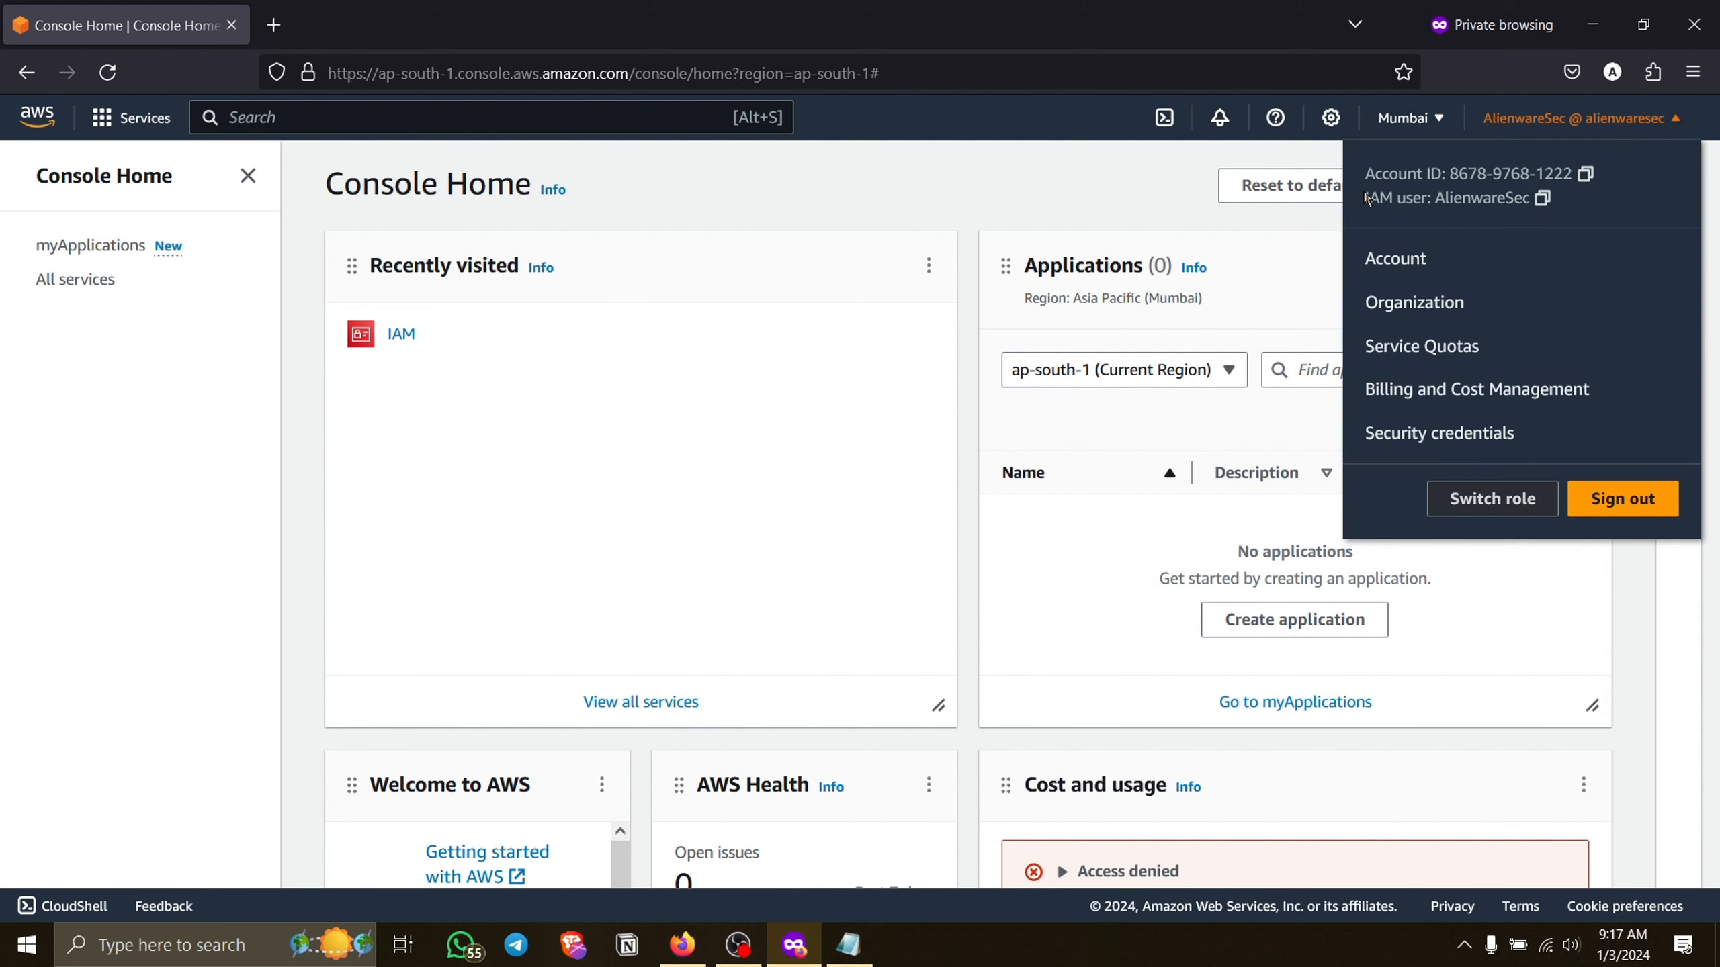
left_click(863, 220)
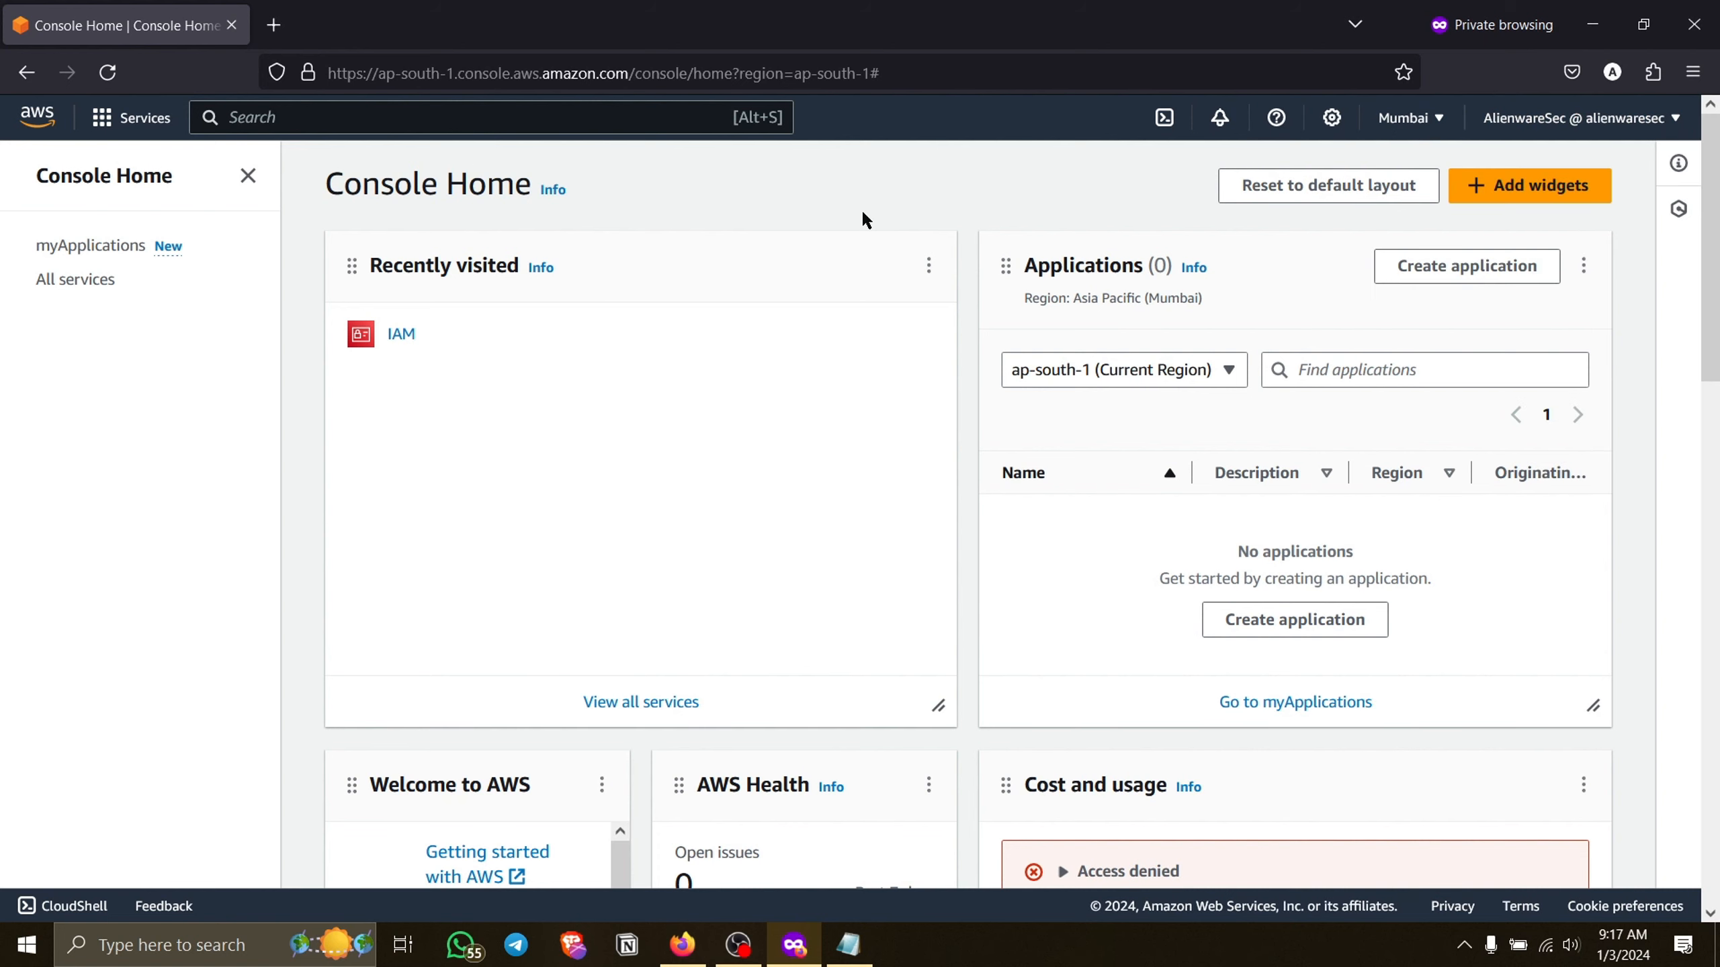
Search the console services for ec2 and open the EC2 dashboard.
scroll(683, 434, "down", 1)
left_click(411, 118)
type("ec2")
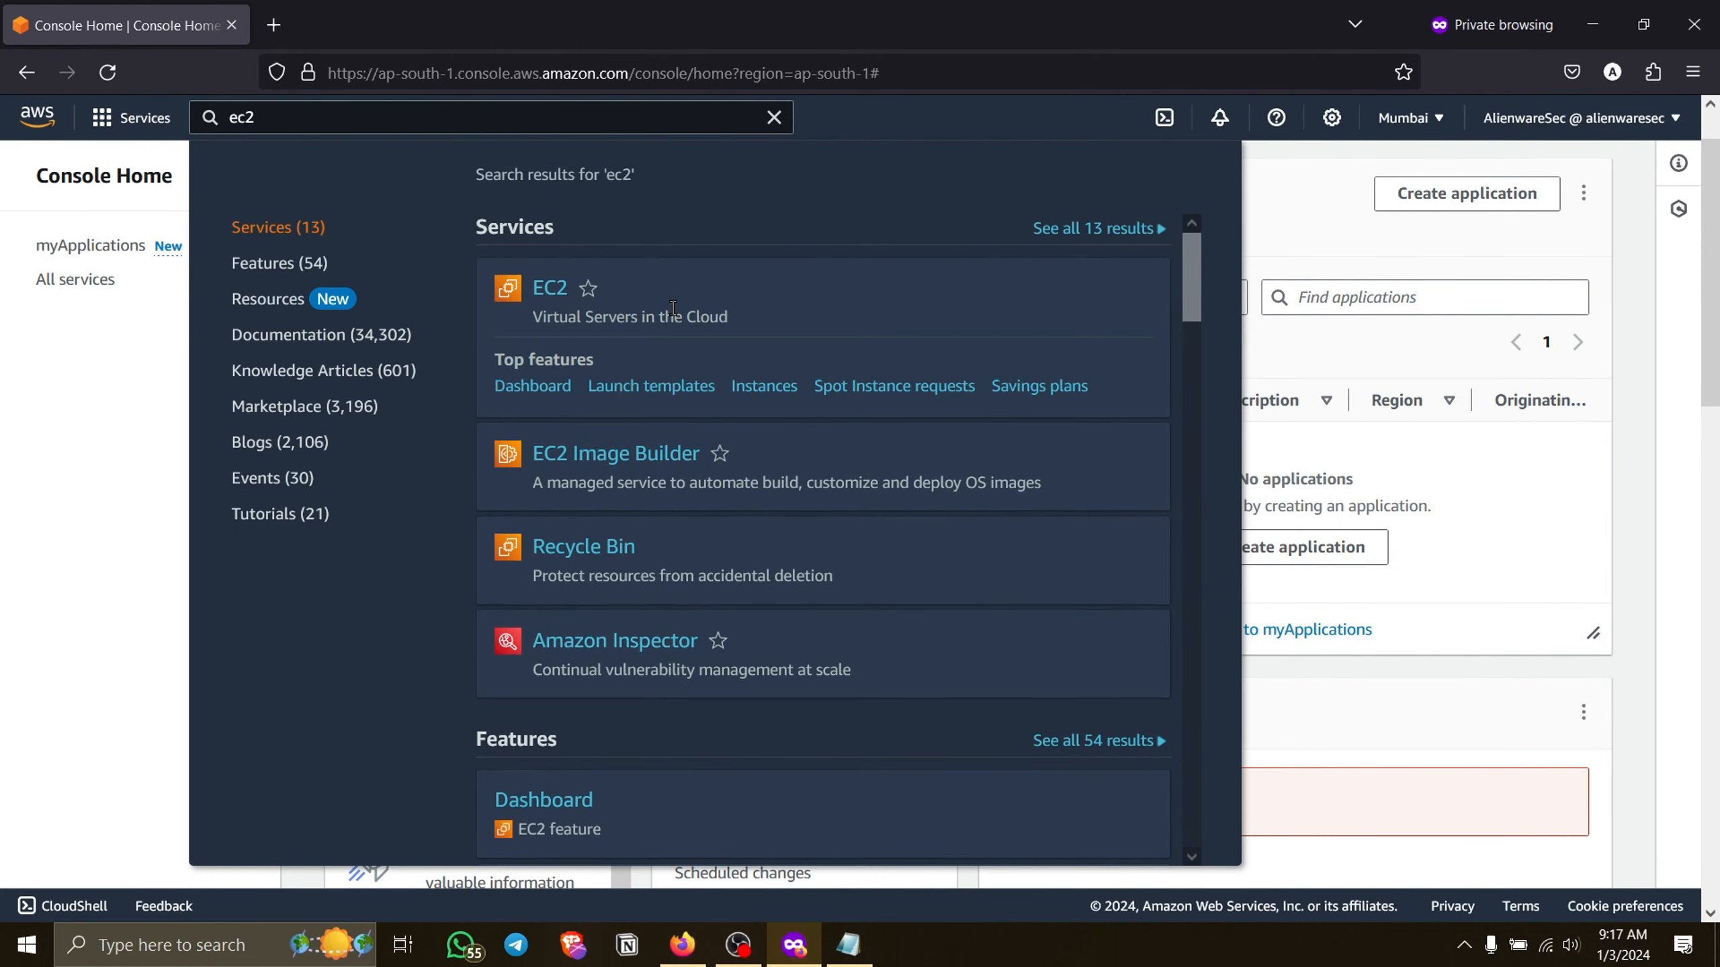
left_click(541, 291)
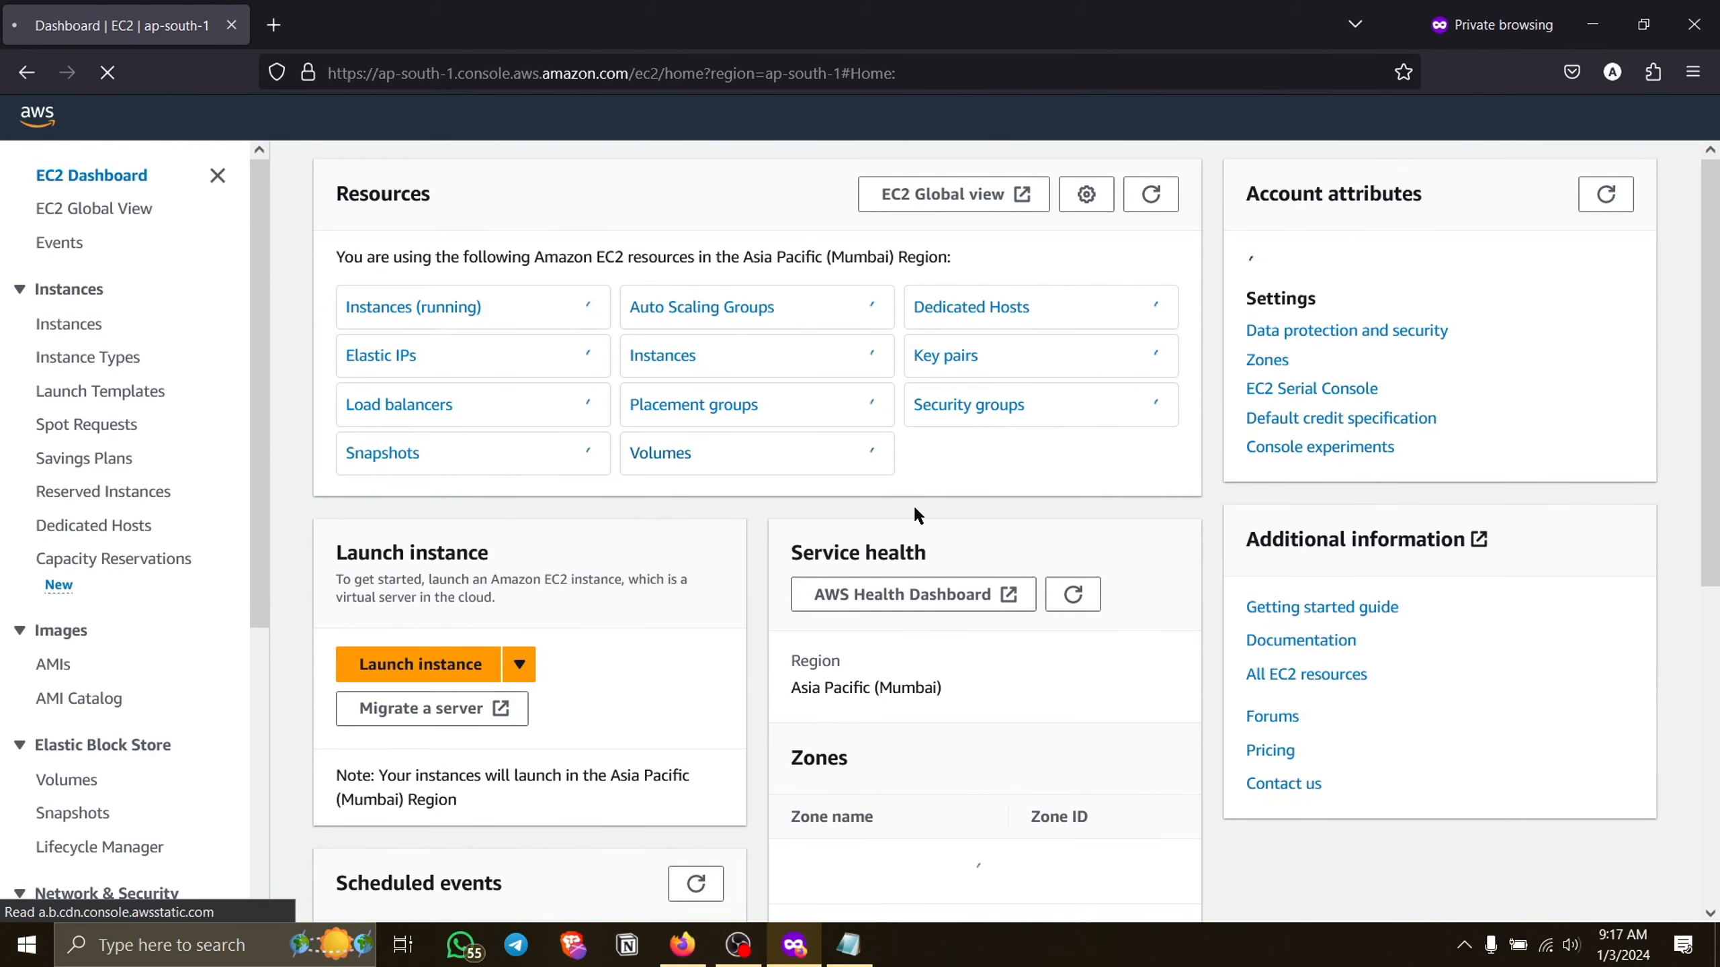
scroll(914, 508, "down", 3)
scroll(411, 564, "up", 3)
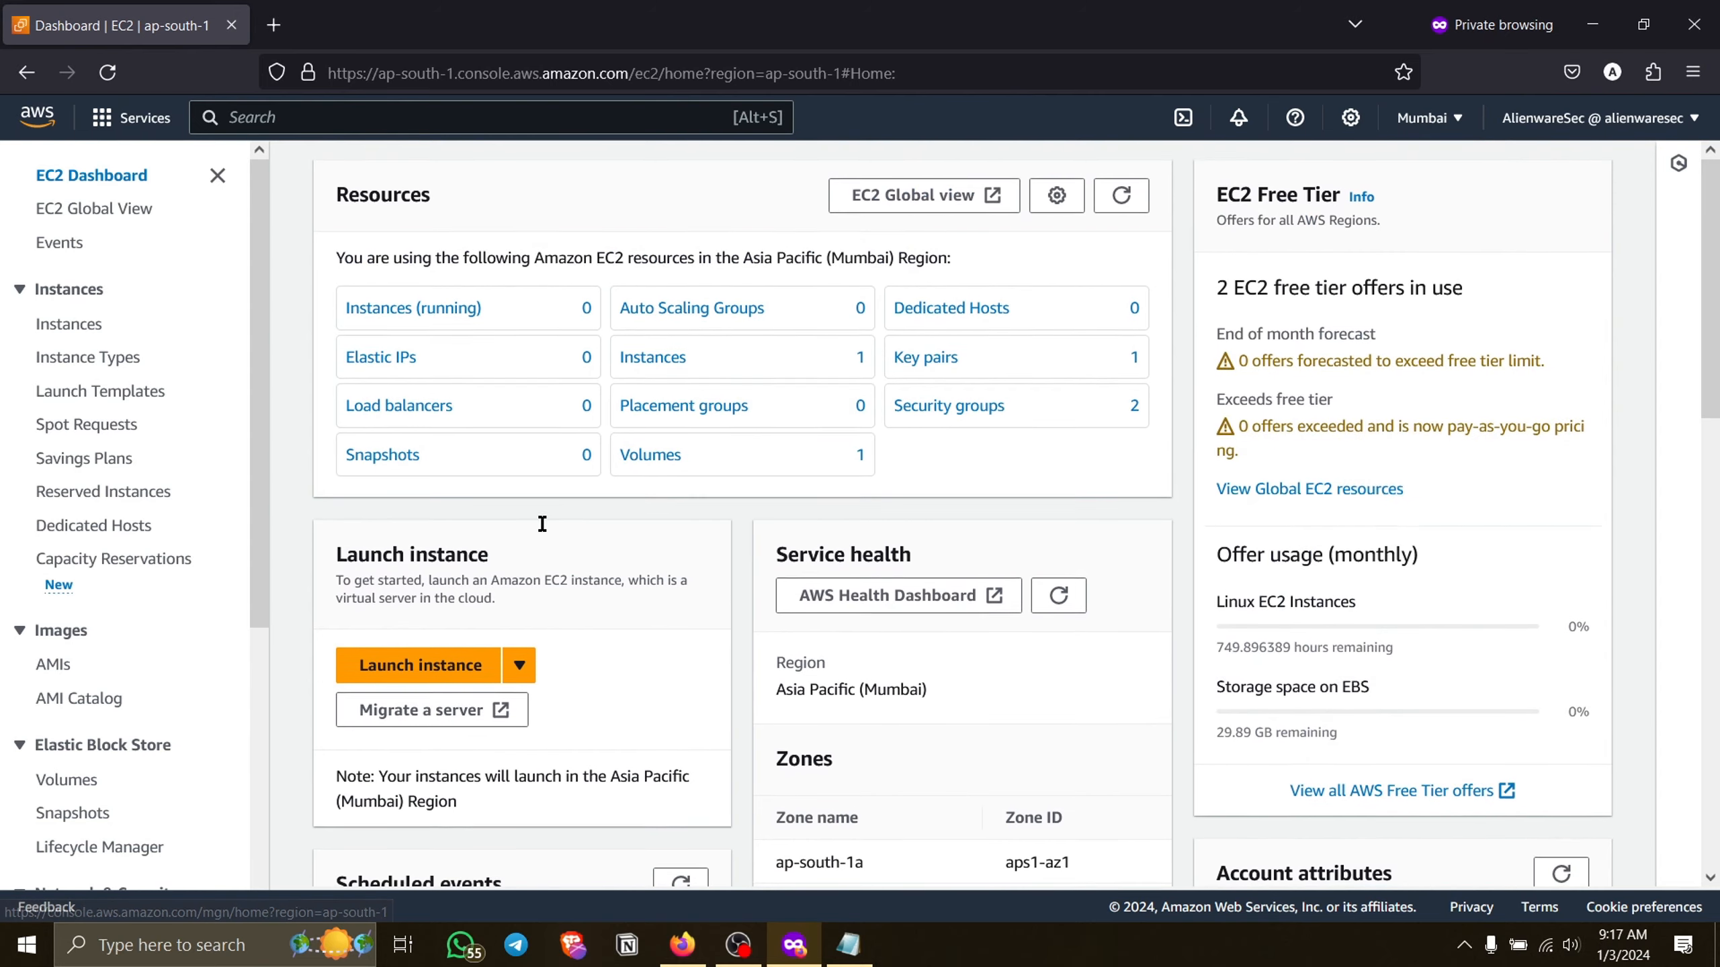
Start launching a new EC2 instance and name it MyFirstVM.
left_click(404, 674)
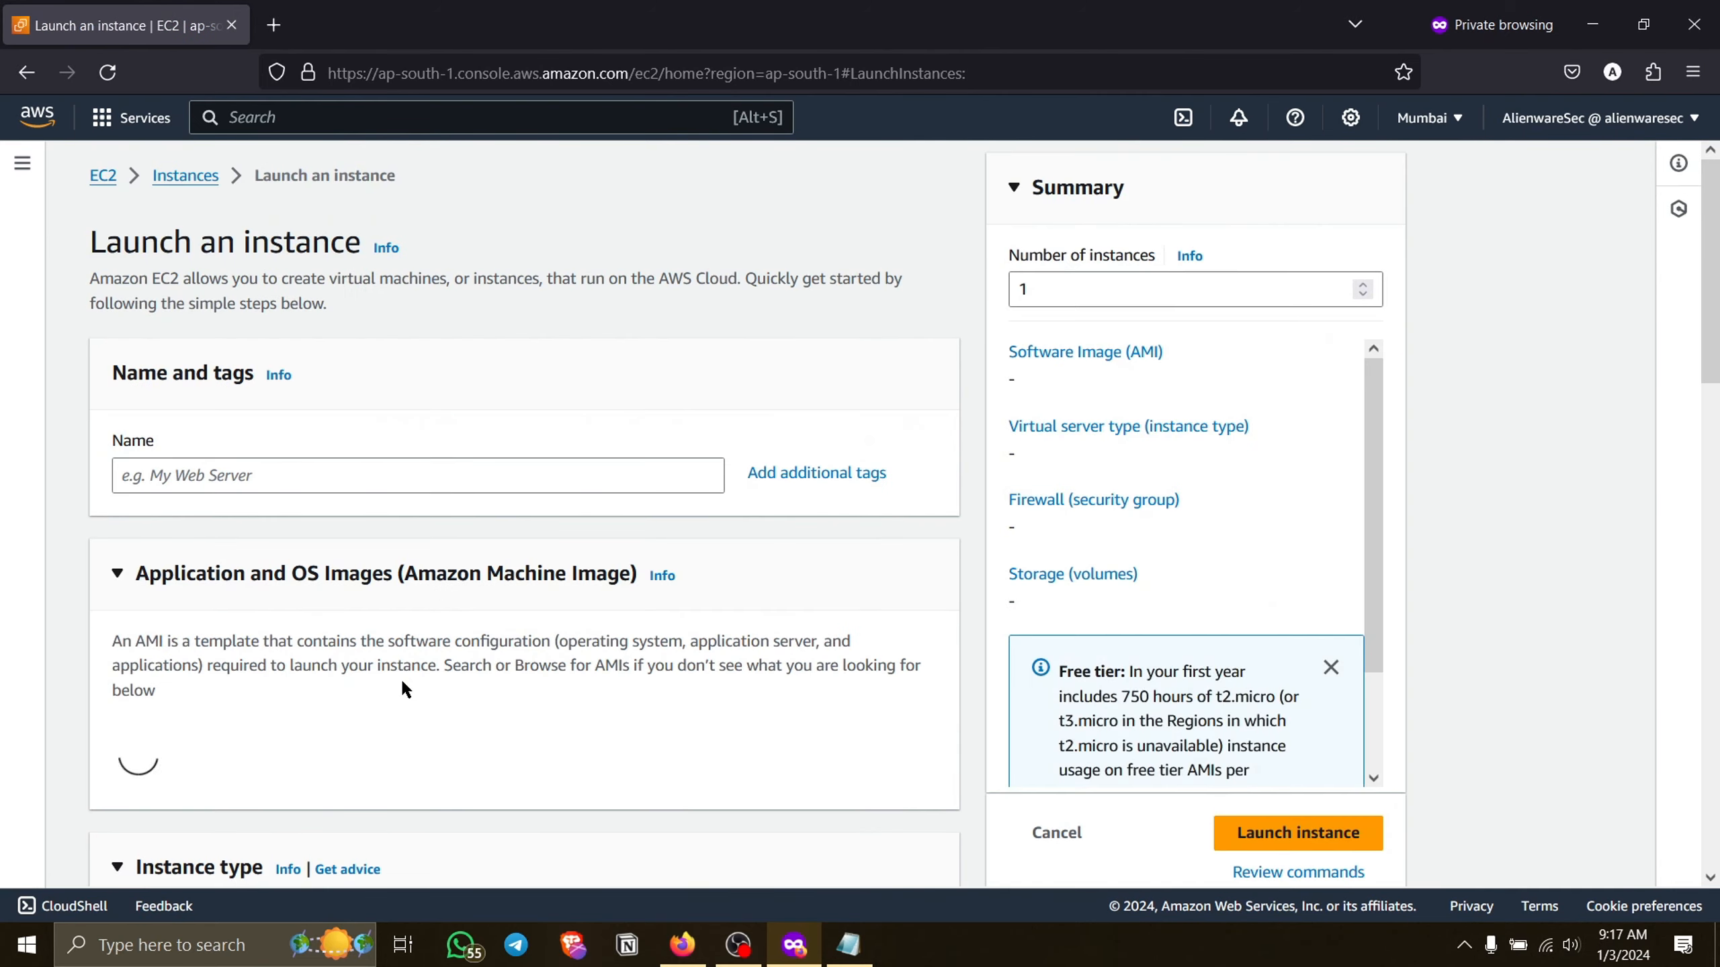
left_click(382, 478)
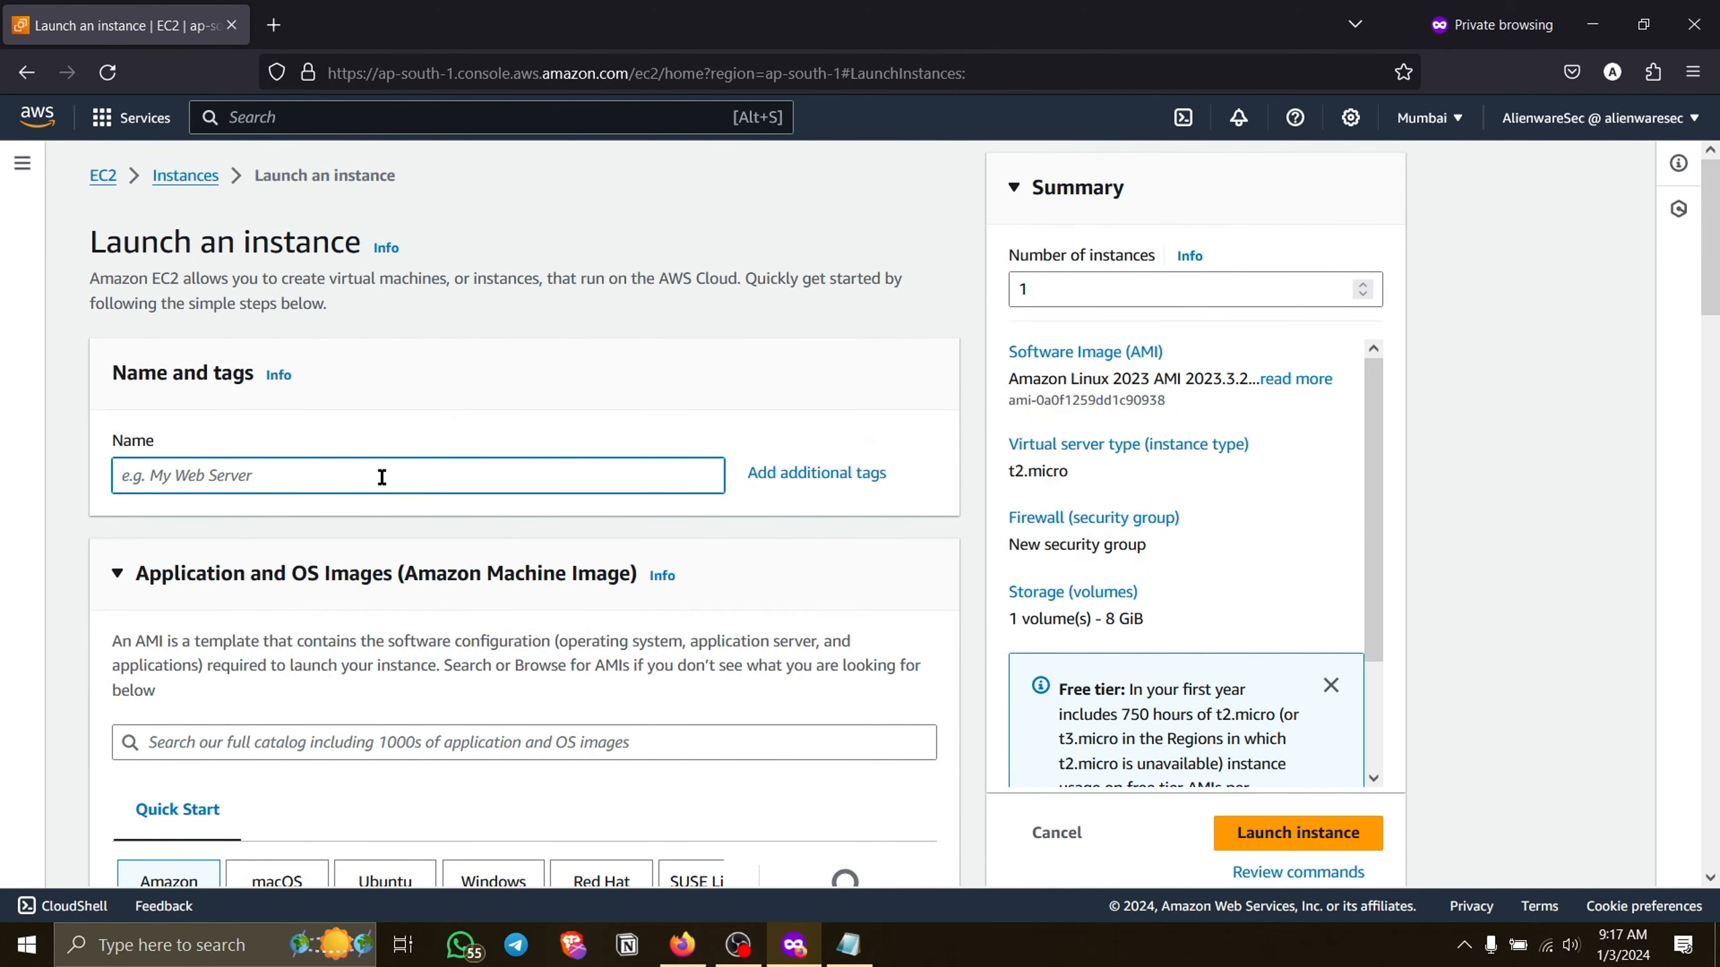
type("MyFirstVM")
Look through the quick-start operating system images offered for the instance.
scroll(319, 562, "down", 5)
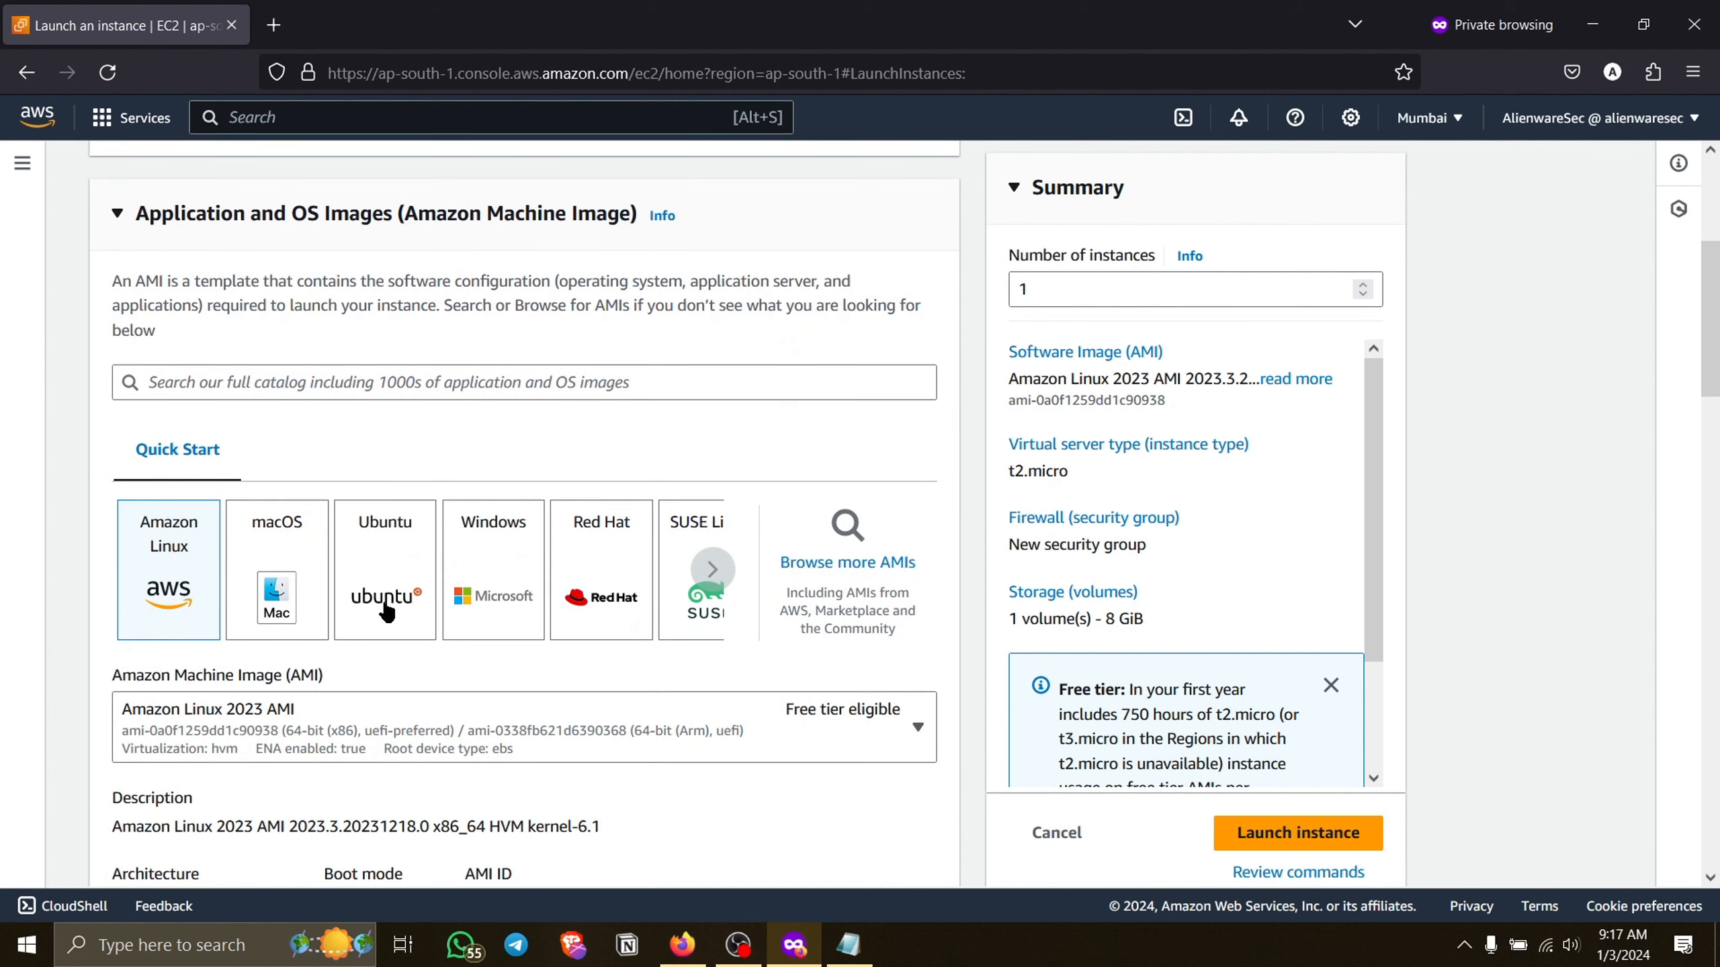
left_click(717, 585)
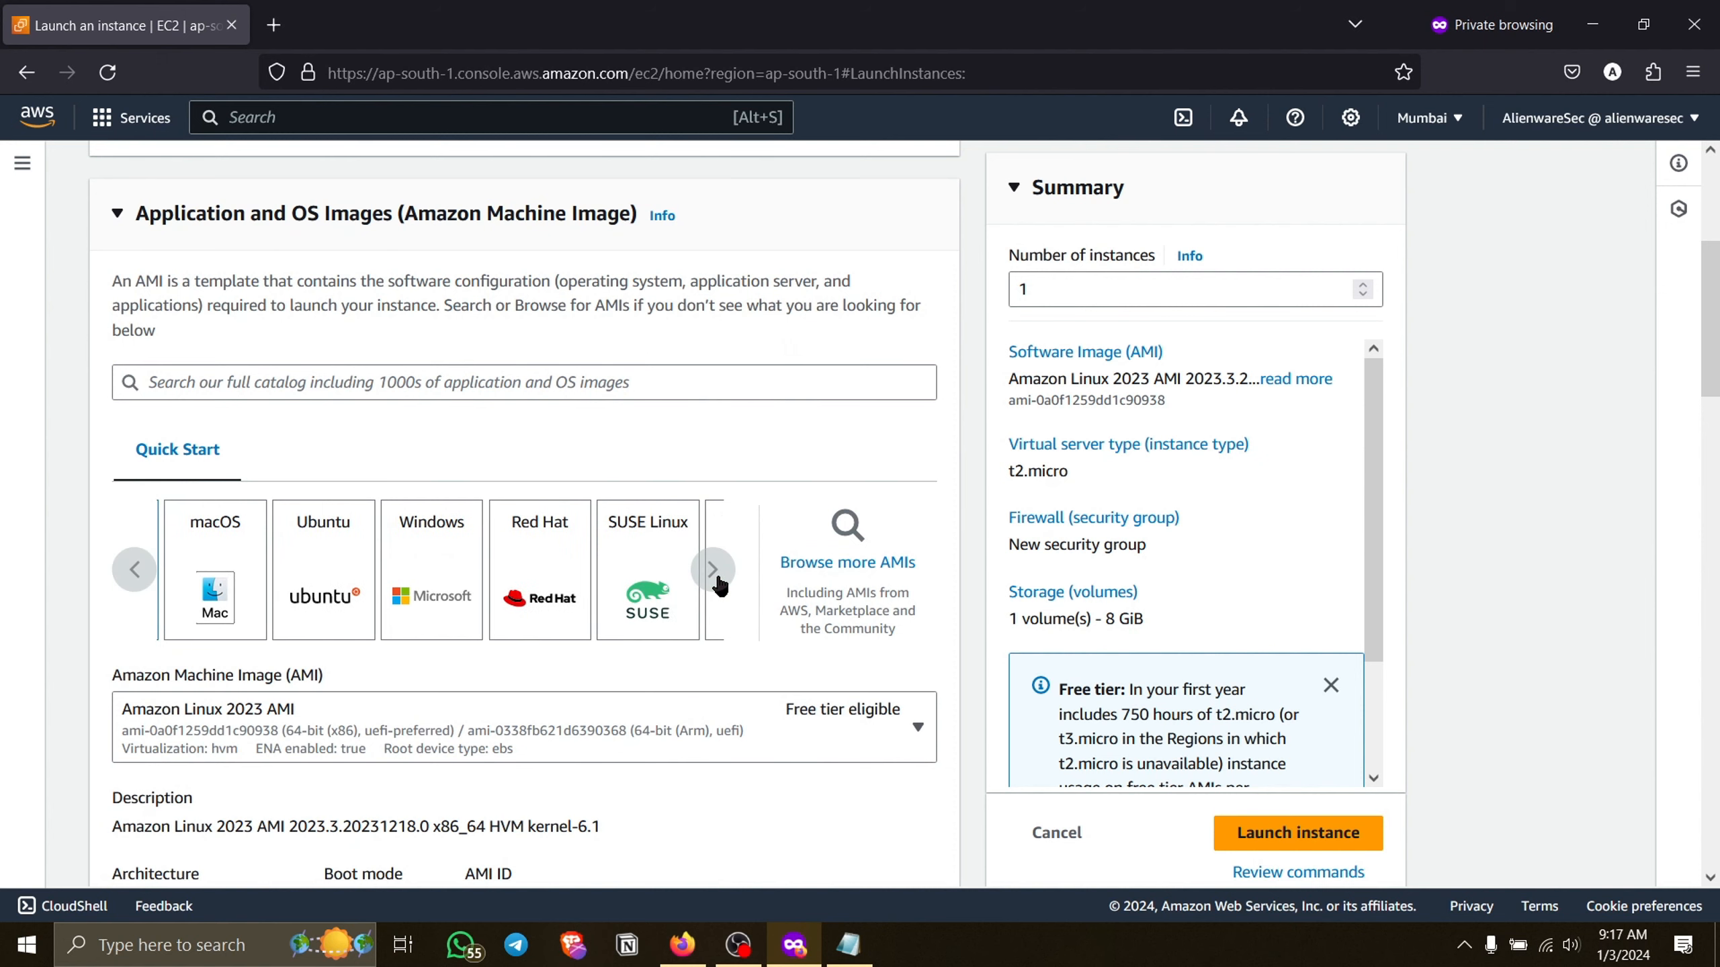
left_click(714, 574)
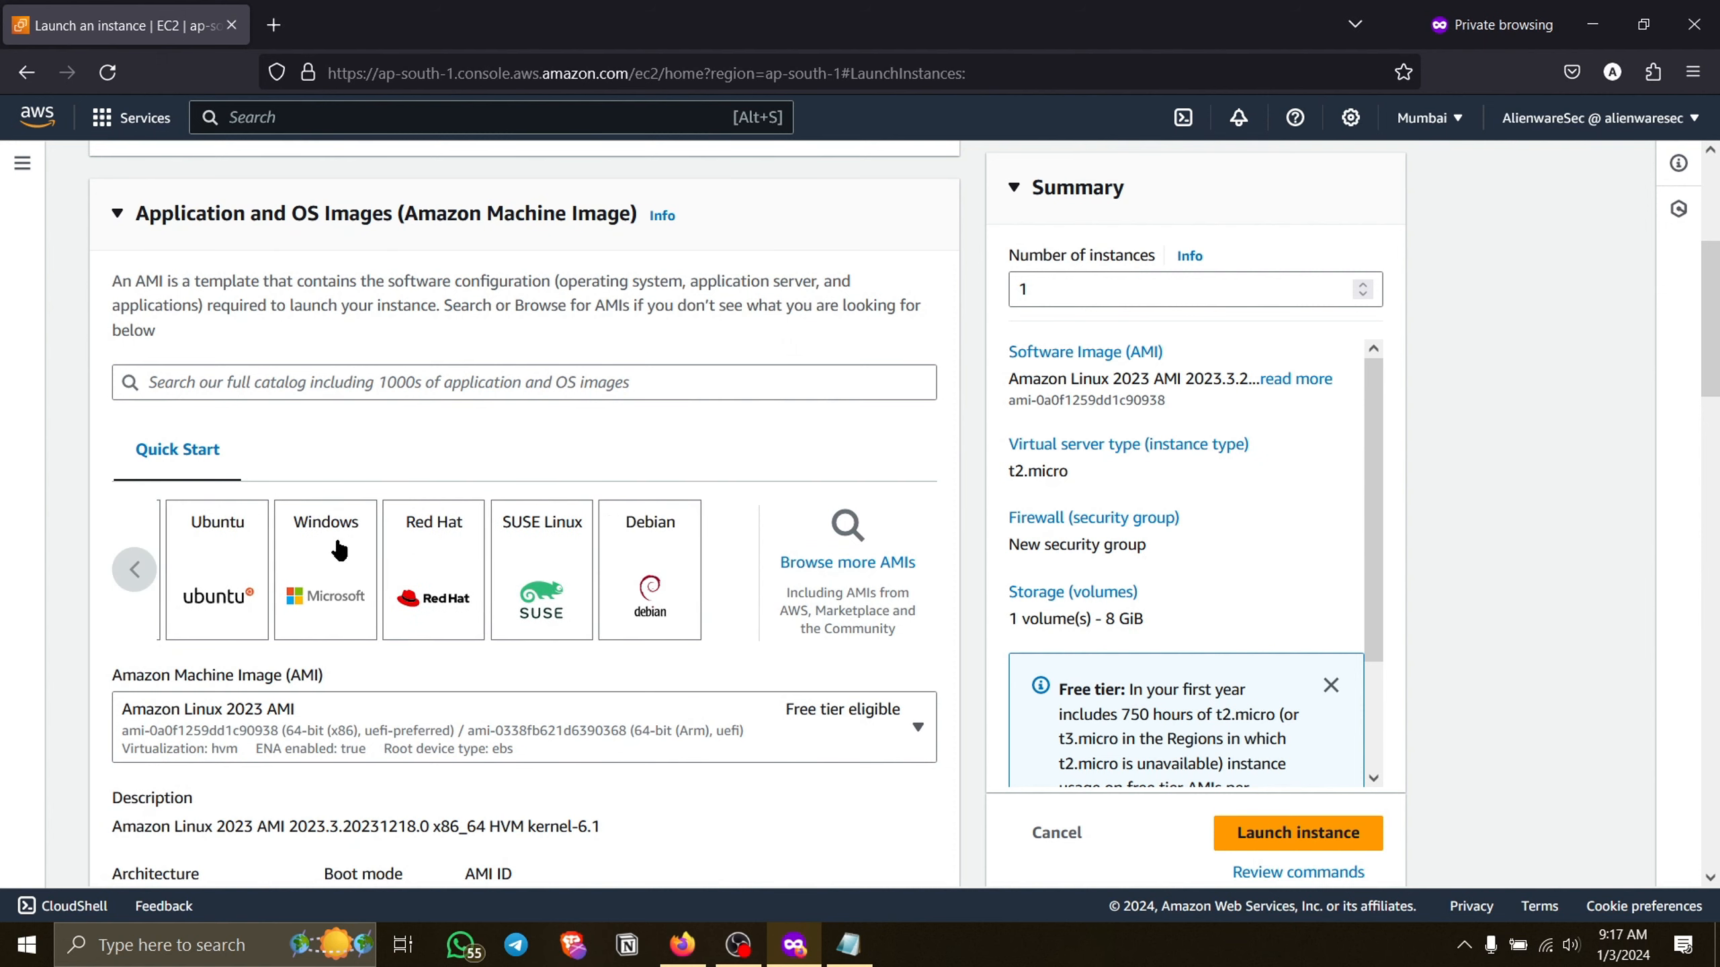
left_click(116, 577)
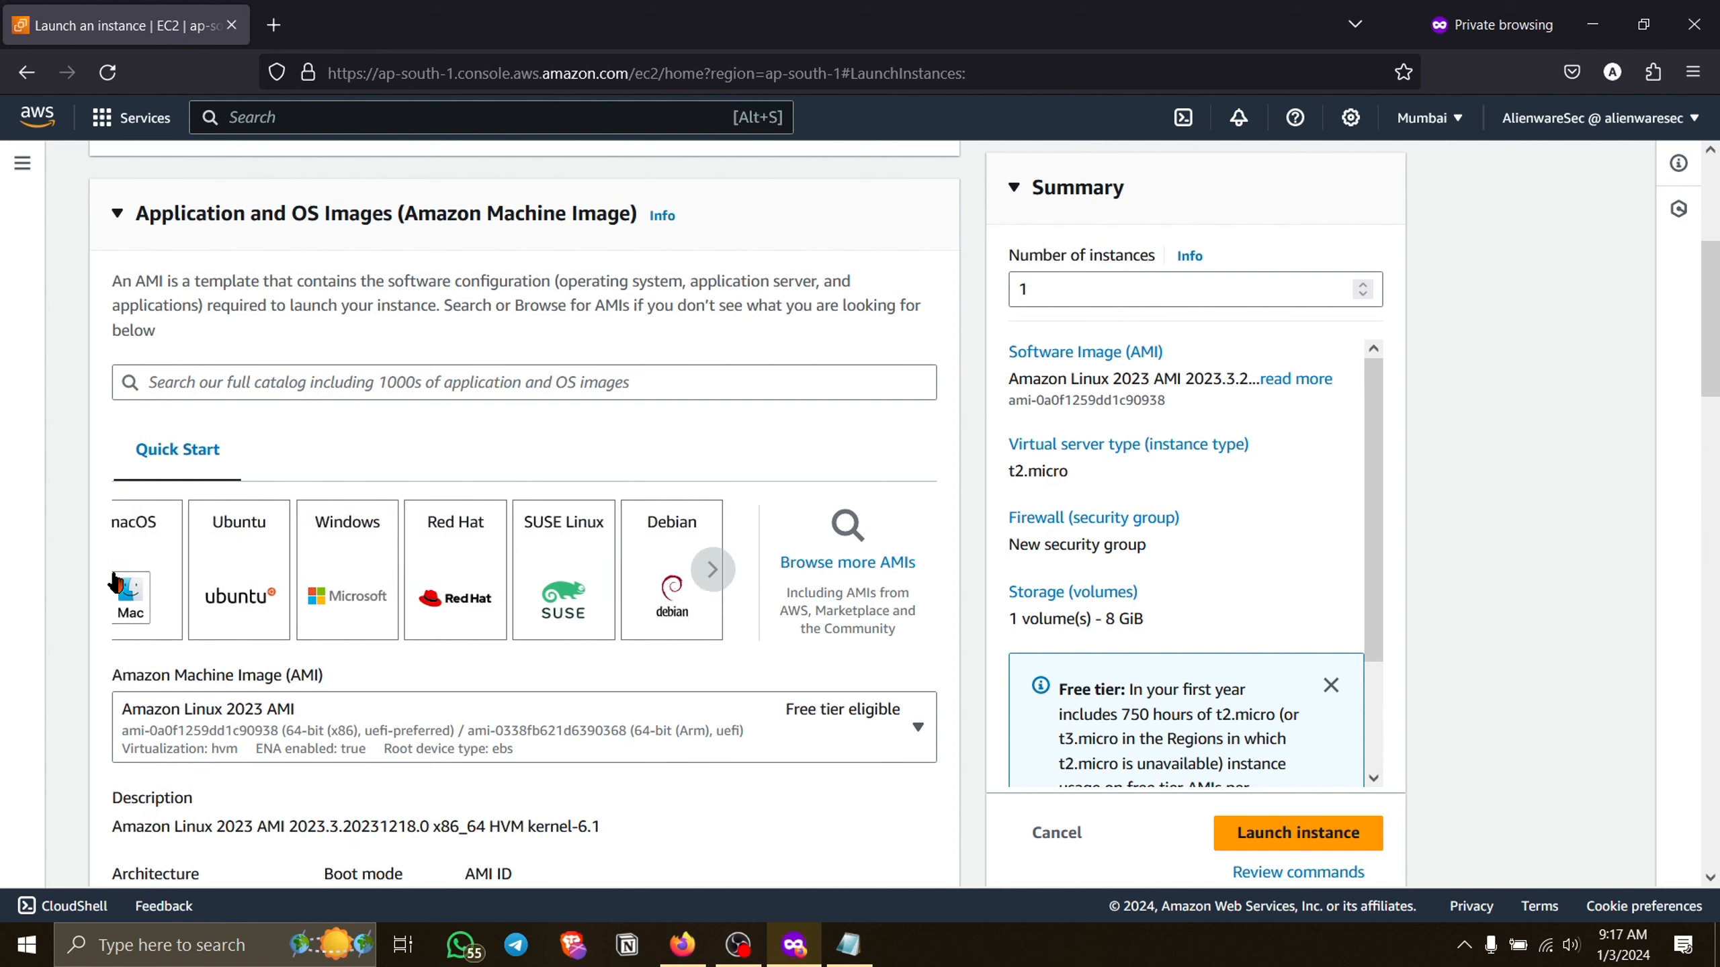
left_click(114, 576)
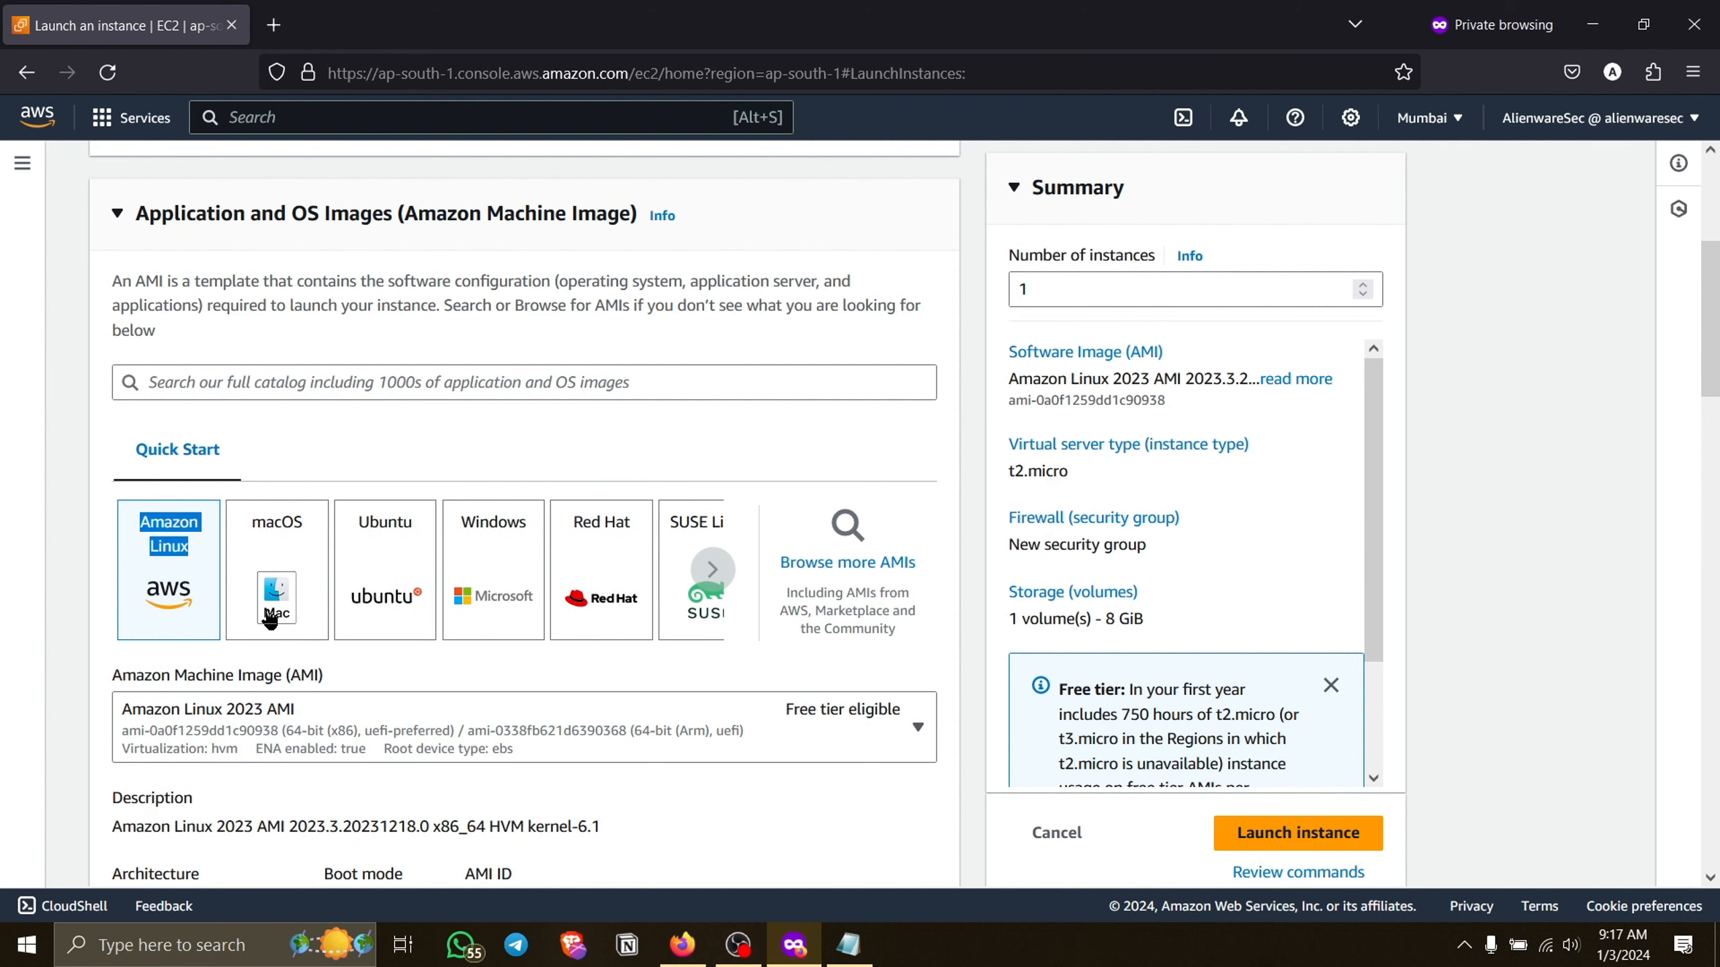
scroll(480, 657, "down", 1)
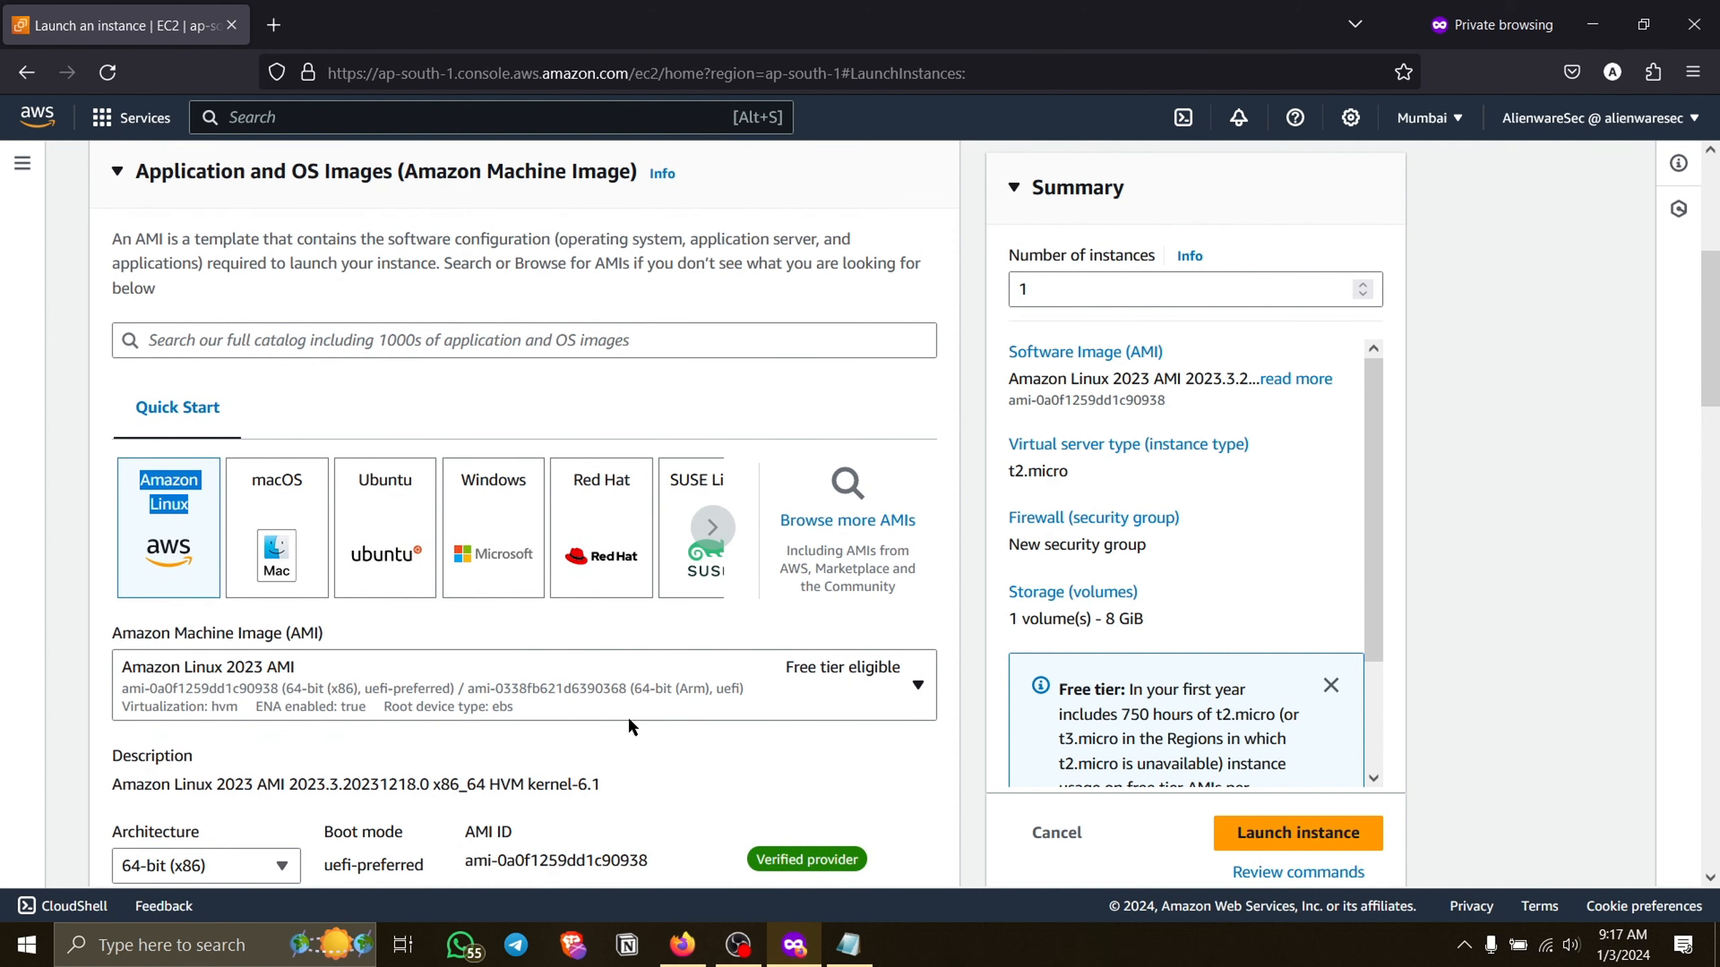
scroll(625, 718, "down", 1)
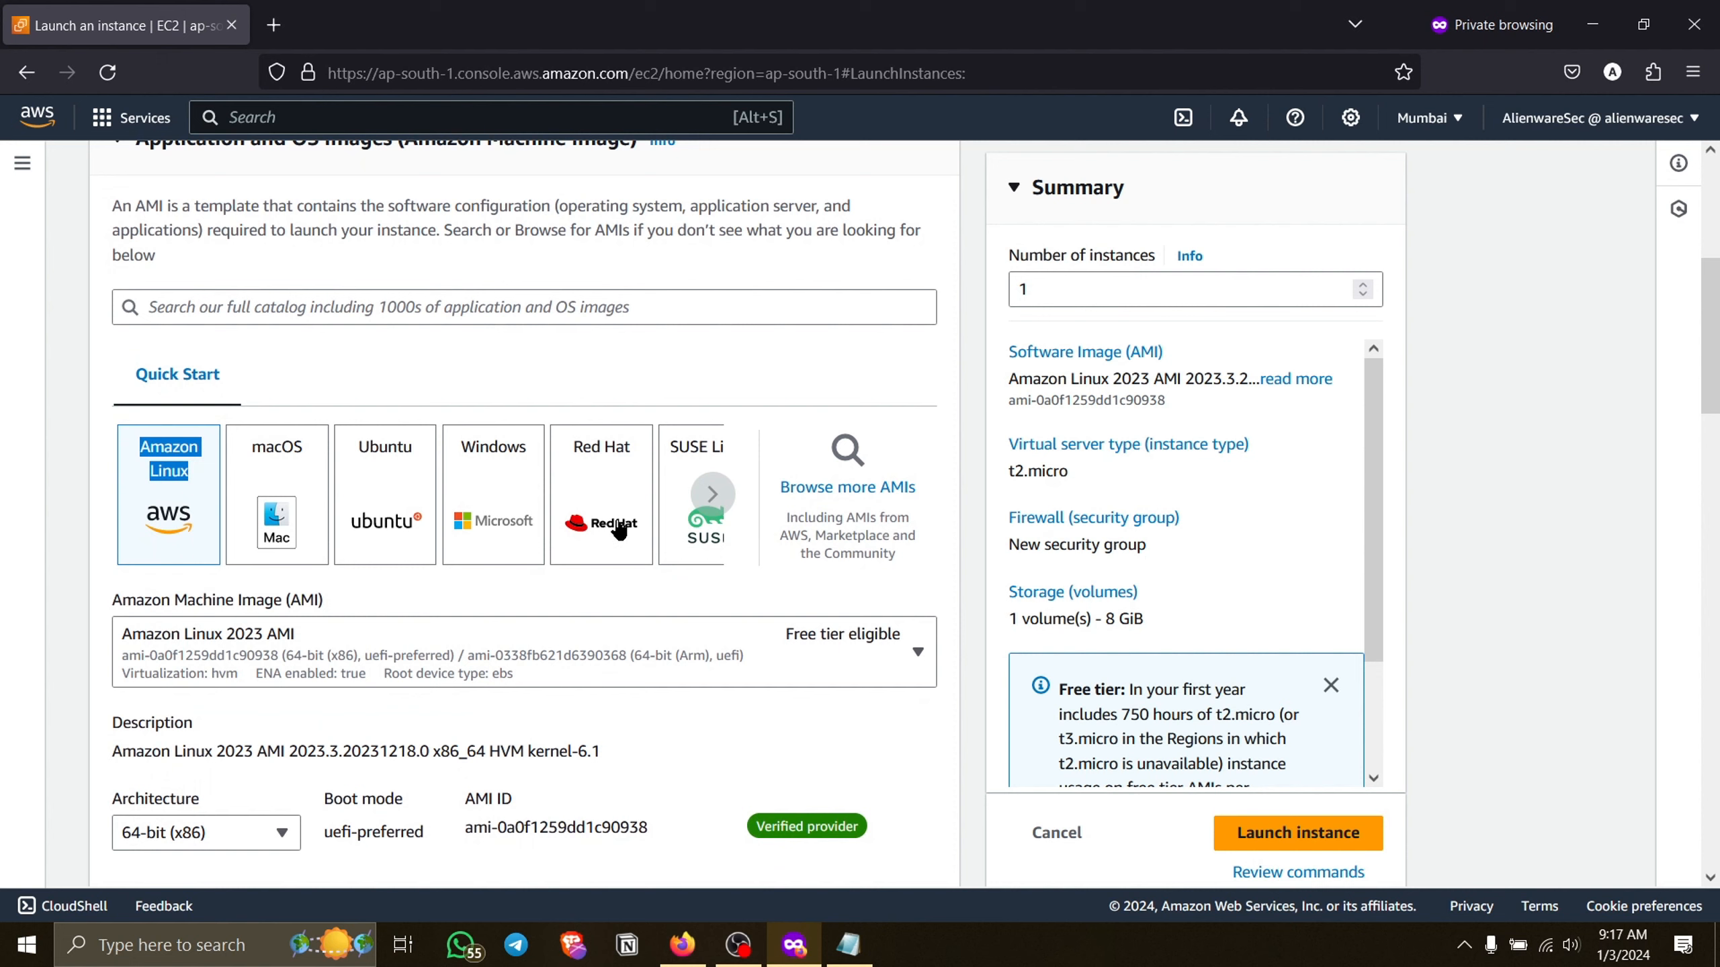
Select the Debian quick-start image and switch back to Amazon Linux.
left_click(722, 496)
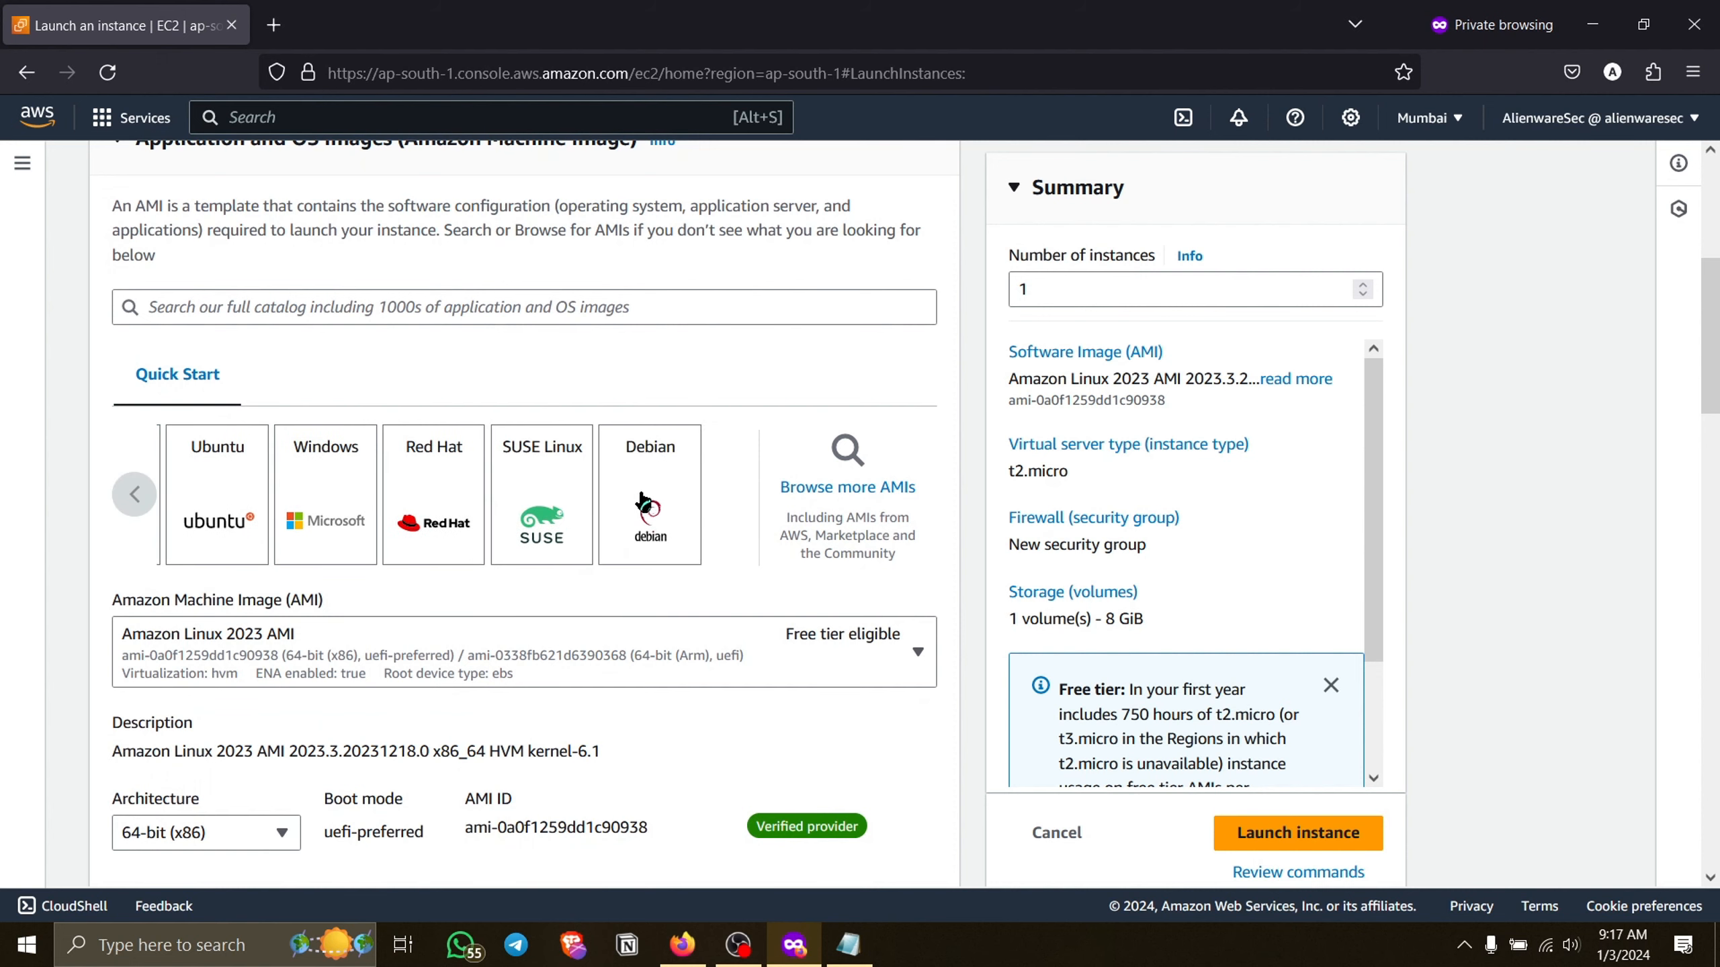
left_click(640, 502)
left_click(117, 498)
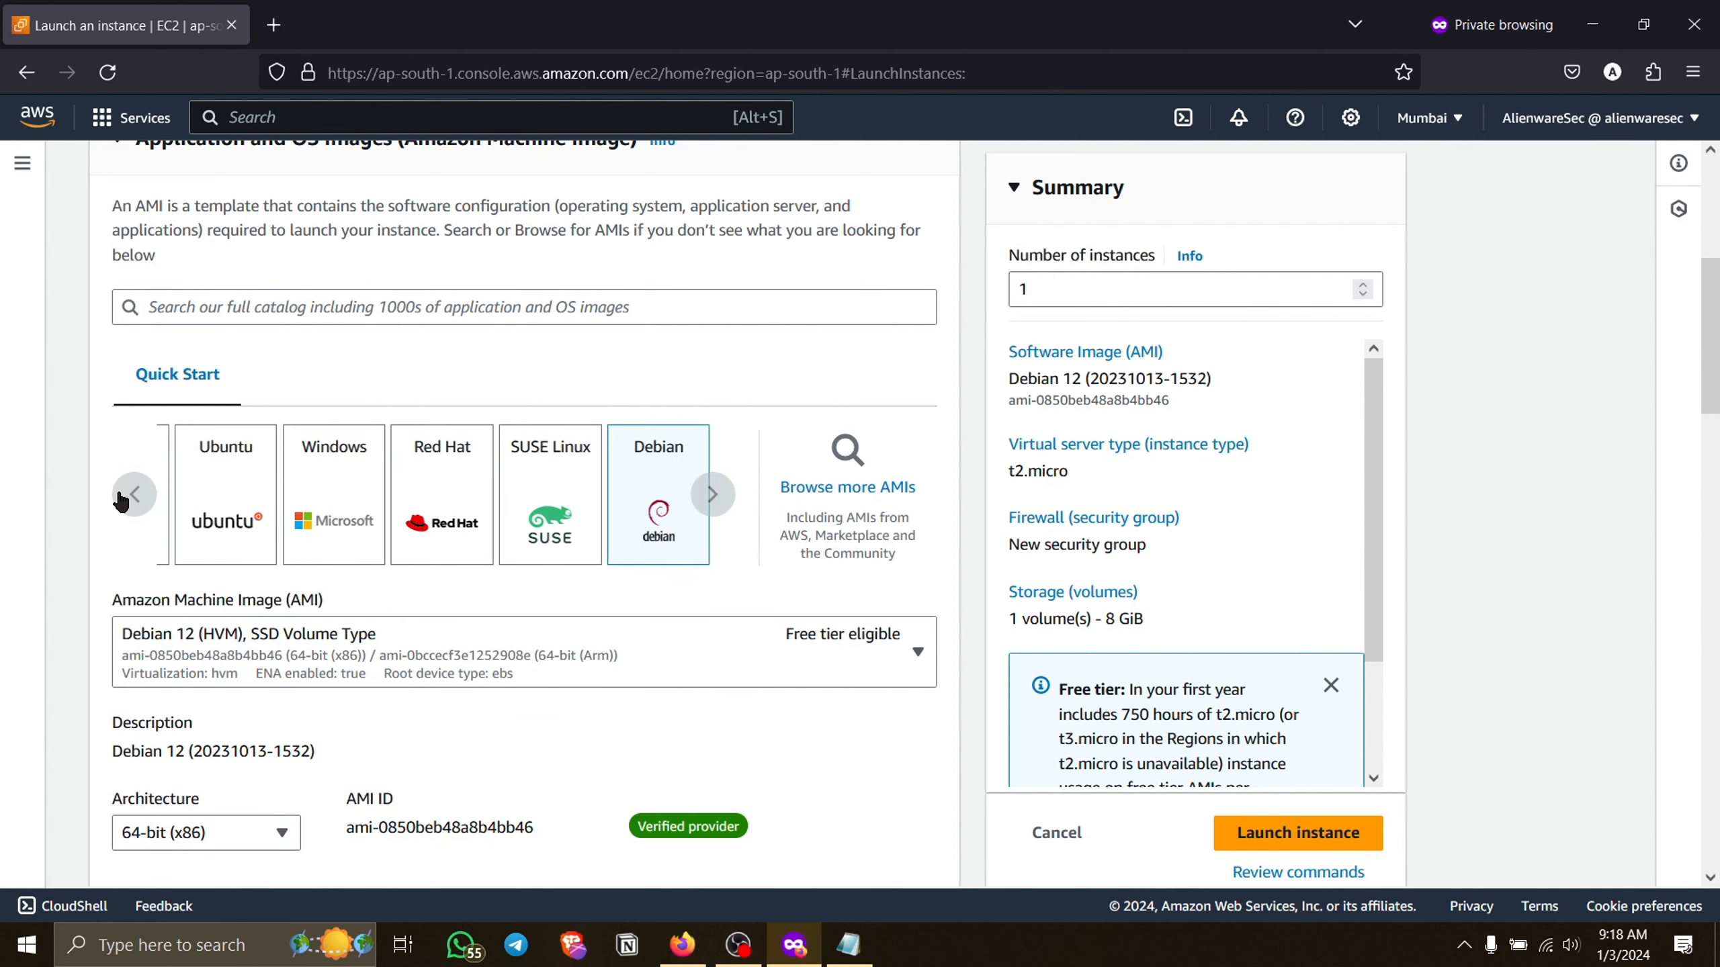
left_click(154, 513)
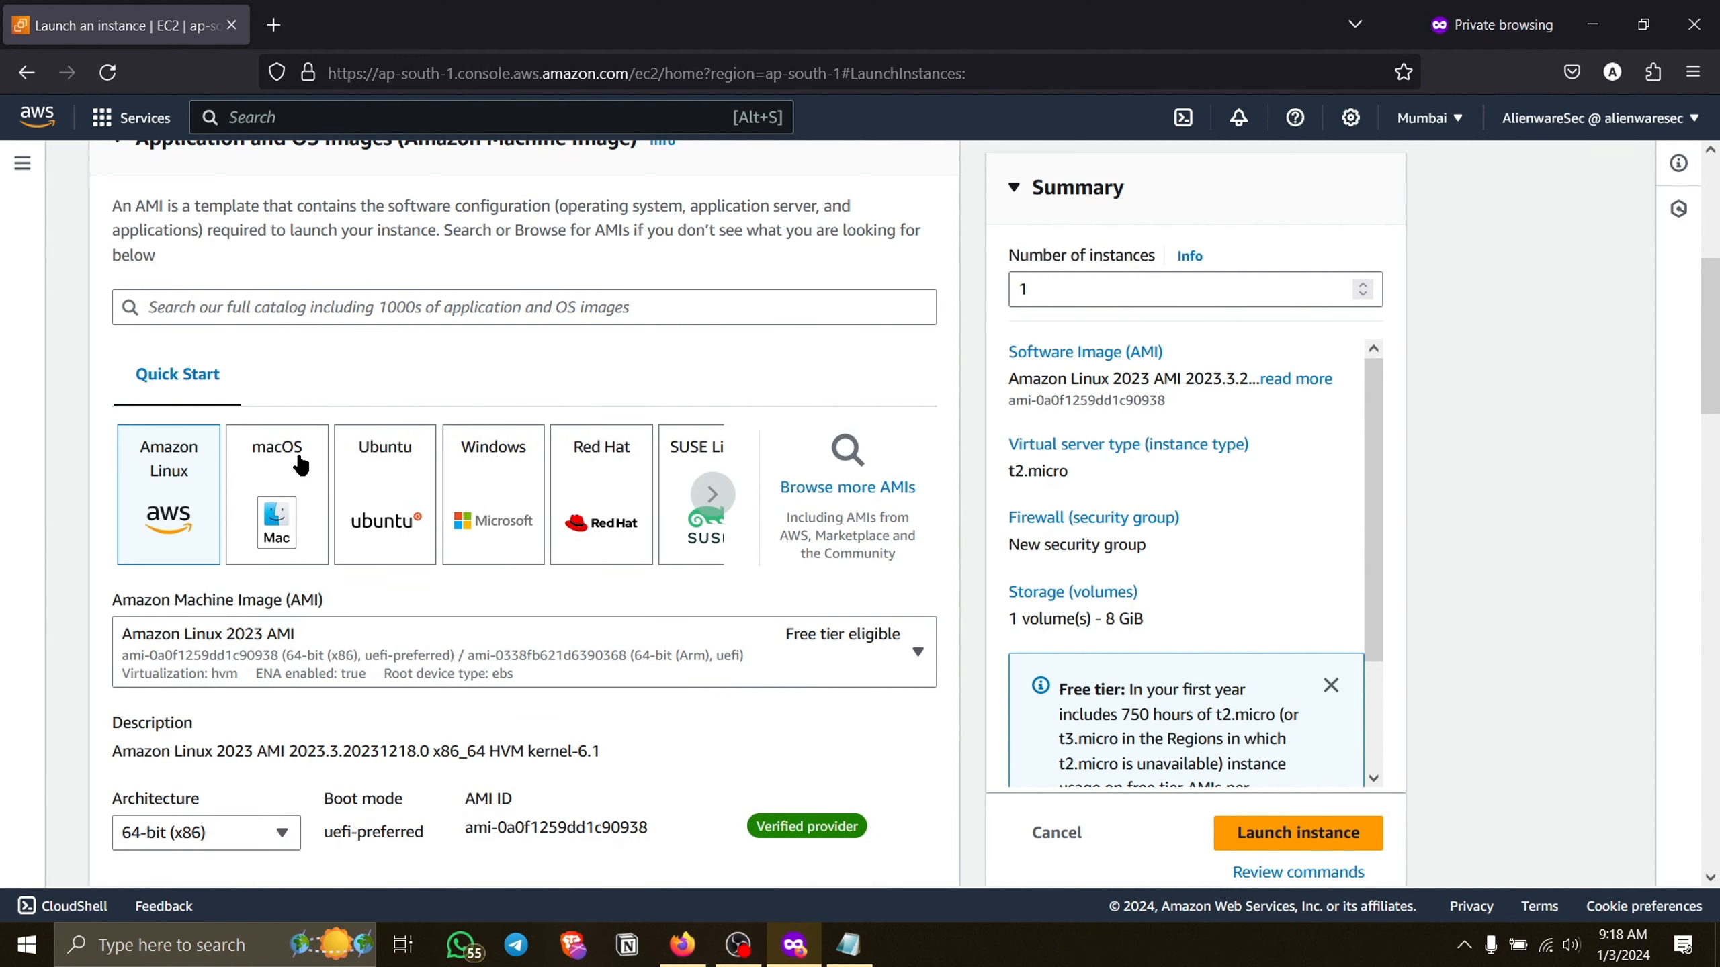
Review the available Amazon Linux machine images and choose Amazon Linux 2023 AMI.
left_click(462, 643)
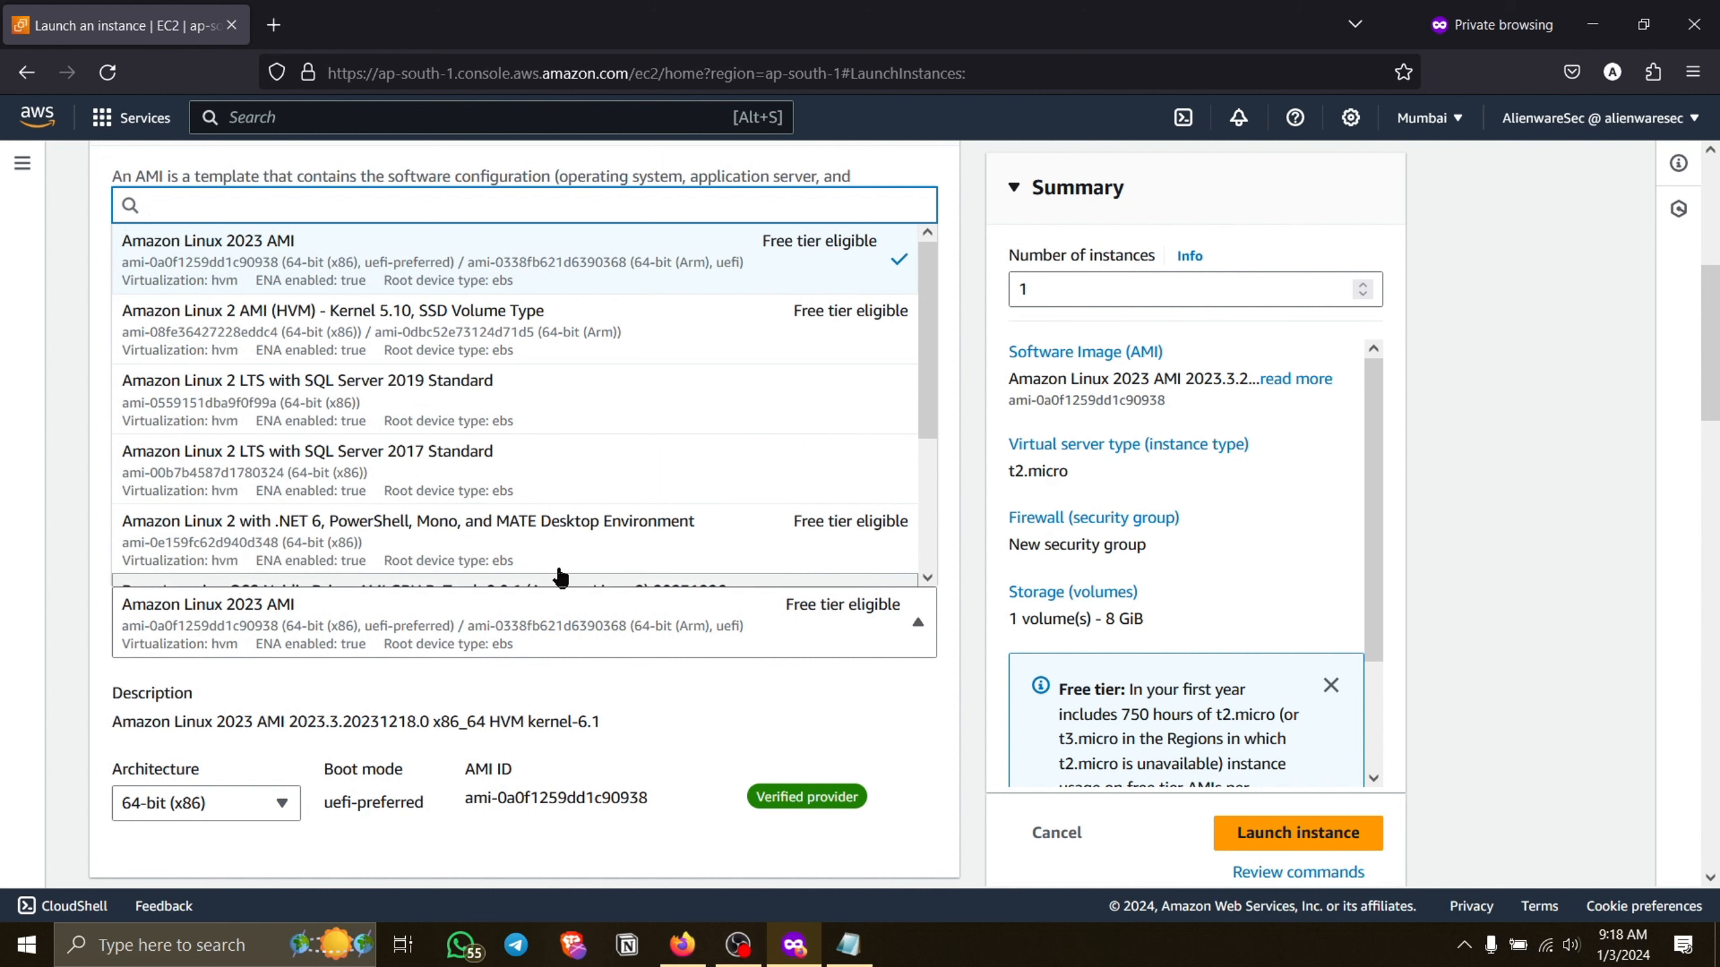
scroll(589, 540, "down", 1)
scroll(589, 540, "down", 1)
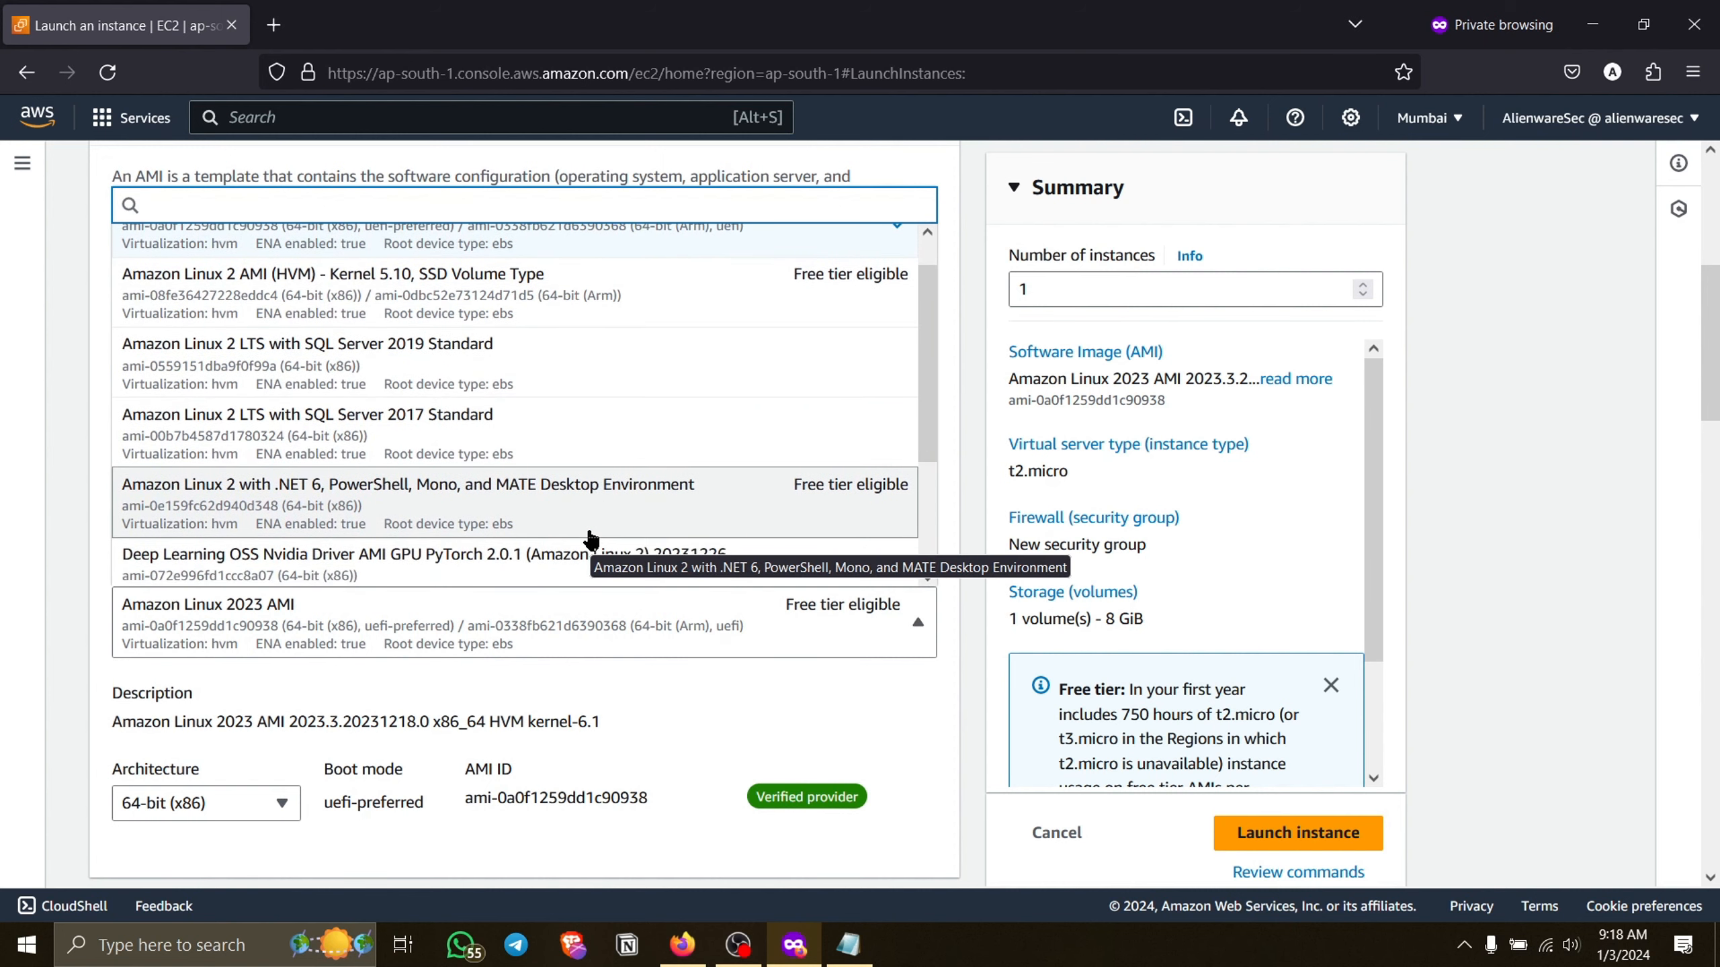
scroll(589, 540, "down", 4)
scroll(589, 535, "down", 2)
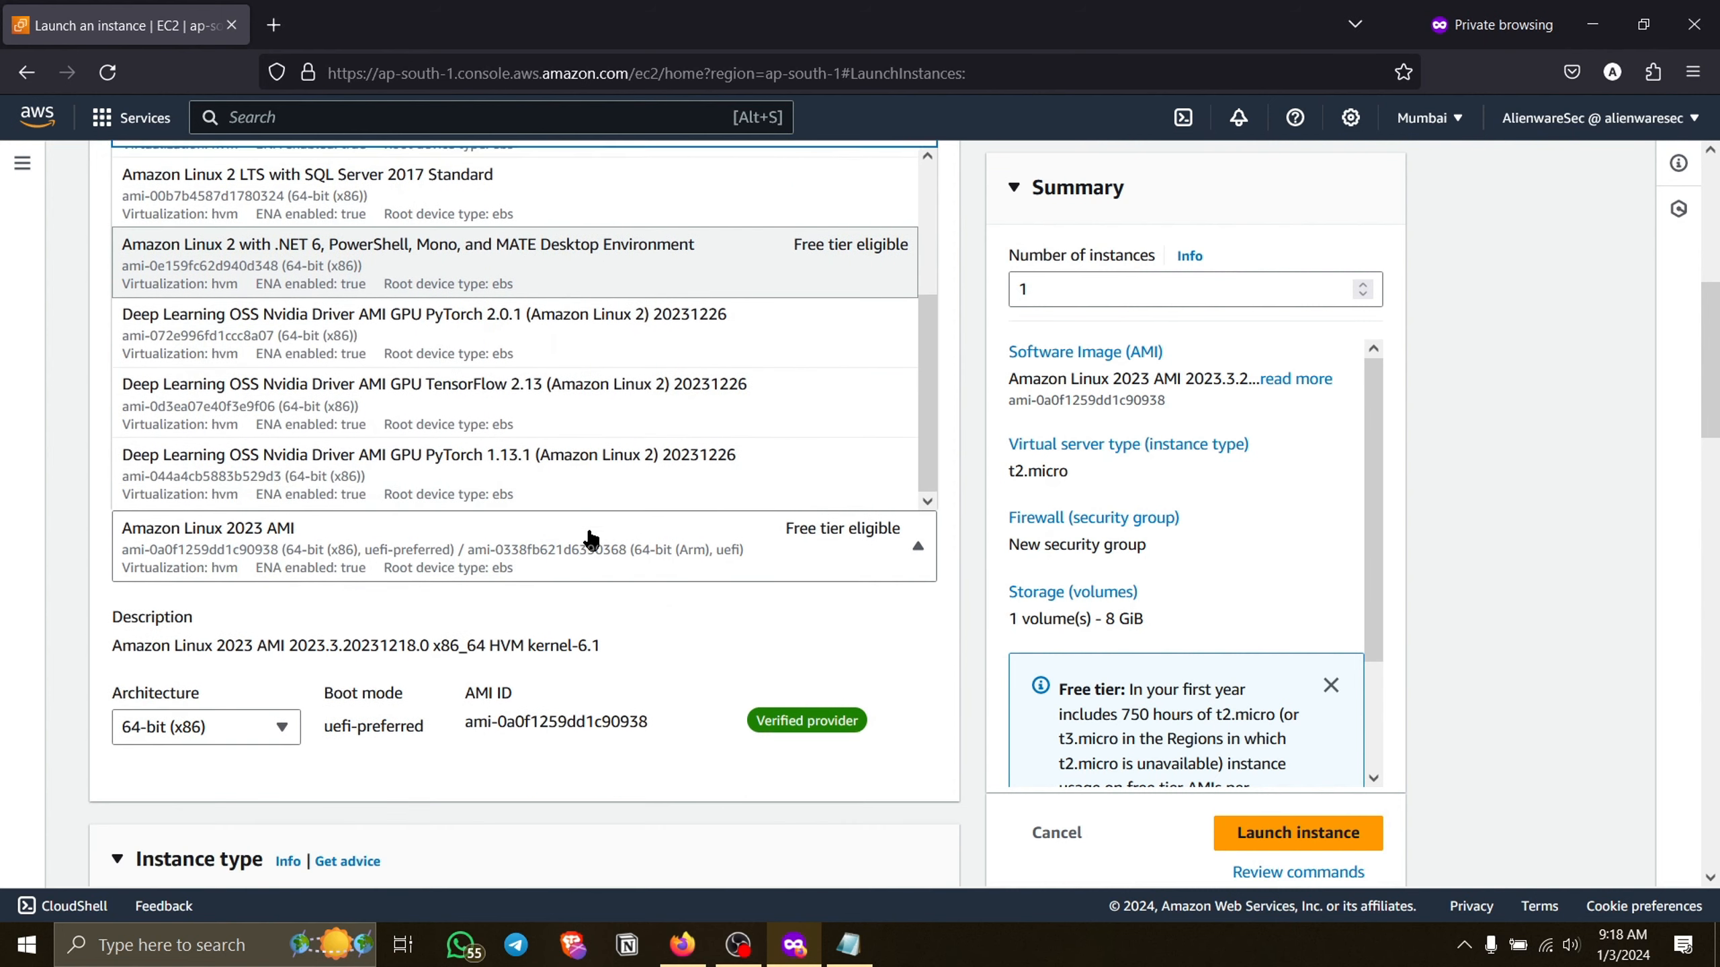
scroll(587, 527, "up", 1)
scroll(622, 424, "up", 6)
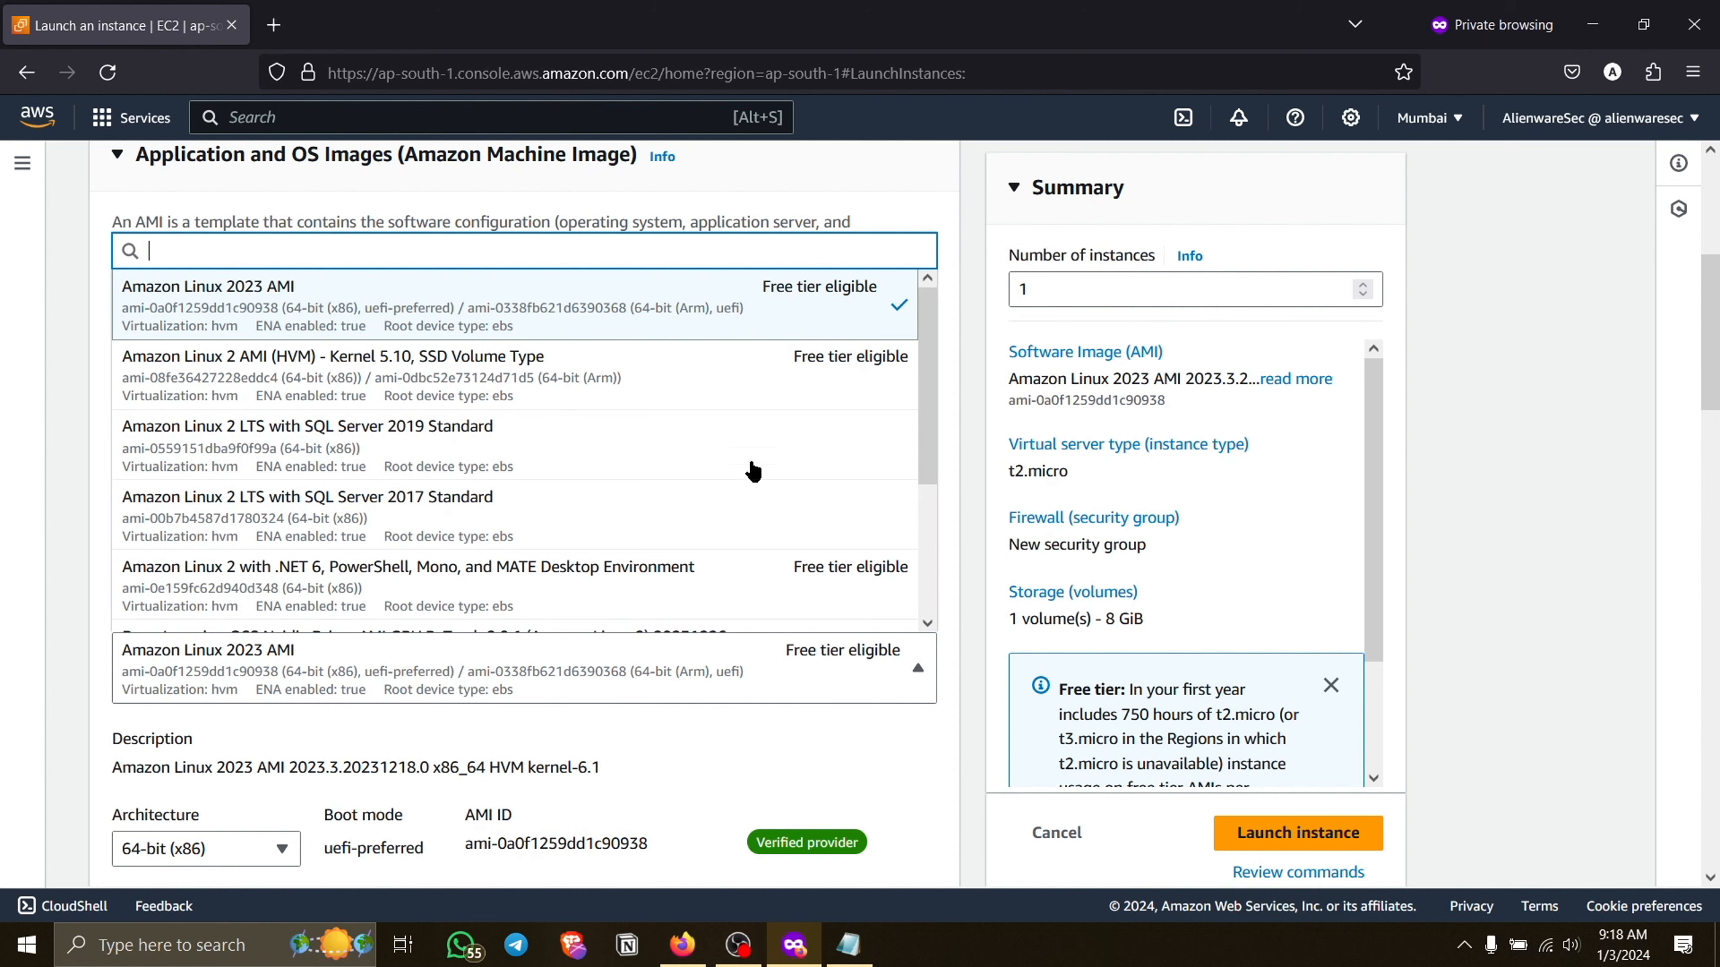
left_click(701, 328)
Set the machine image's architecture to 64-bit (x86).
scroll(652, 564, "down", 5)
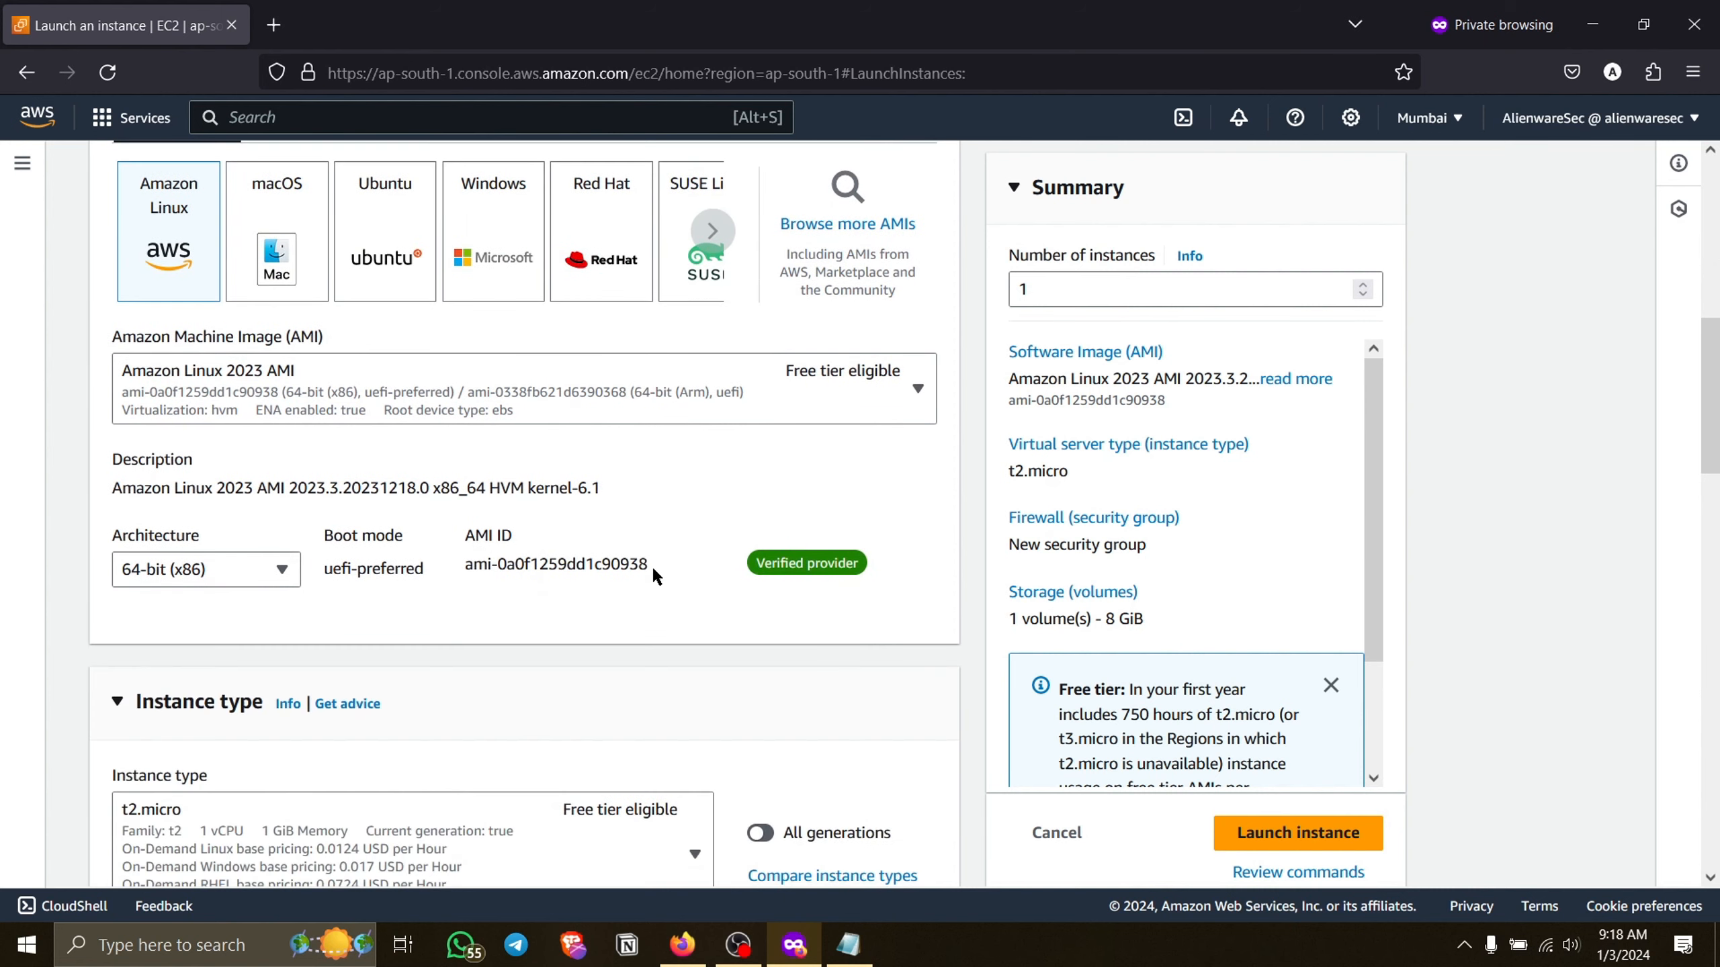
left_click(269, 515)
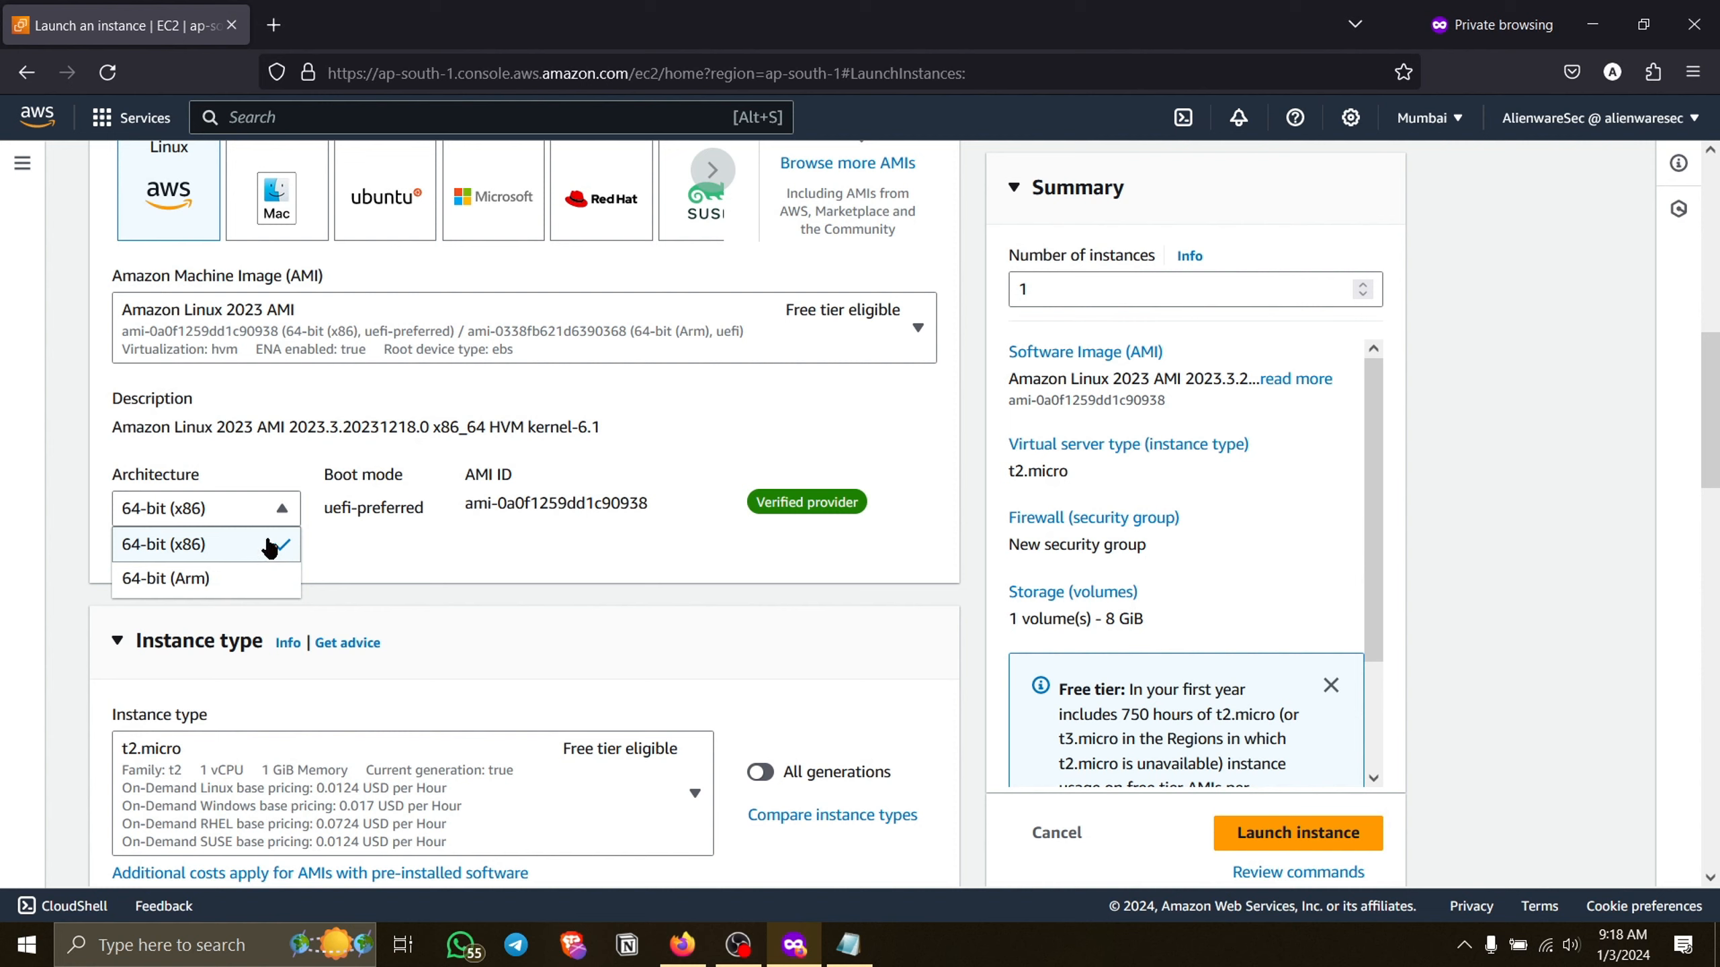
left_click(269, 546)
Compare the available instance types and choose the free-tier eligible t2.micro.
scroll(501, 550, "down", 4)
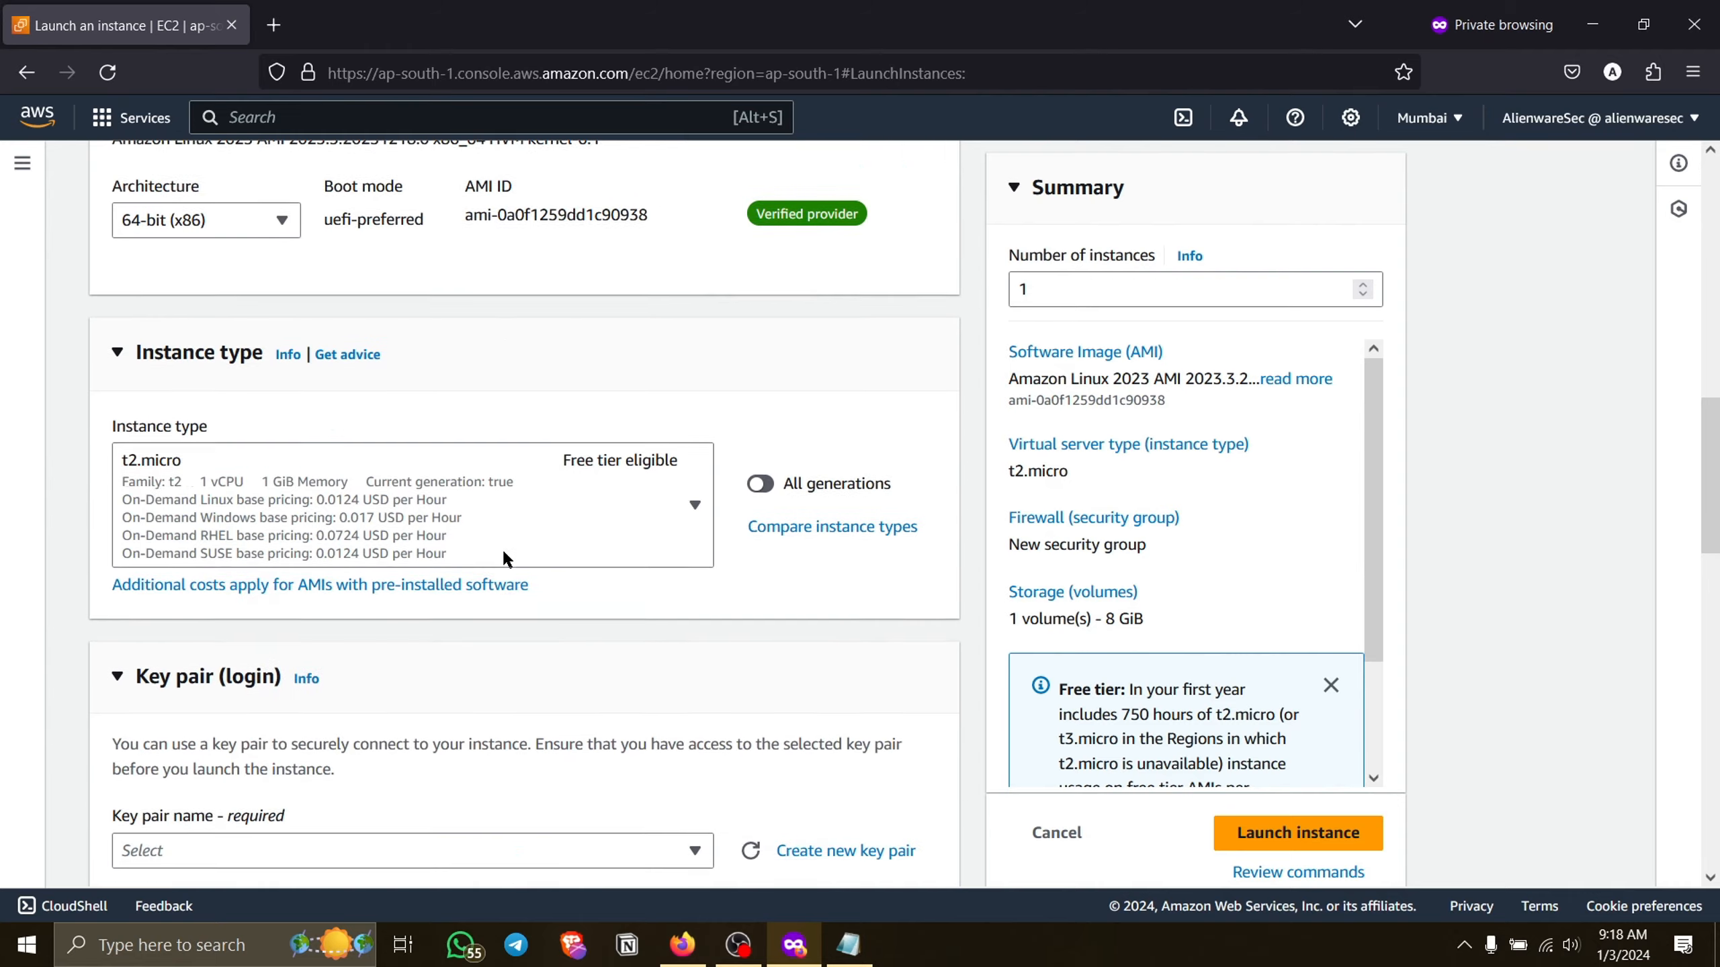
left_click(561, 519)
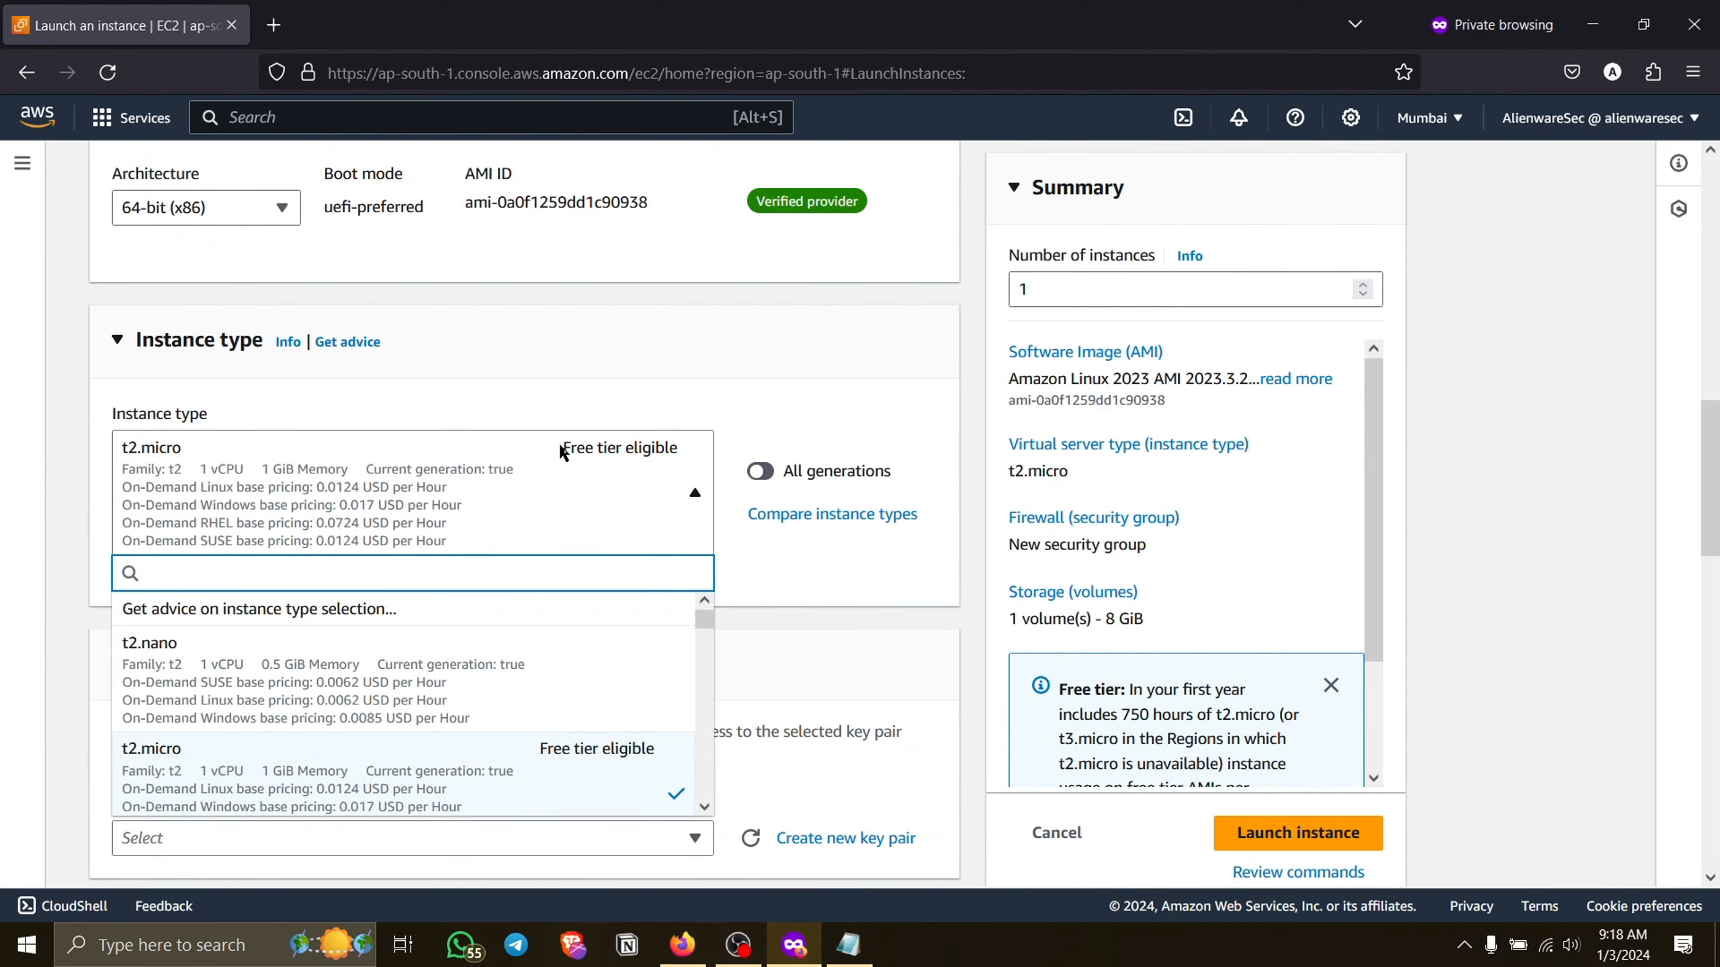
scroll(559, 444, "down", 2)
scroll(485, 587, "down", 1)
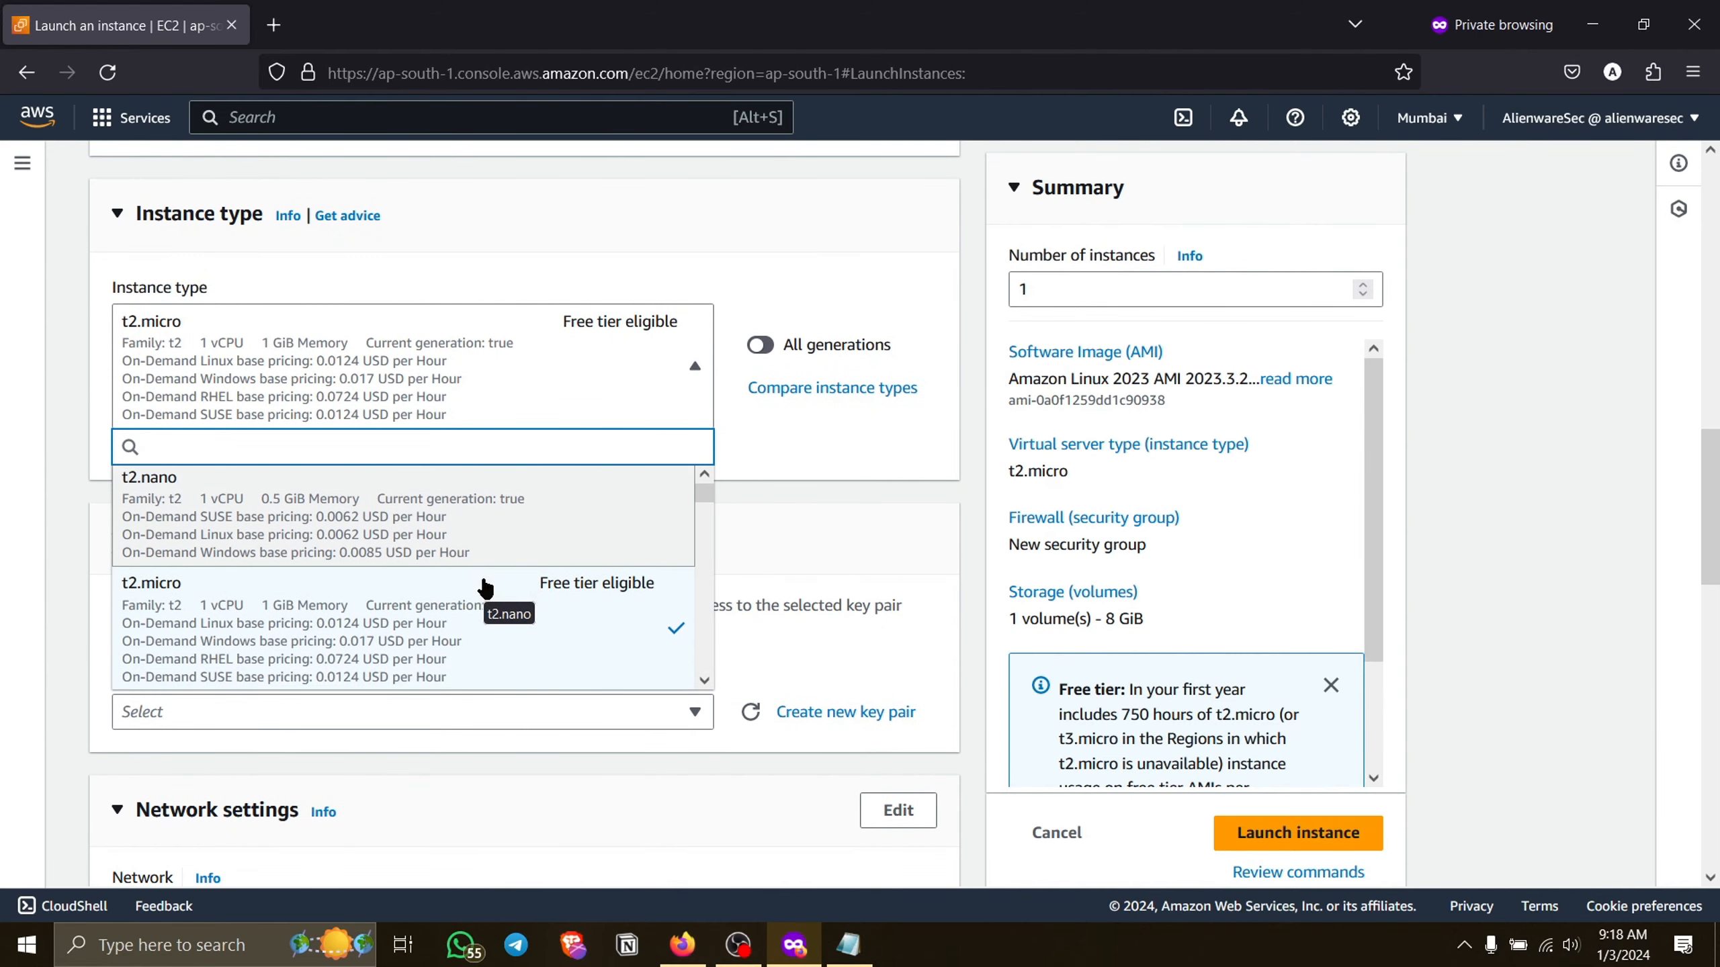
scroll(485, 588, "down", 2)
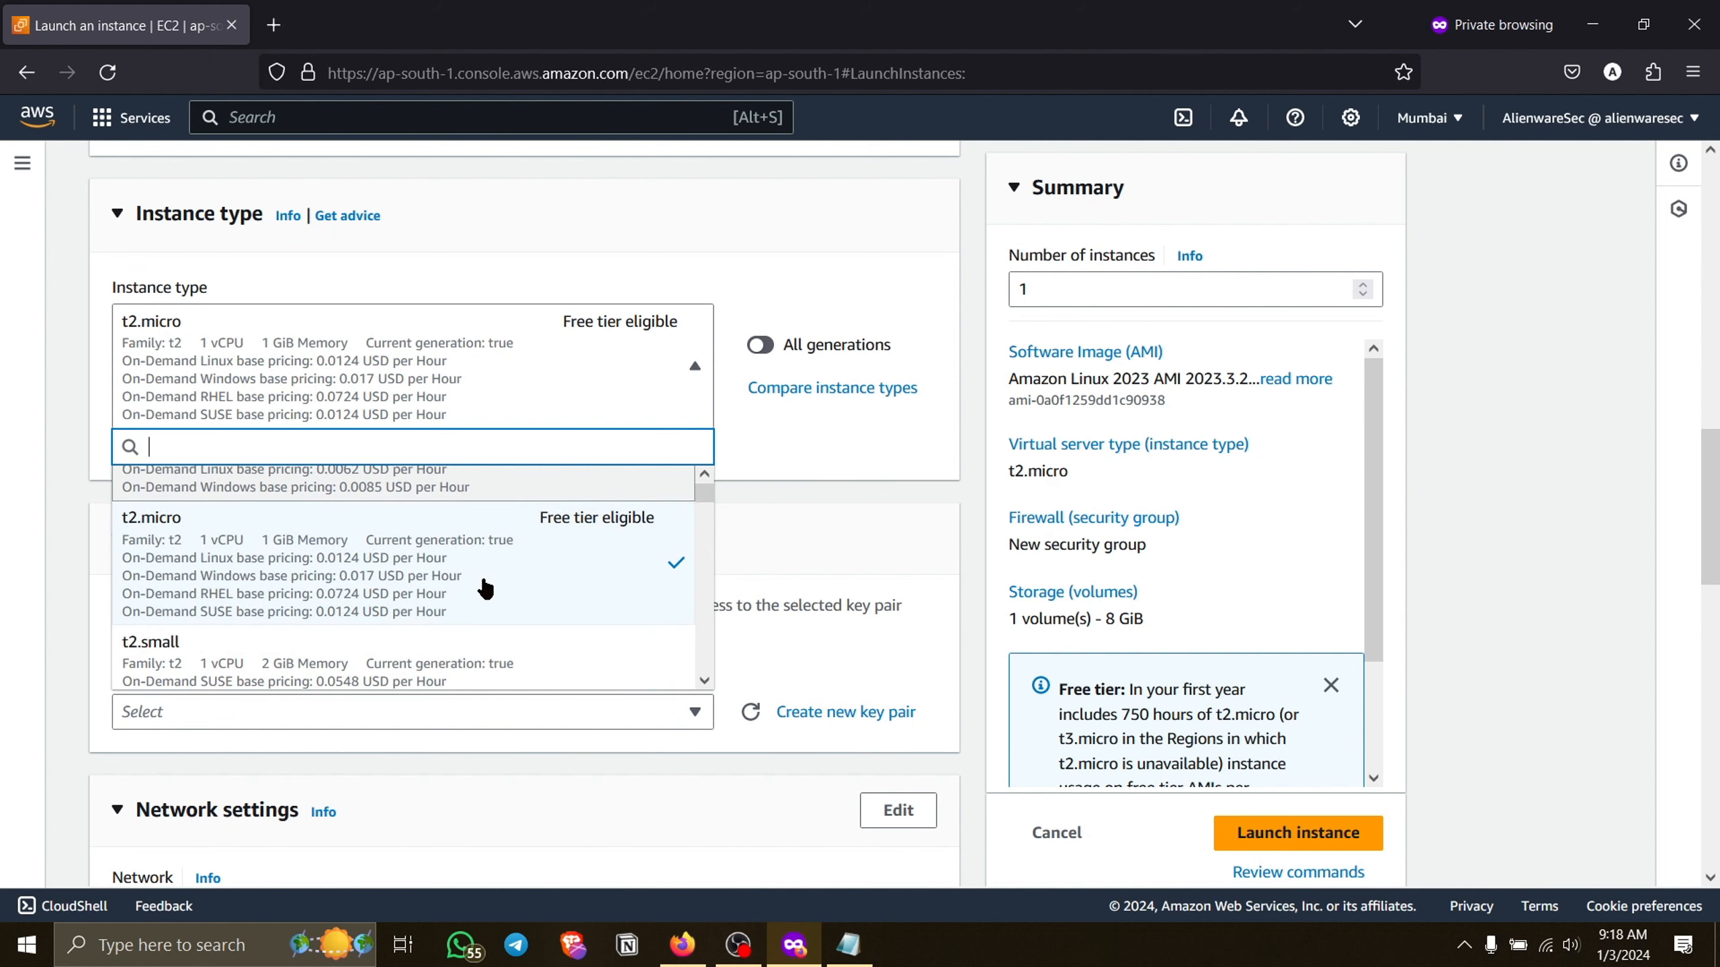
scroll(485, 588, "up", 2)
scroll(485, 587, "down", 3)
scroll(485, 588, "down", 5)
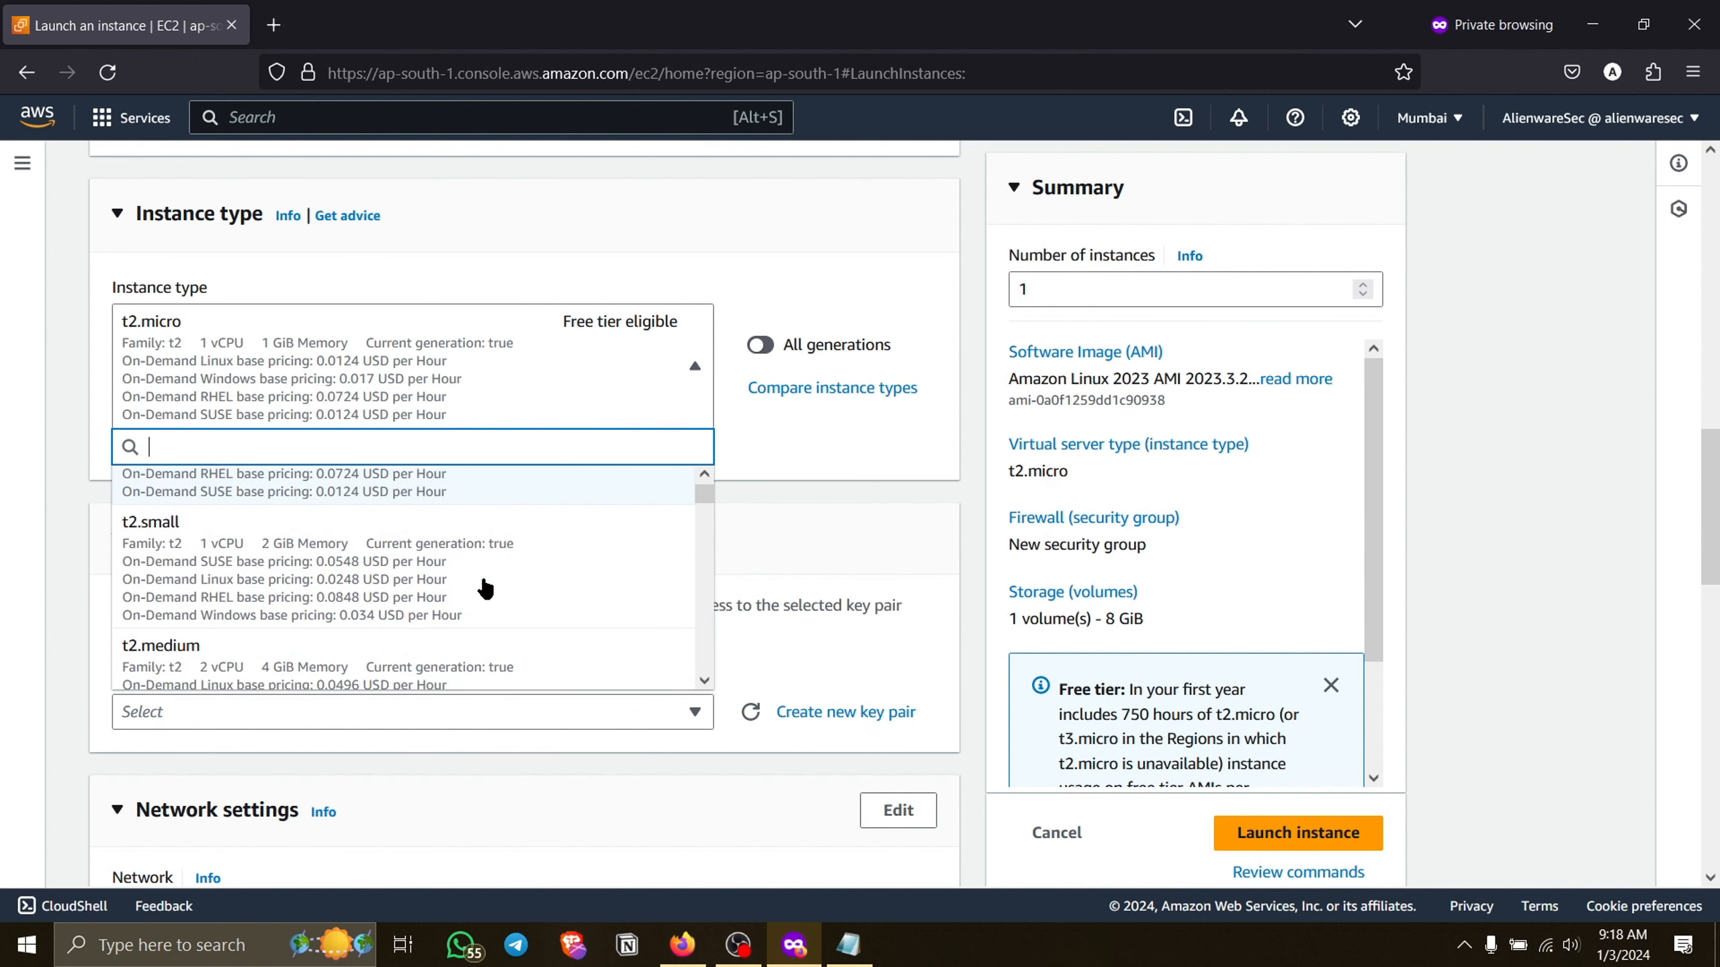
scroll(485, 587, "down", 5)
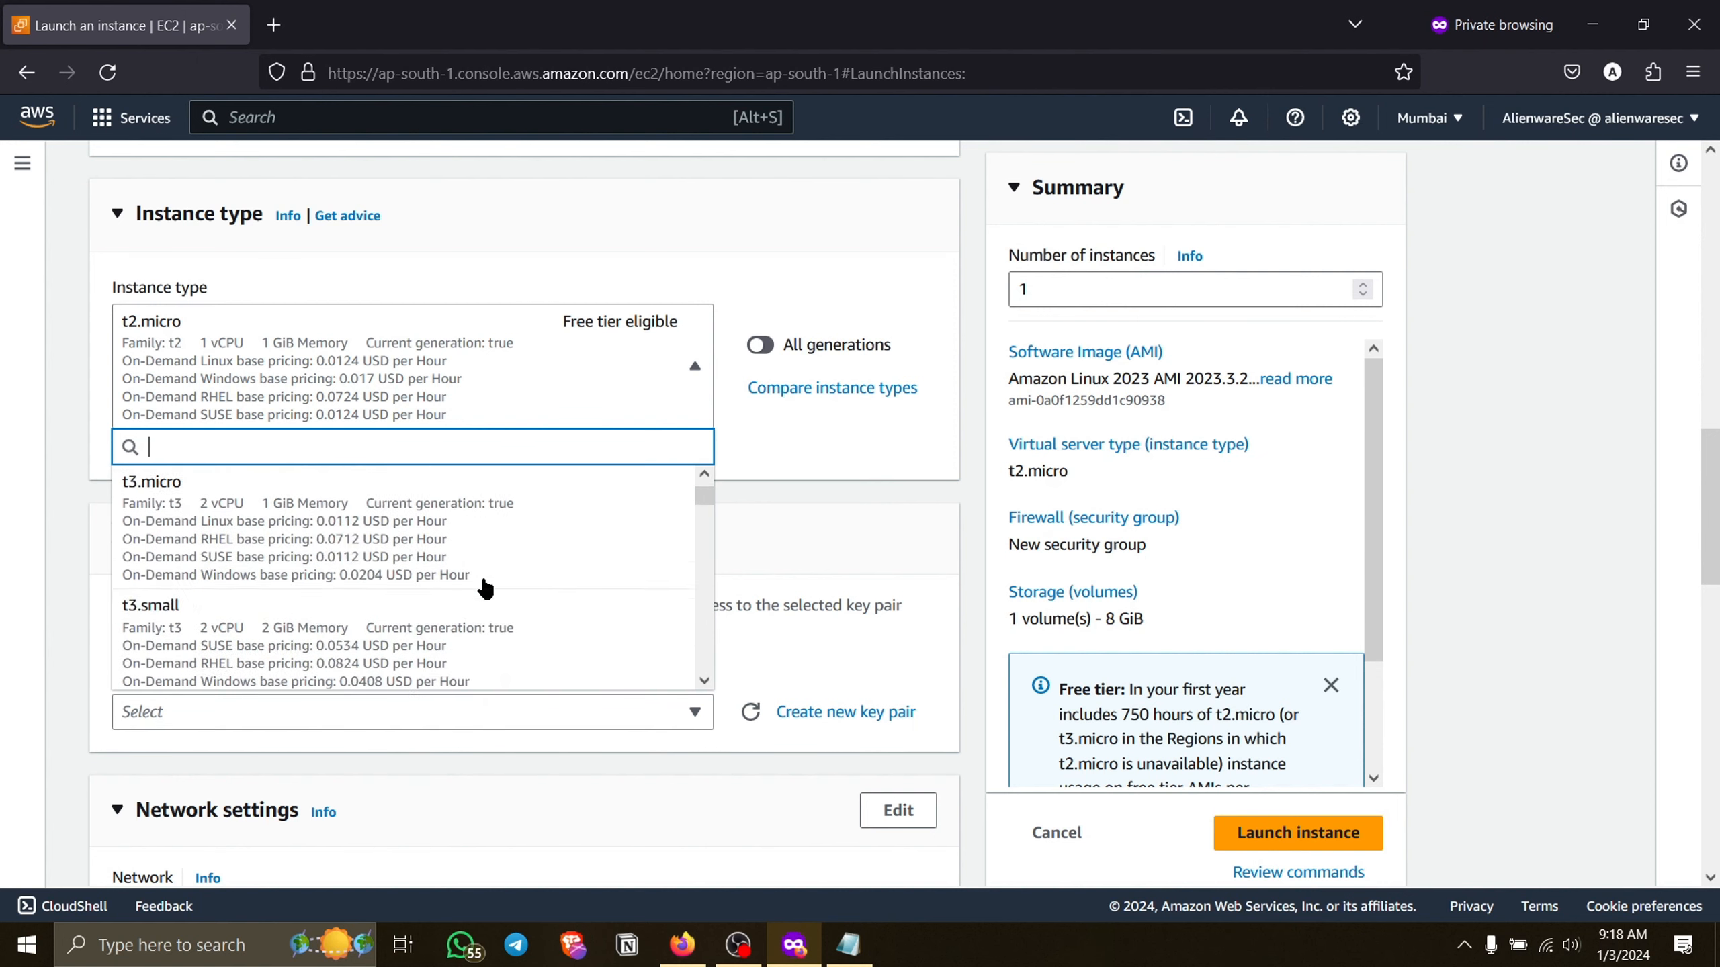
scroll(485, 588, "up", 12)
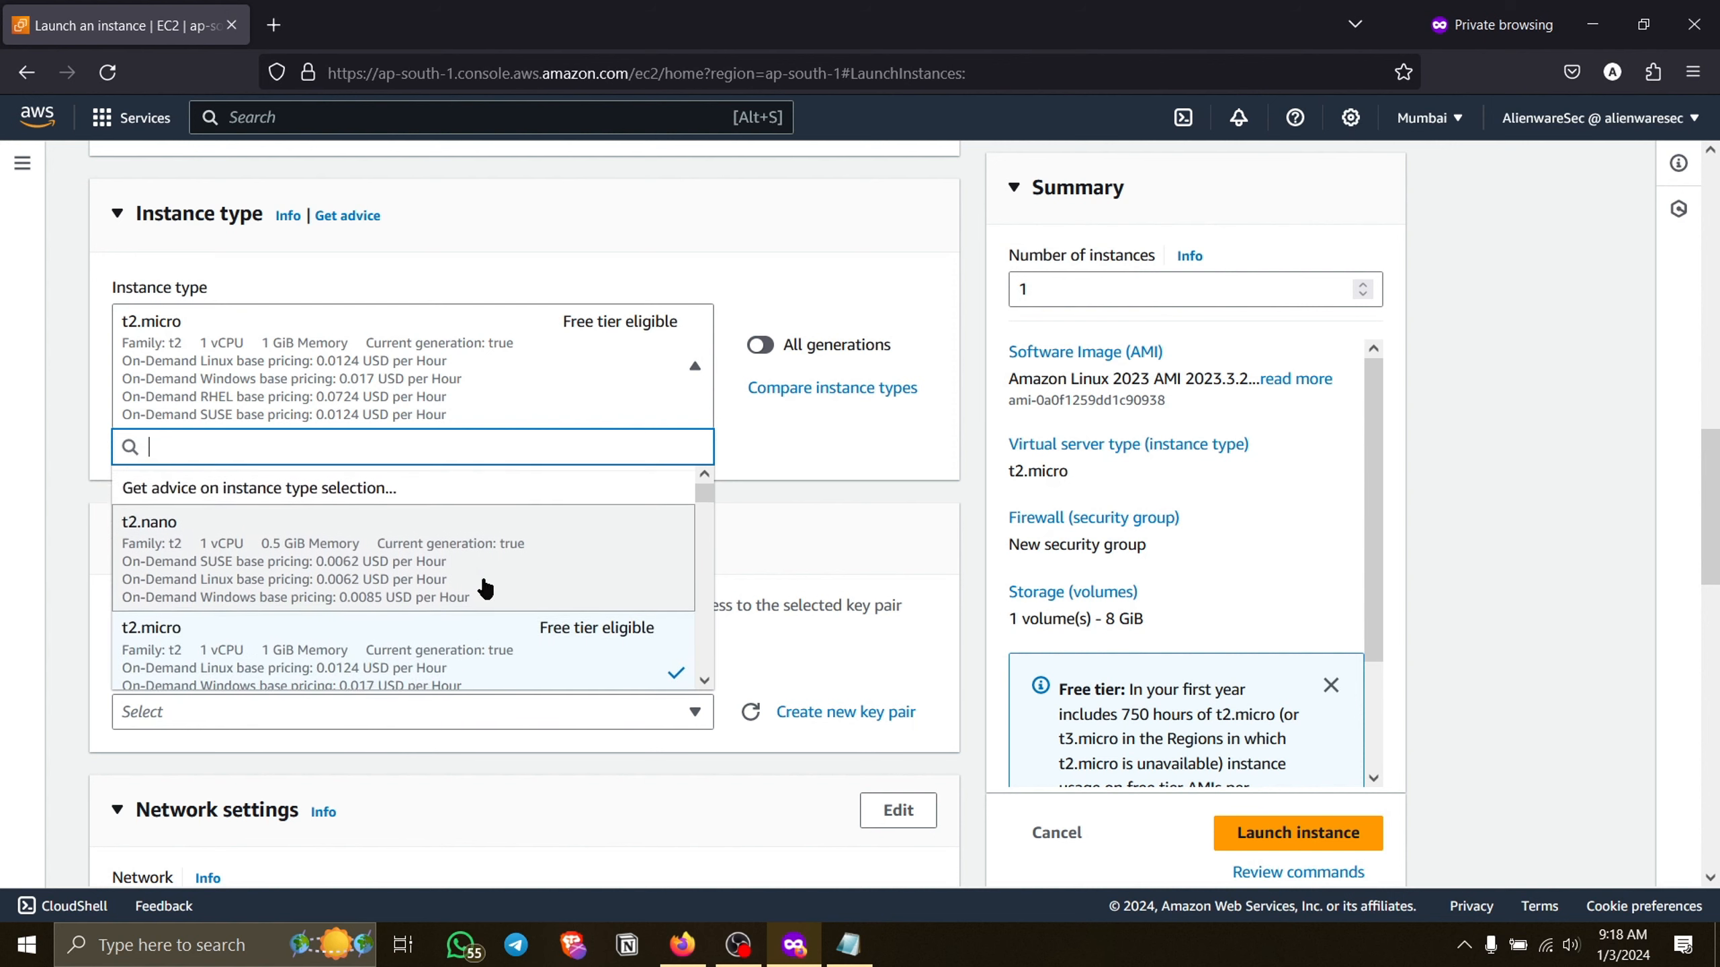
scroll(584, 588, "down", 2)
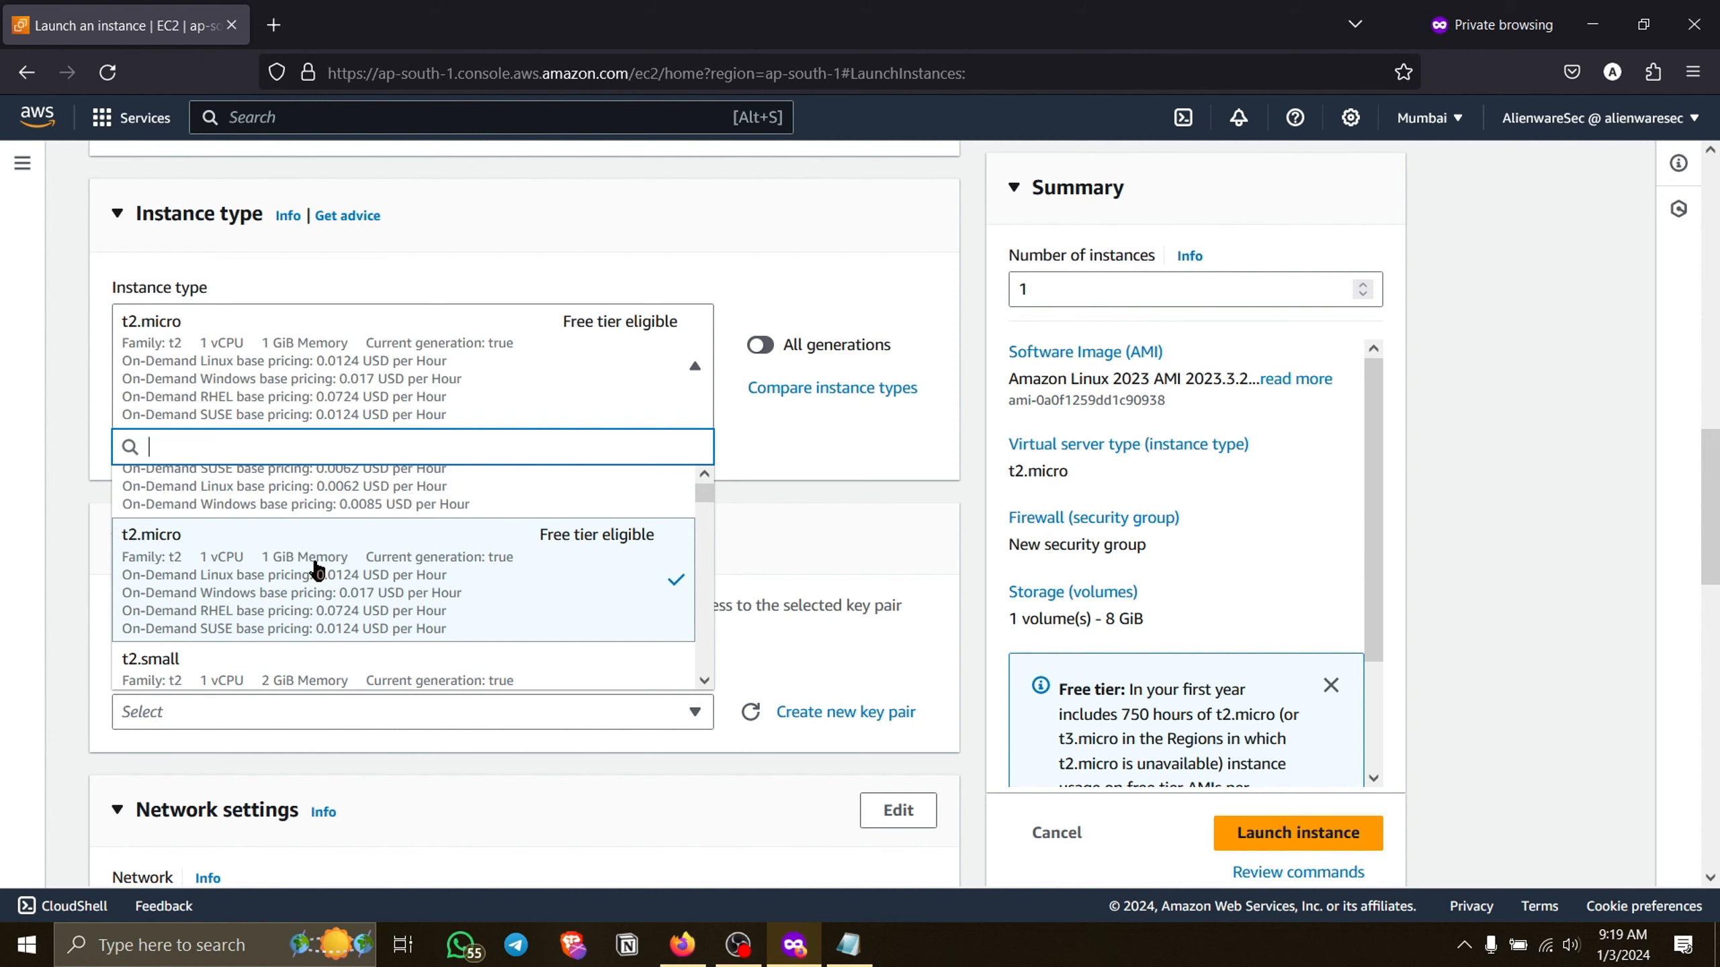
left_click(490, 580)
Check which existing key pairs are available for logging in to the instance.
scroll(351, 498, "down", 3)
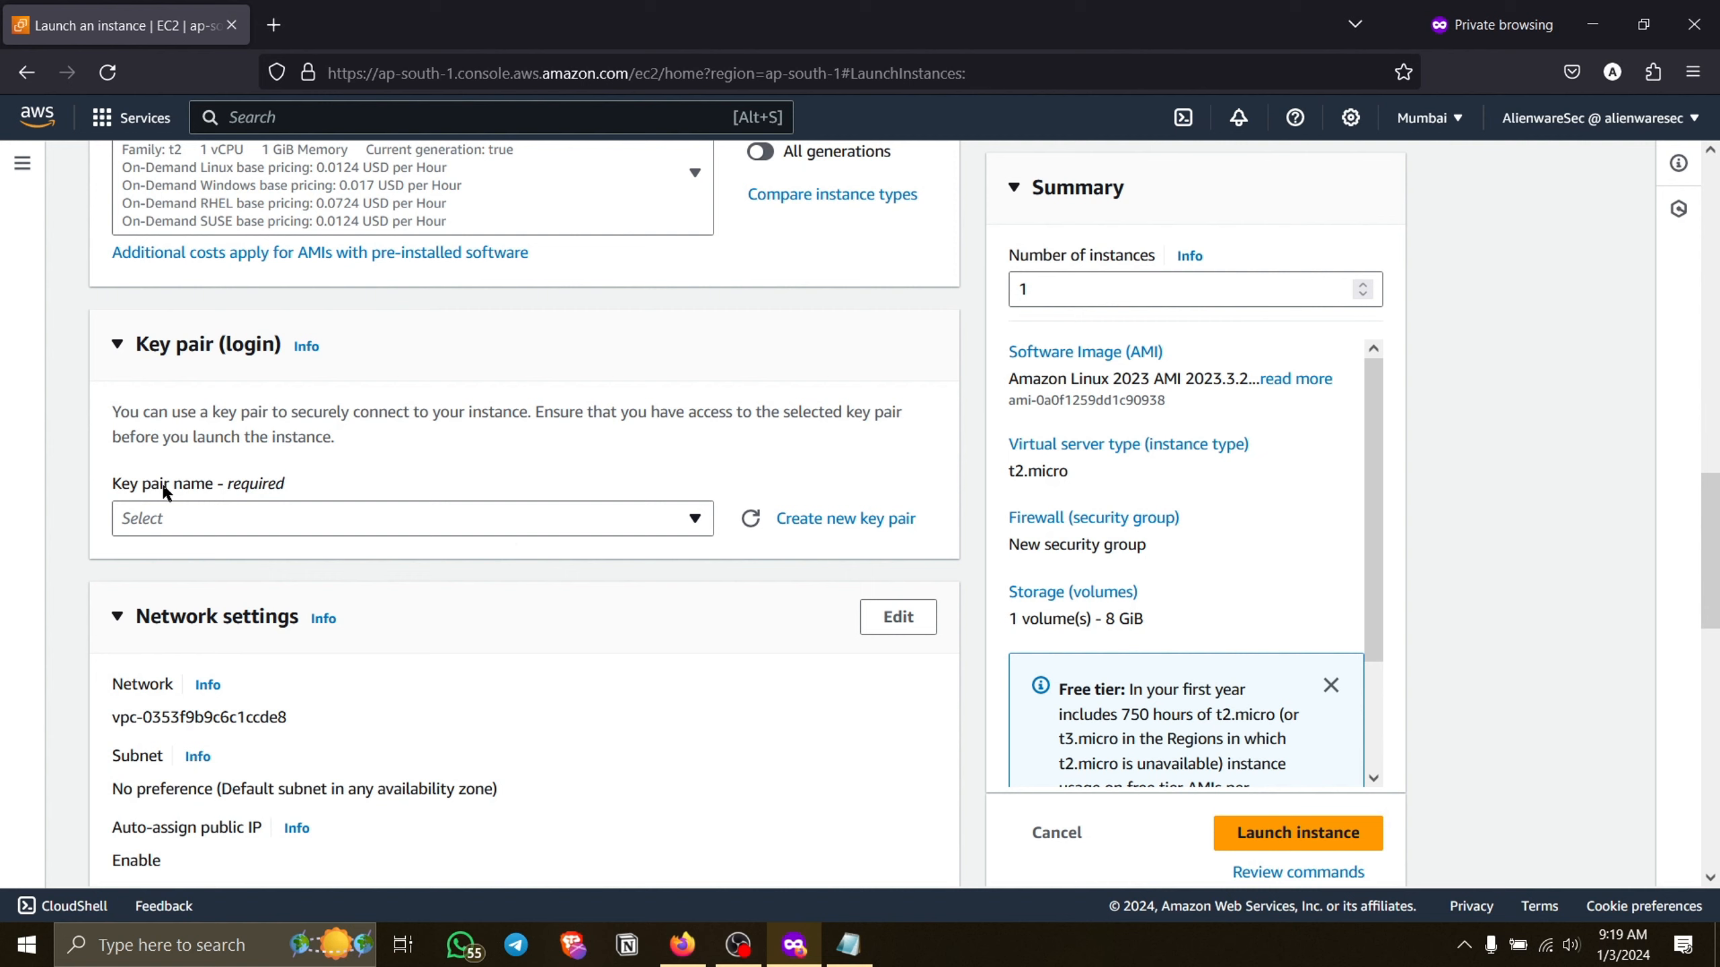
left_click_drag(164, 489, 294, 492)
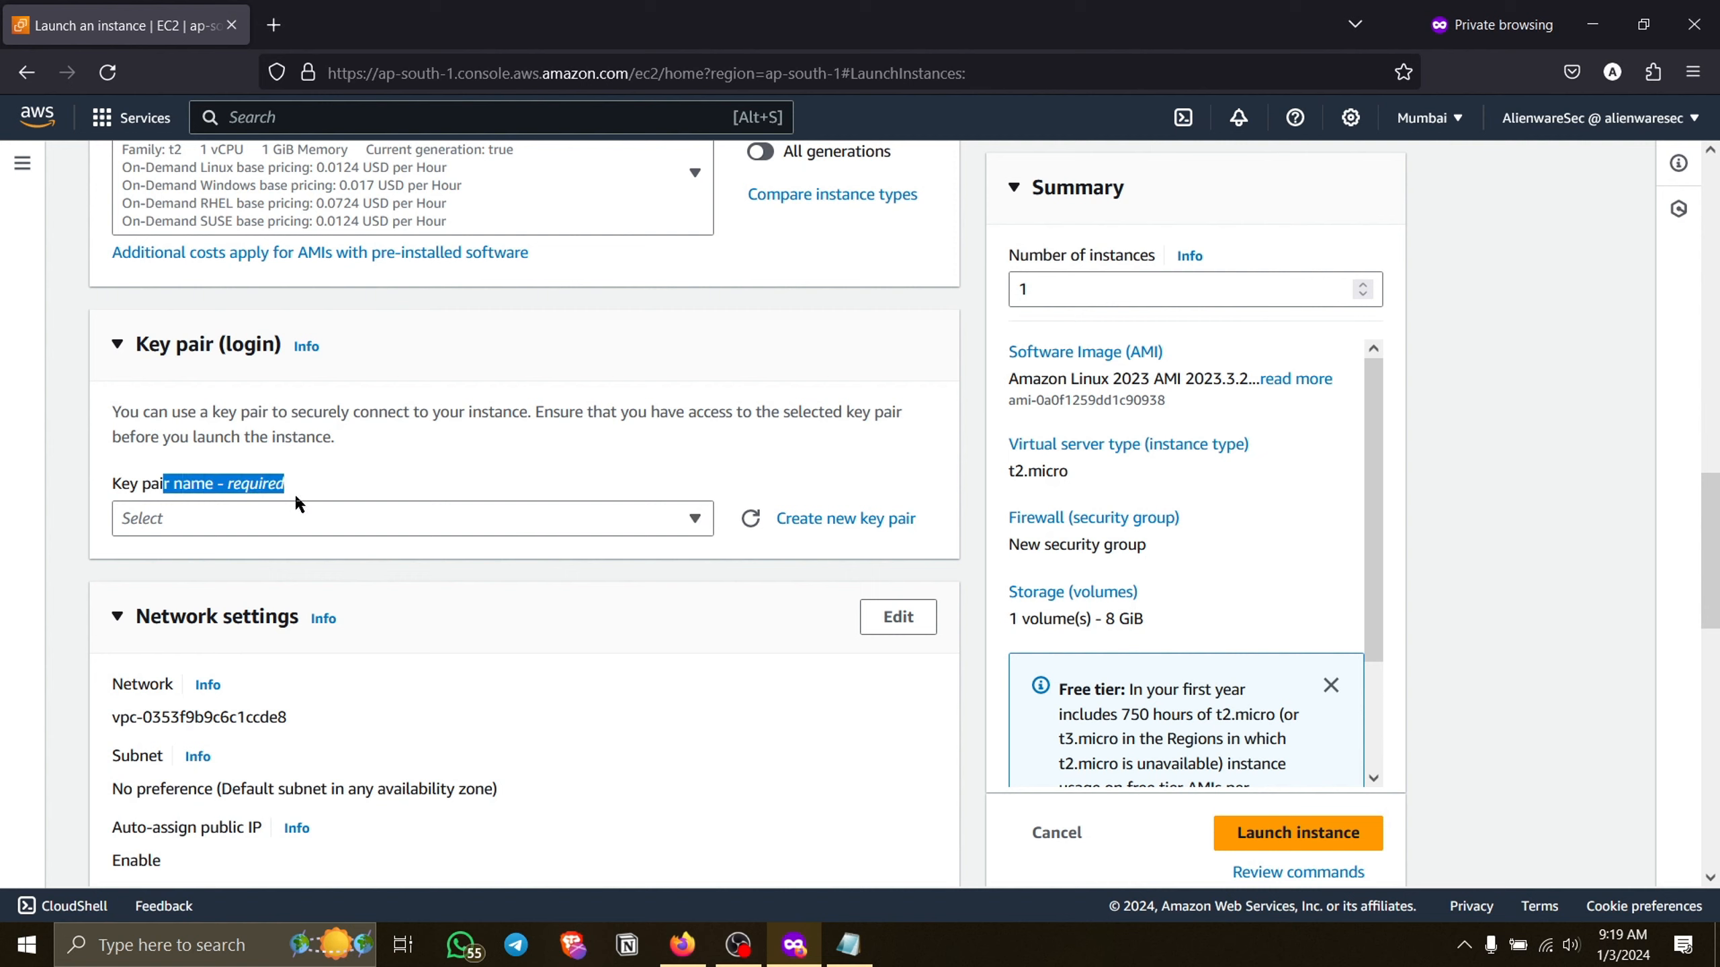
left_click(368, 489)
left_click(354, 511)
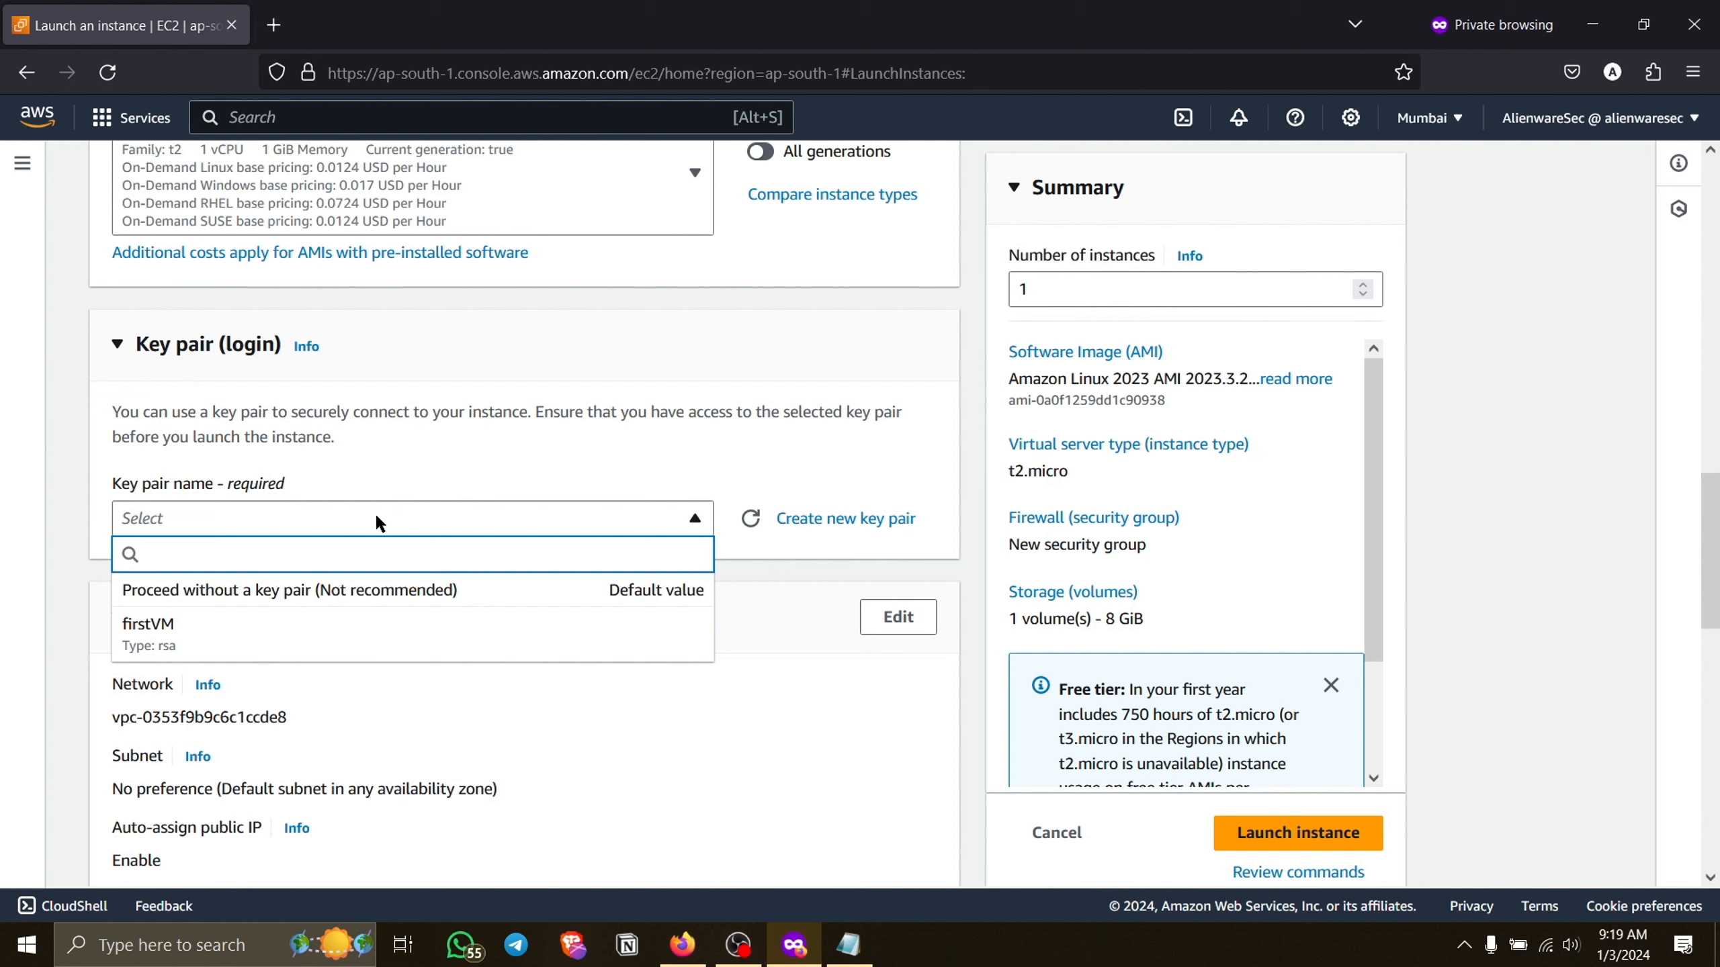
left_click(376, 518)
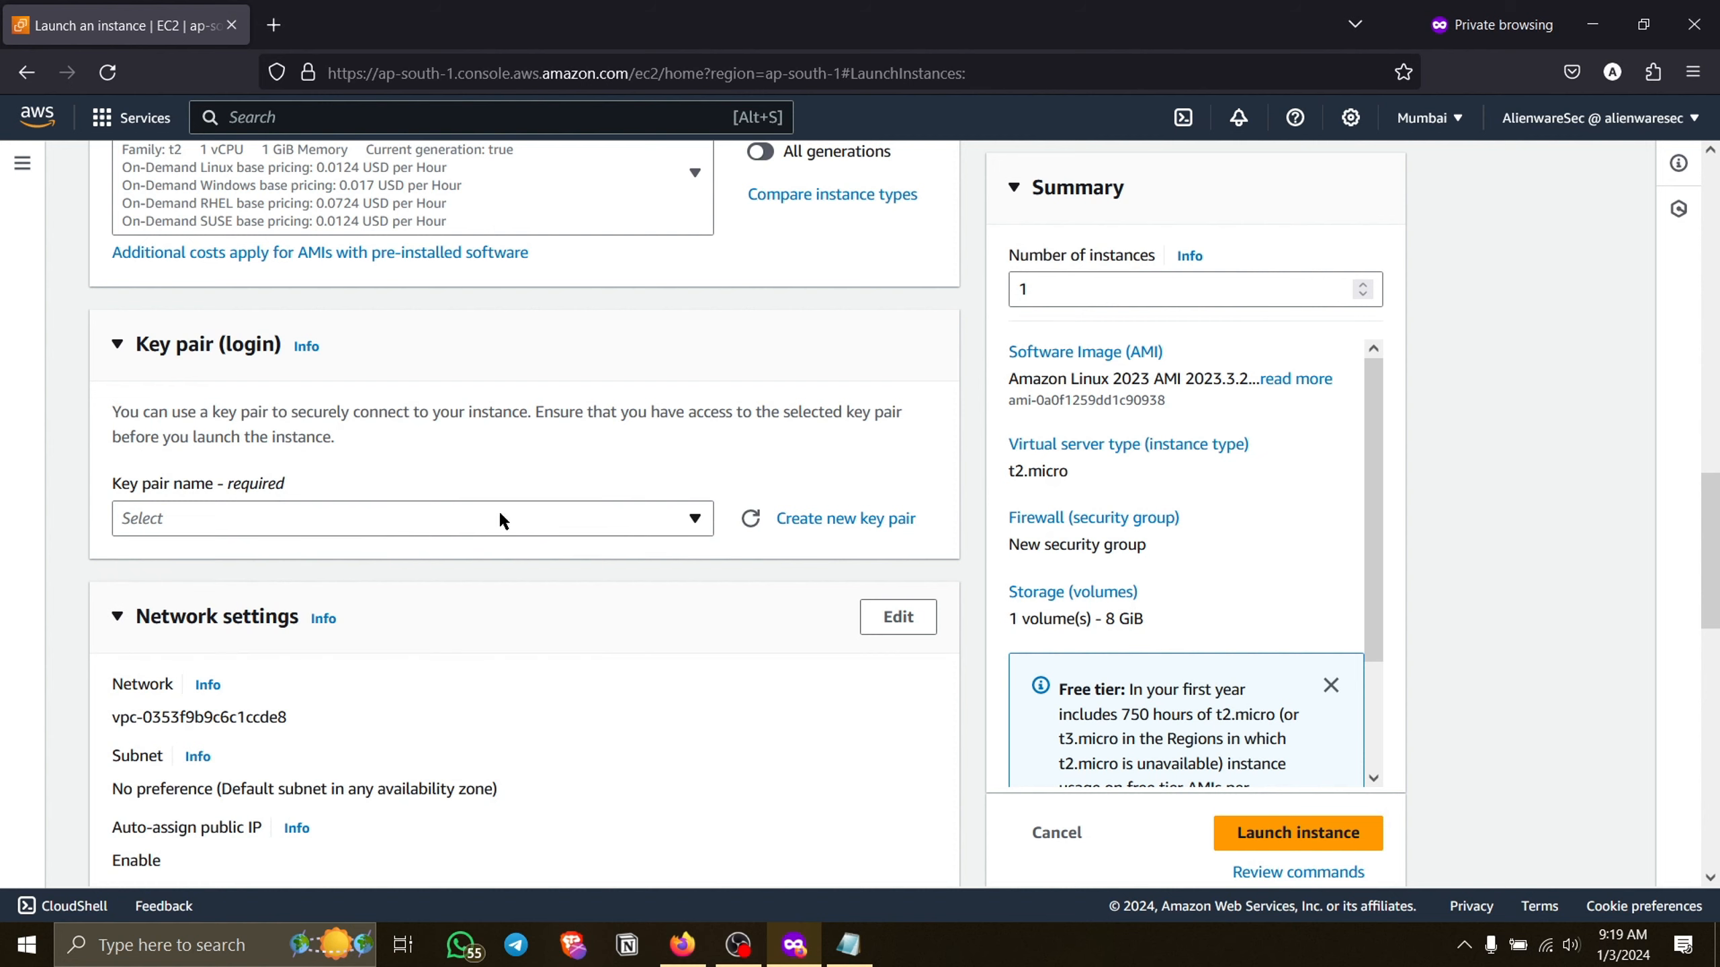
Start a new key pair for the instance and name it MyFirstVM.
left_click(839, 520)
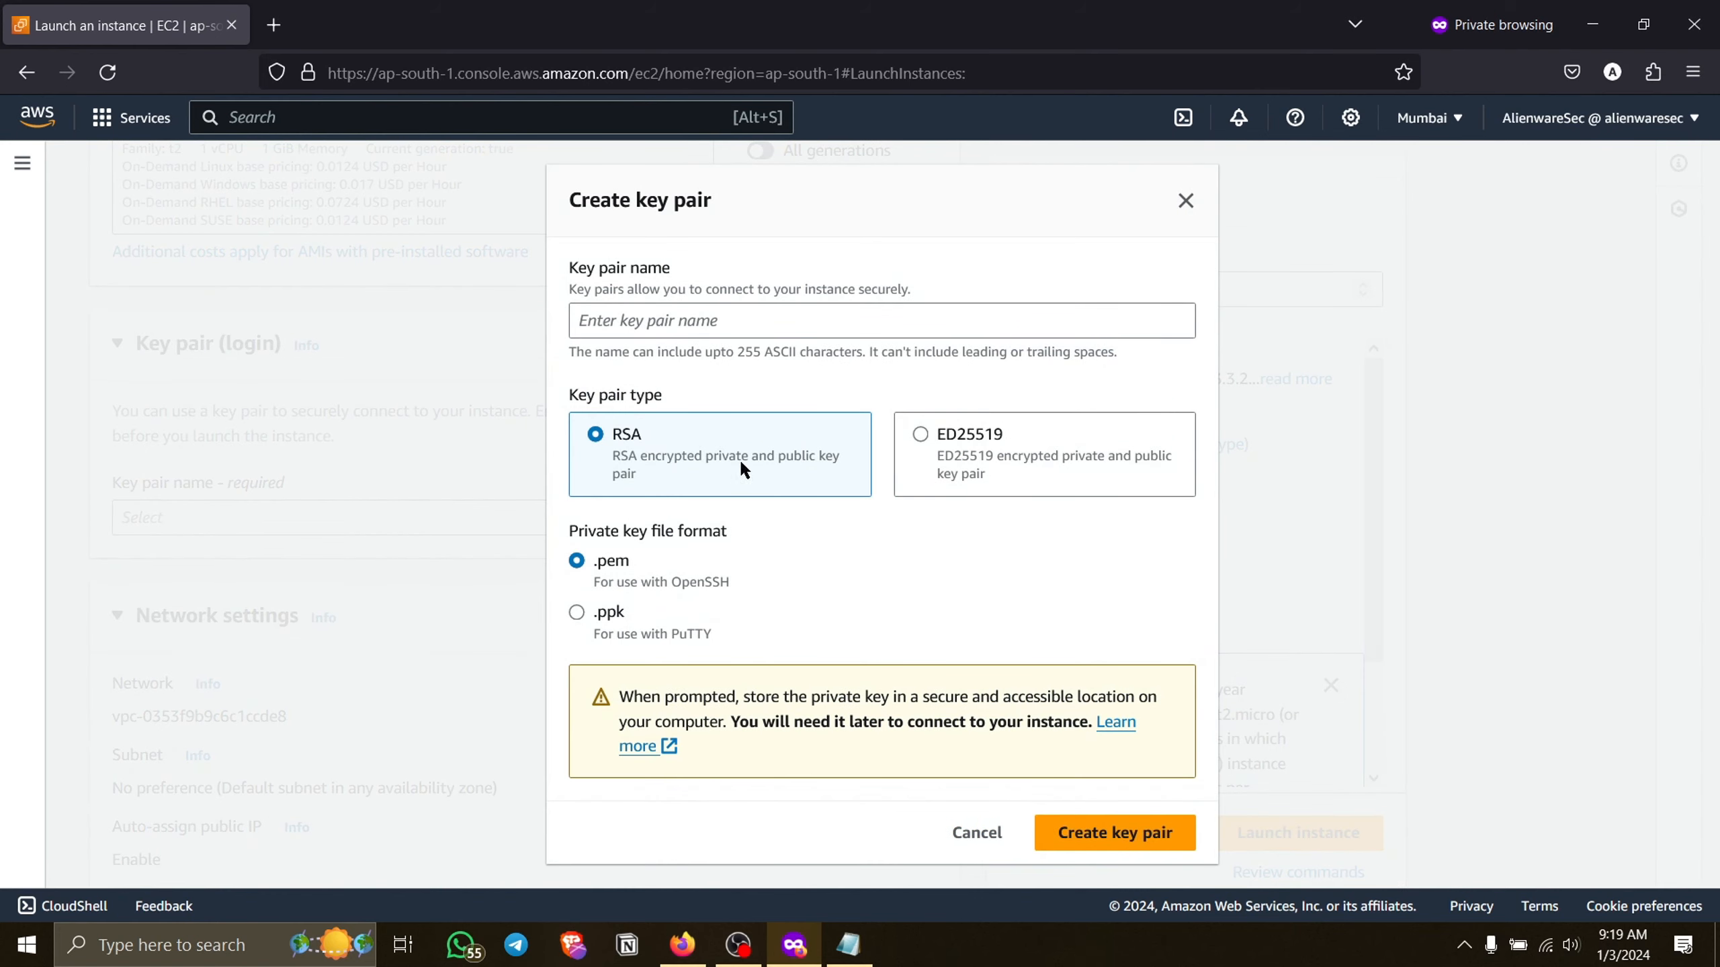
left_click(700, 330)
type("MyFirstVM")
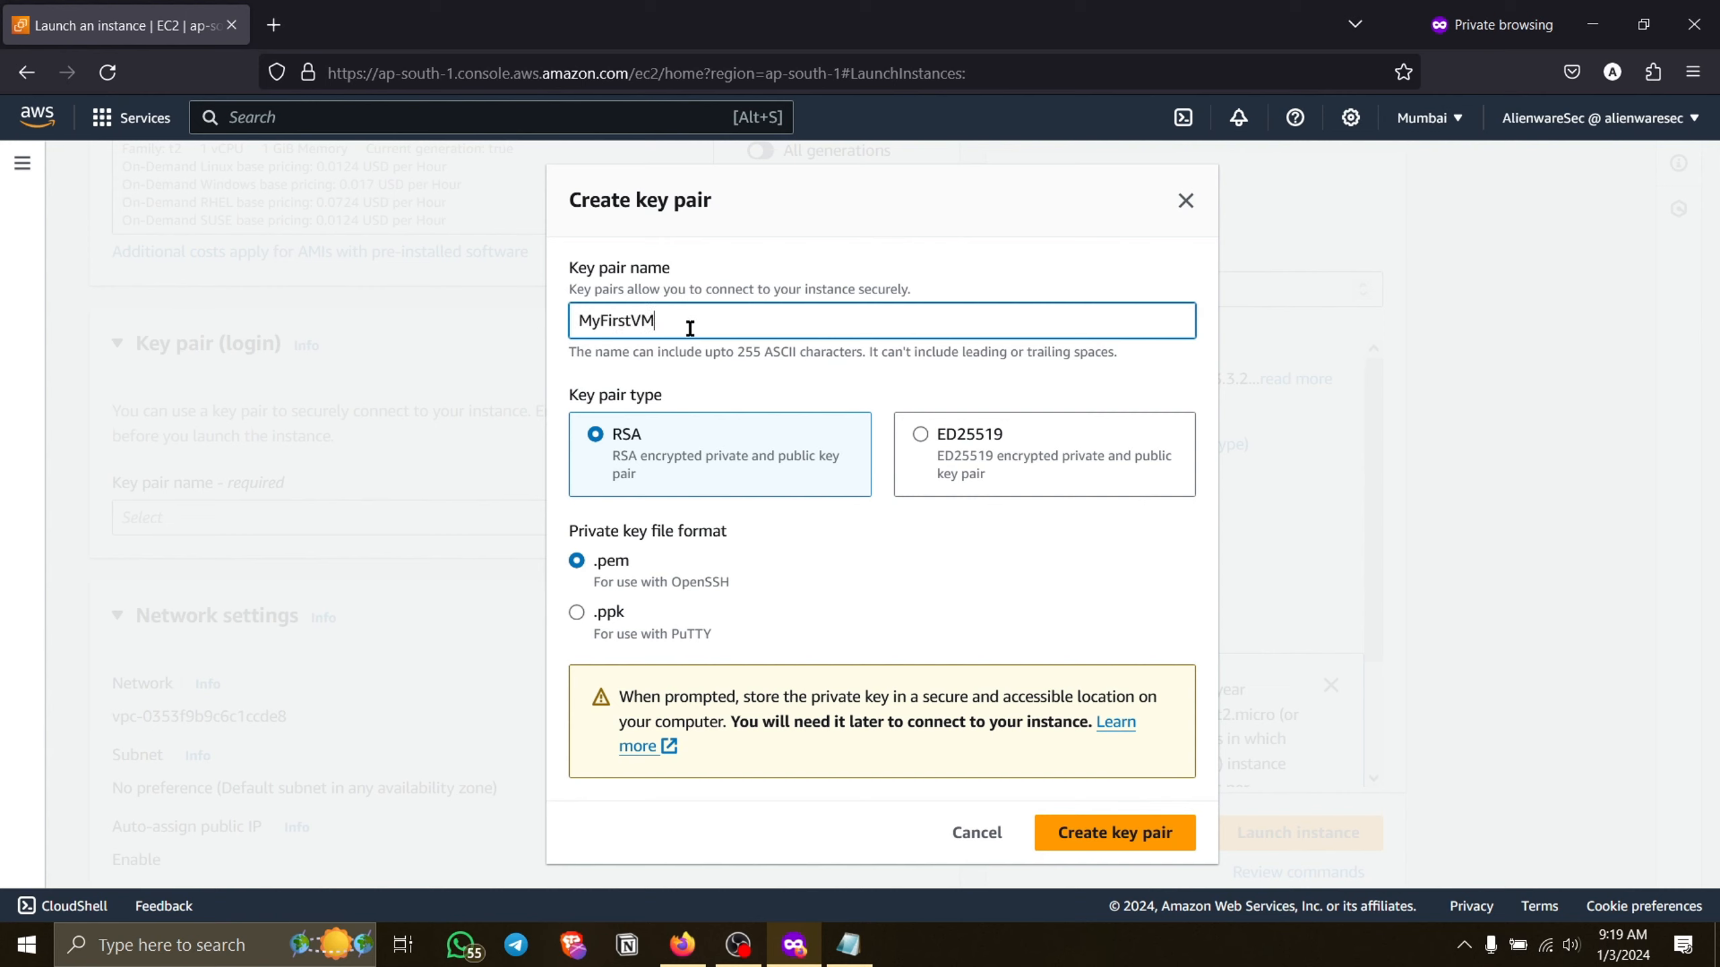
left_click_drag(666, 313, 584, 313)
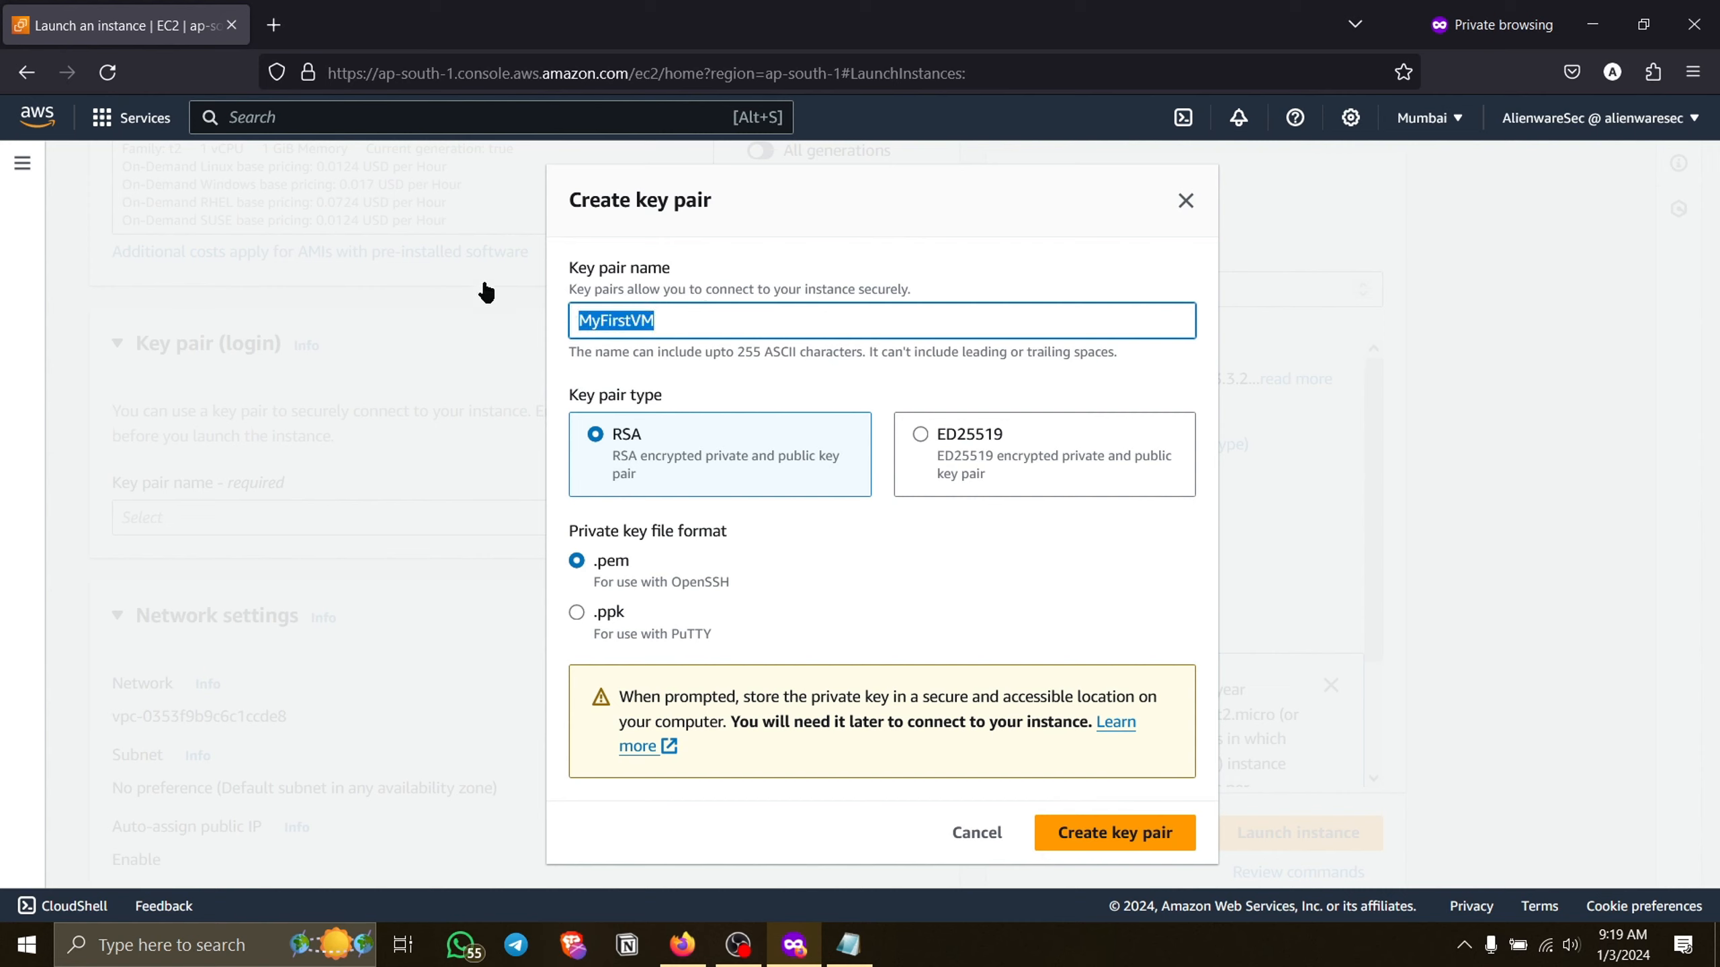
left_click(685, 307)
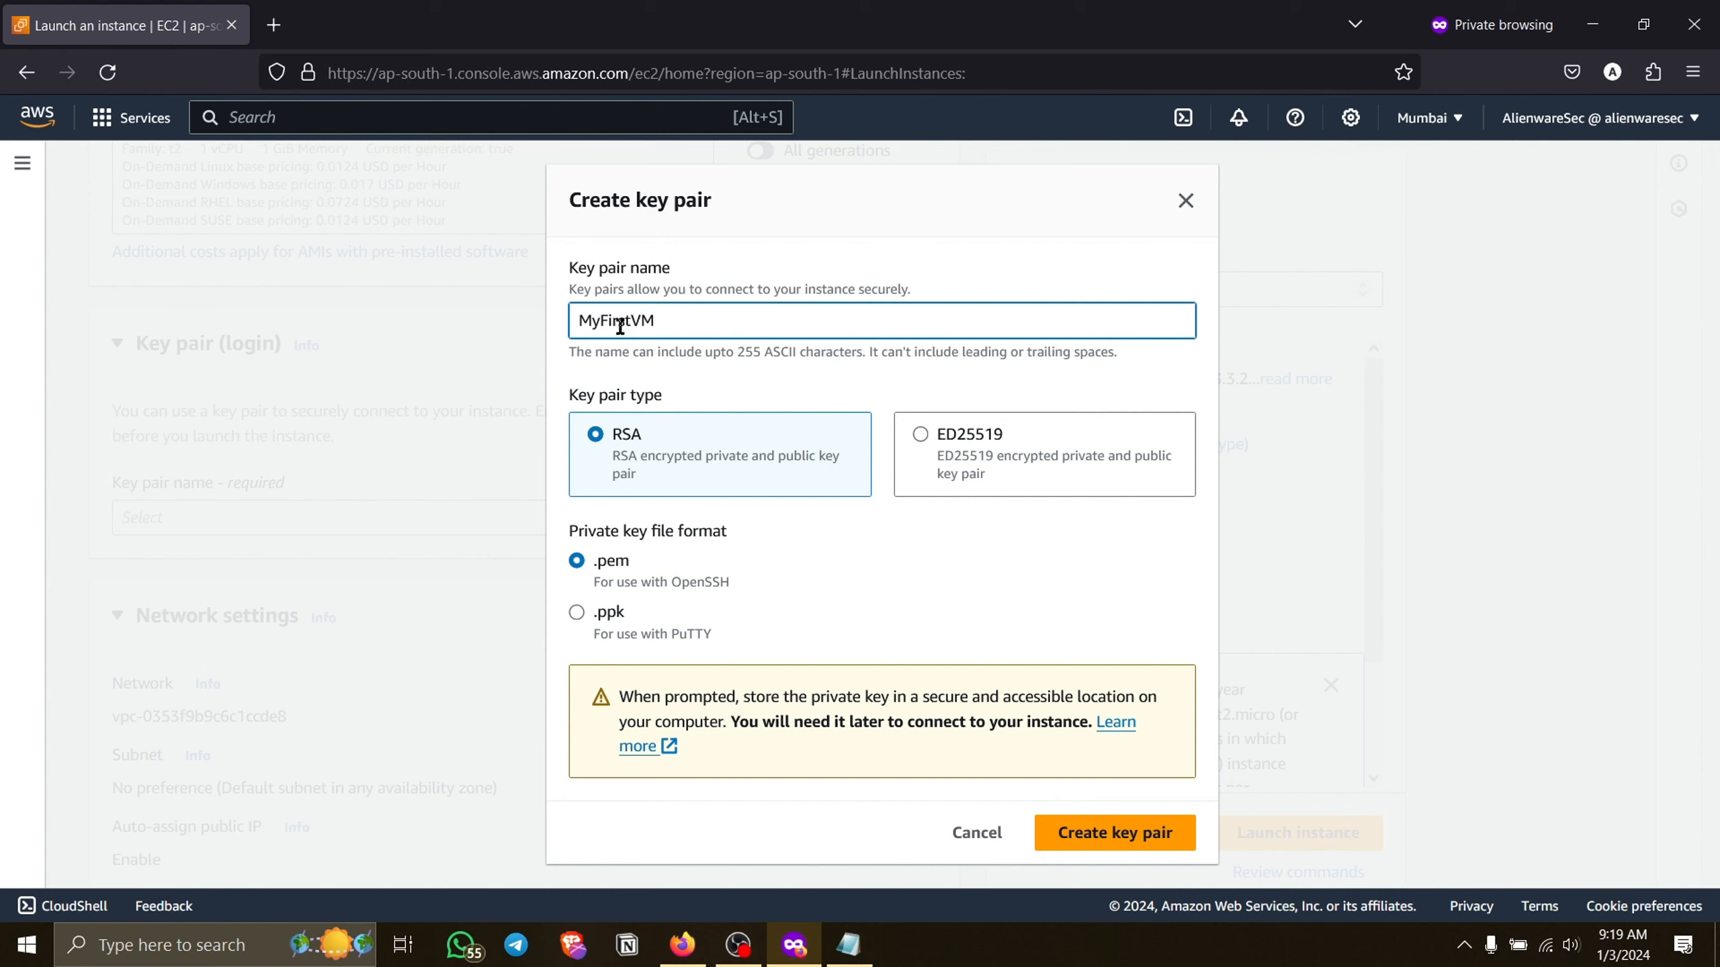
left_click_drag(666, 320, 580, 317)
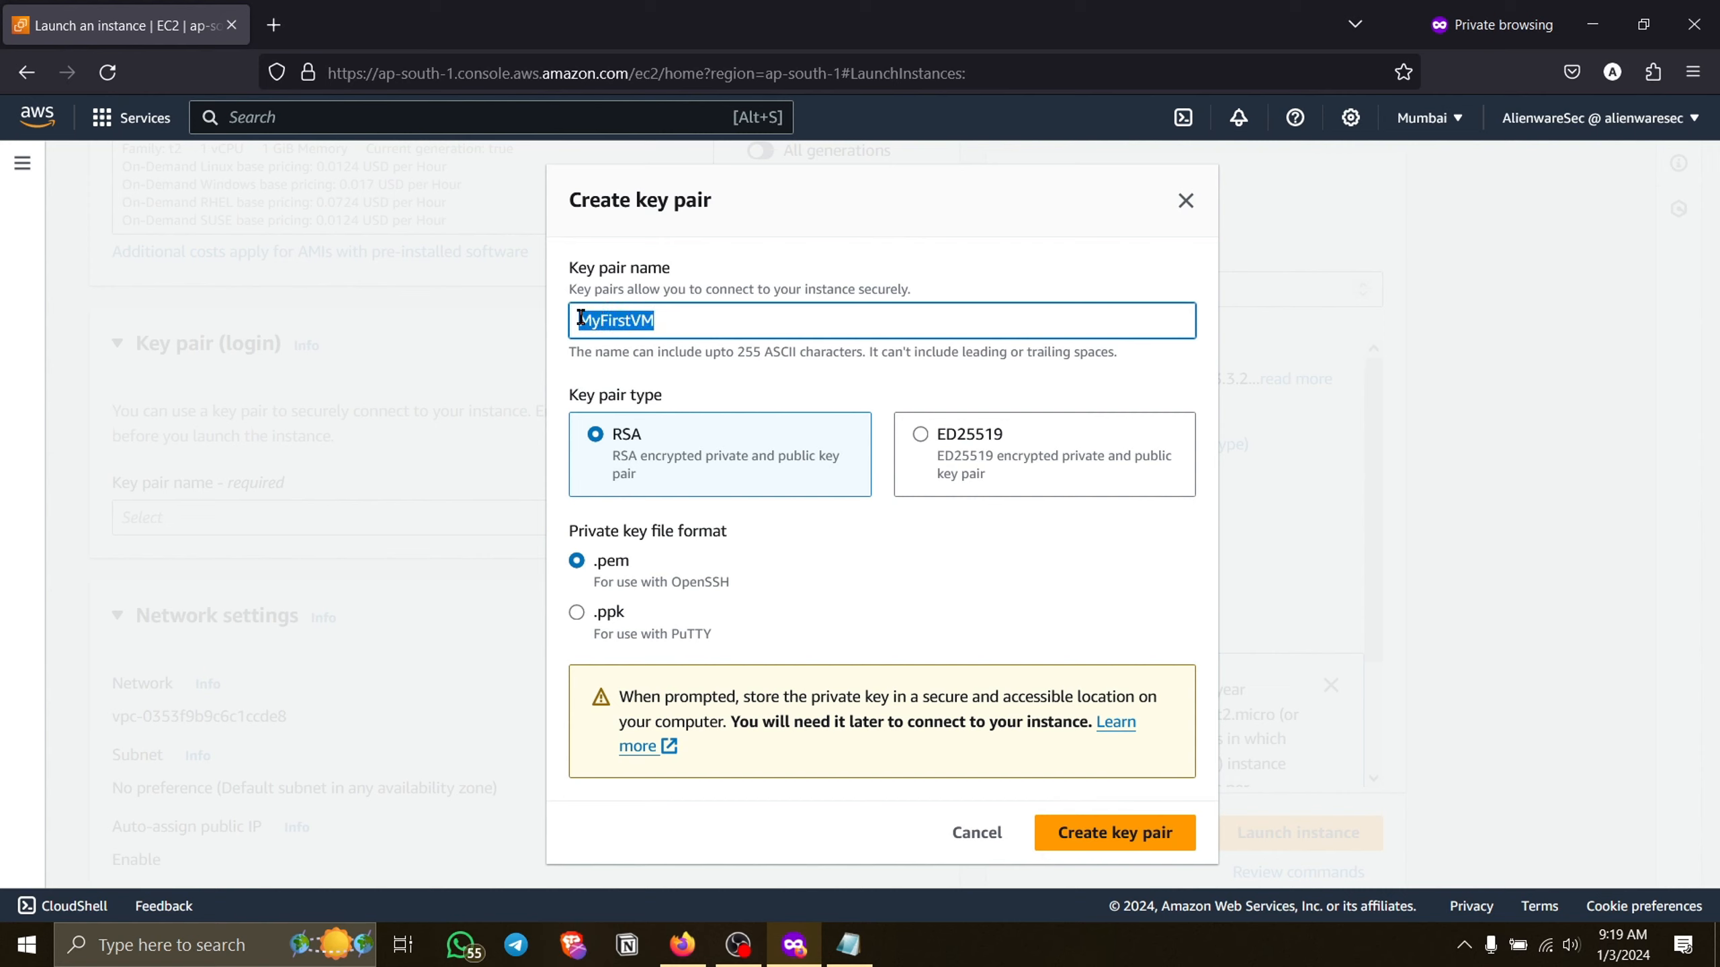
double_click(669, 315)
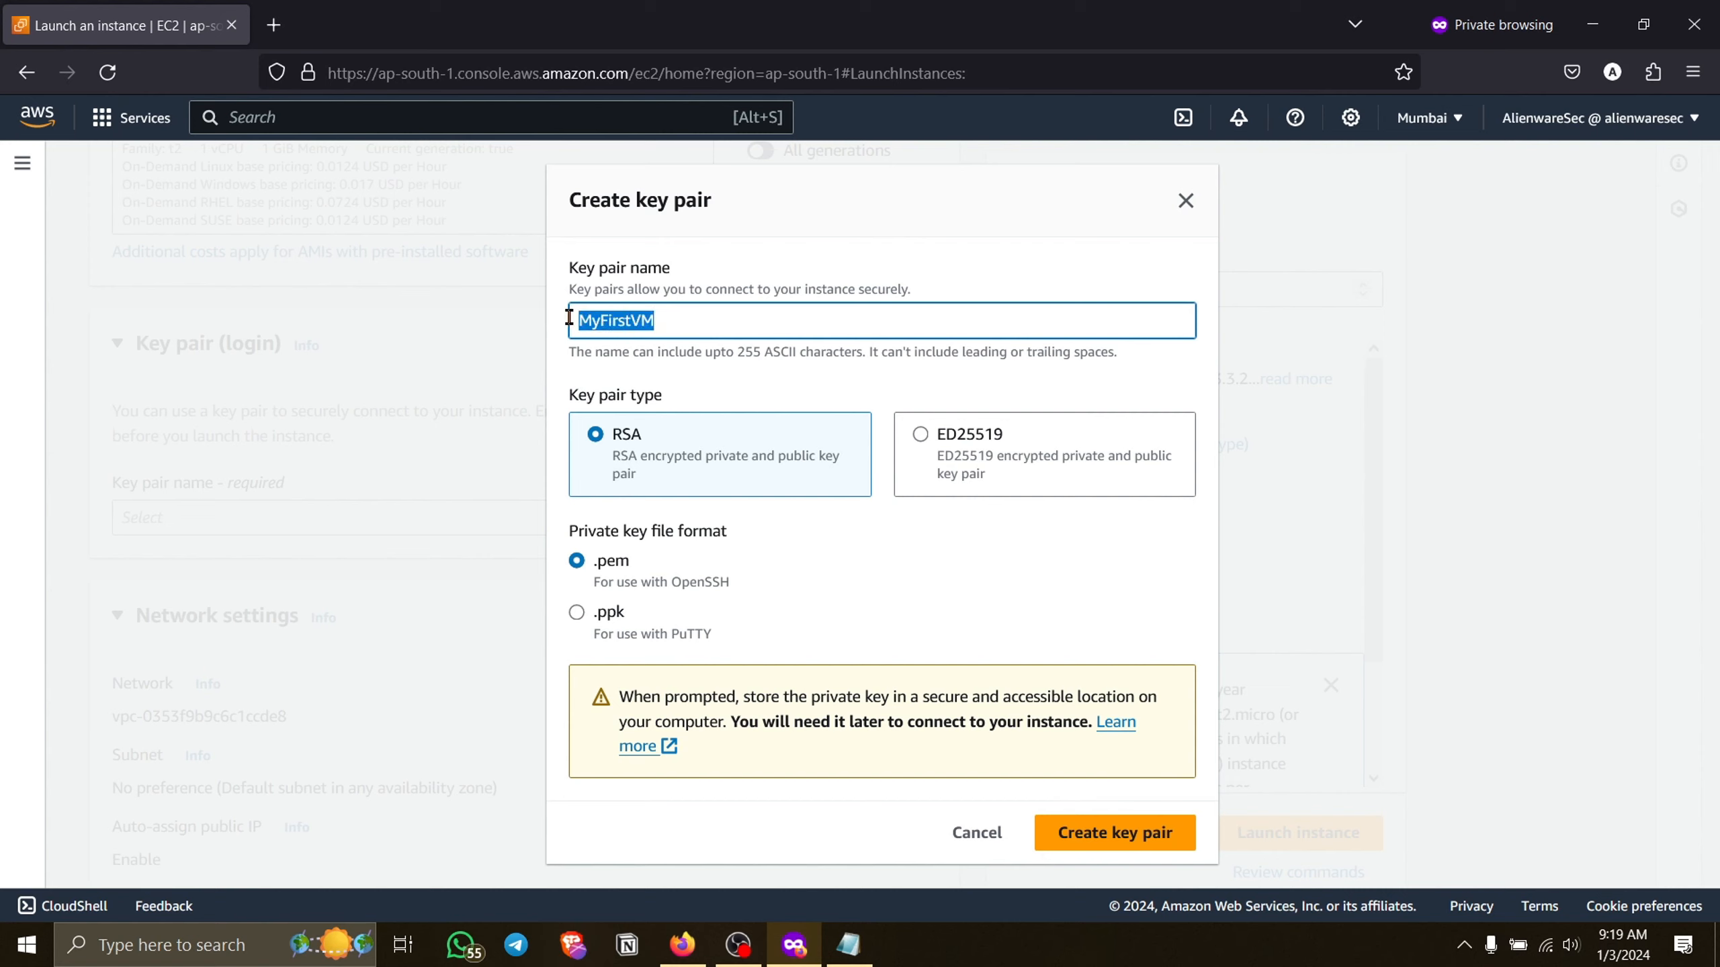
Create the key pair with RSA as its type and .pem as its private key file format.
left_click(660, 461)
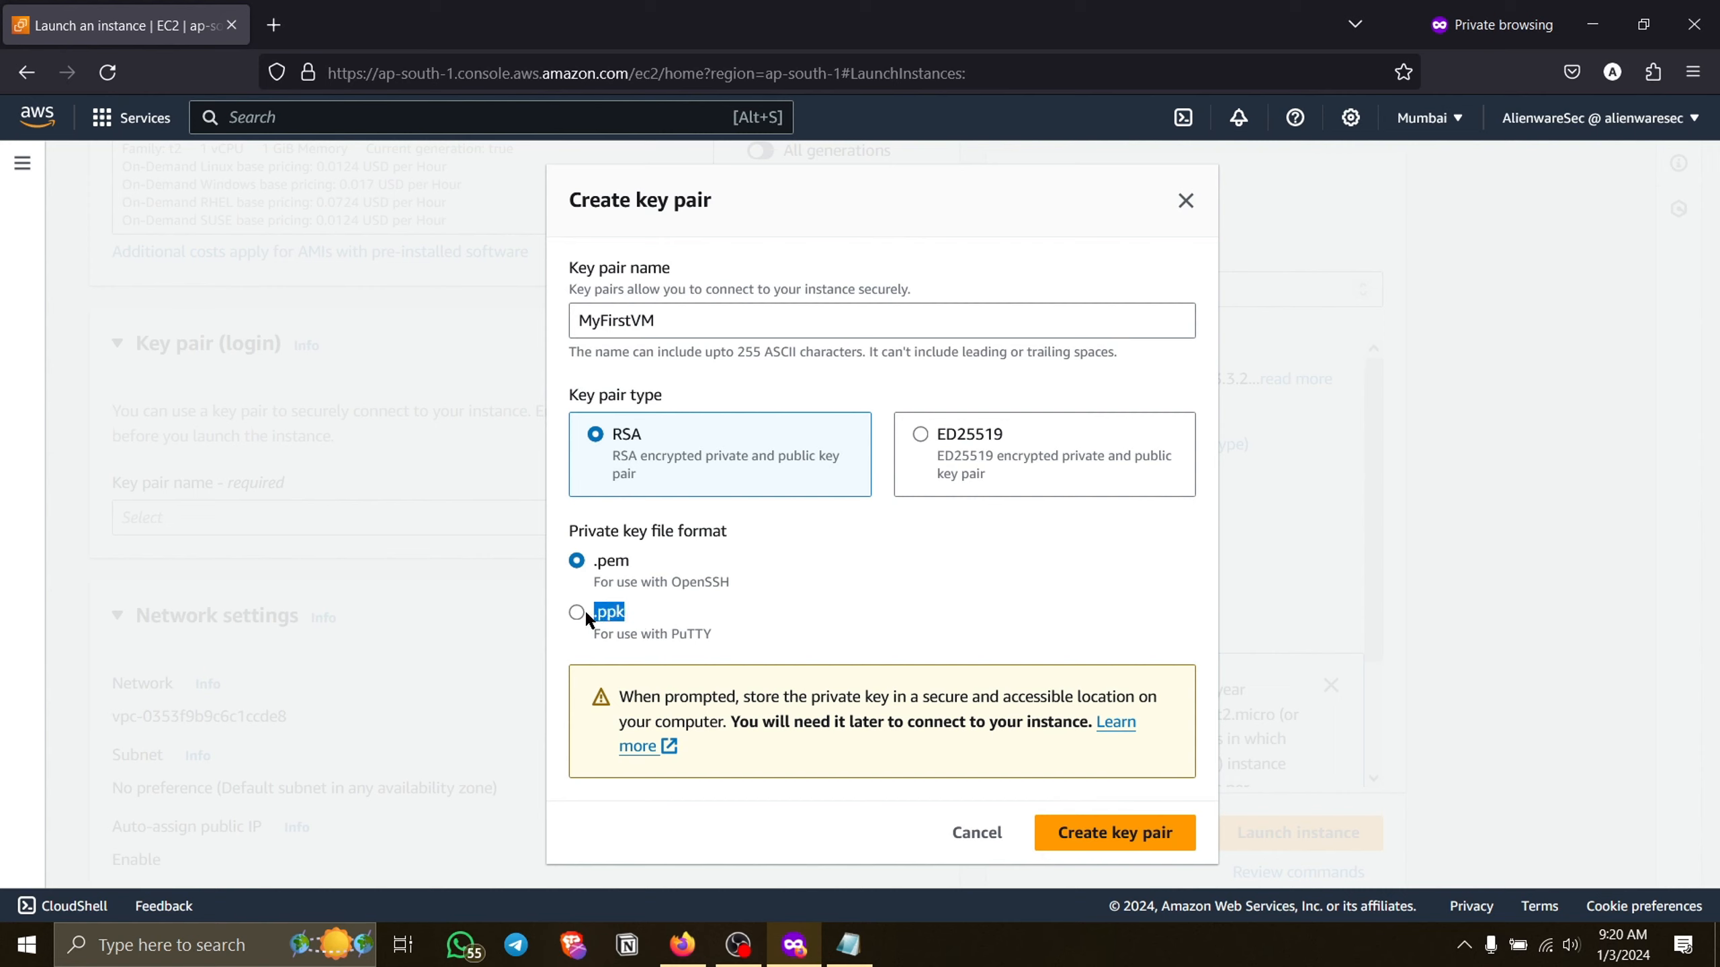
left_click(610, 564)
left_click_drag(641, 561, 581, 560)
left_click(581, 561)
left_click_drag(685, 581, 595, 565)
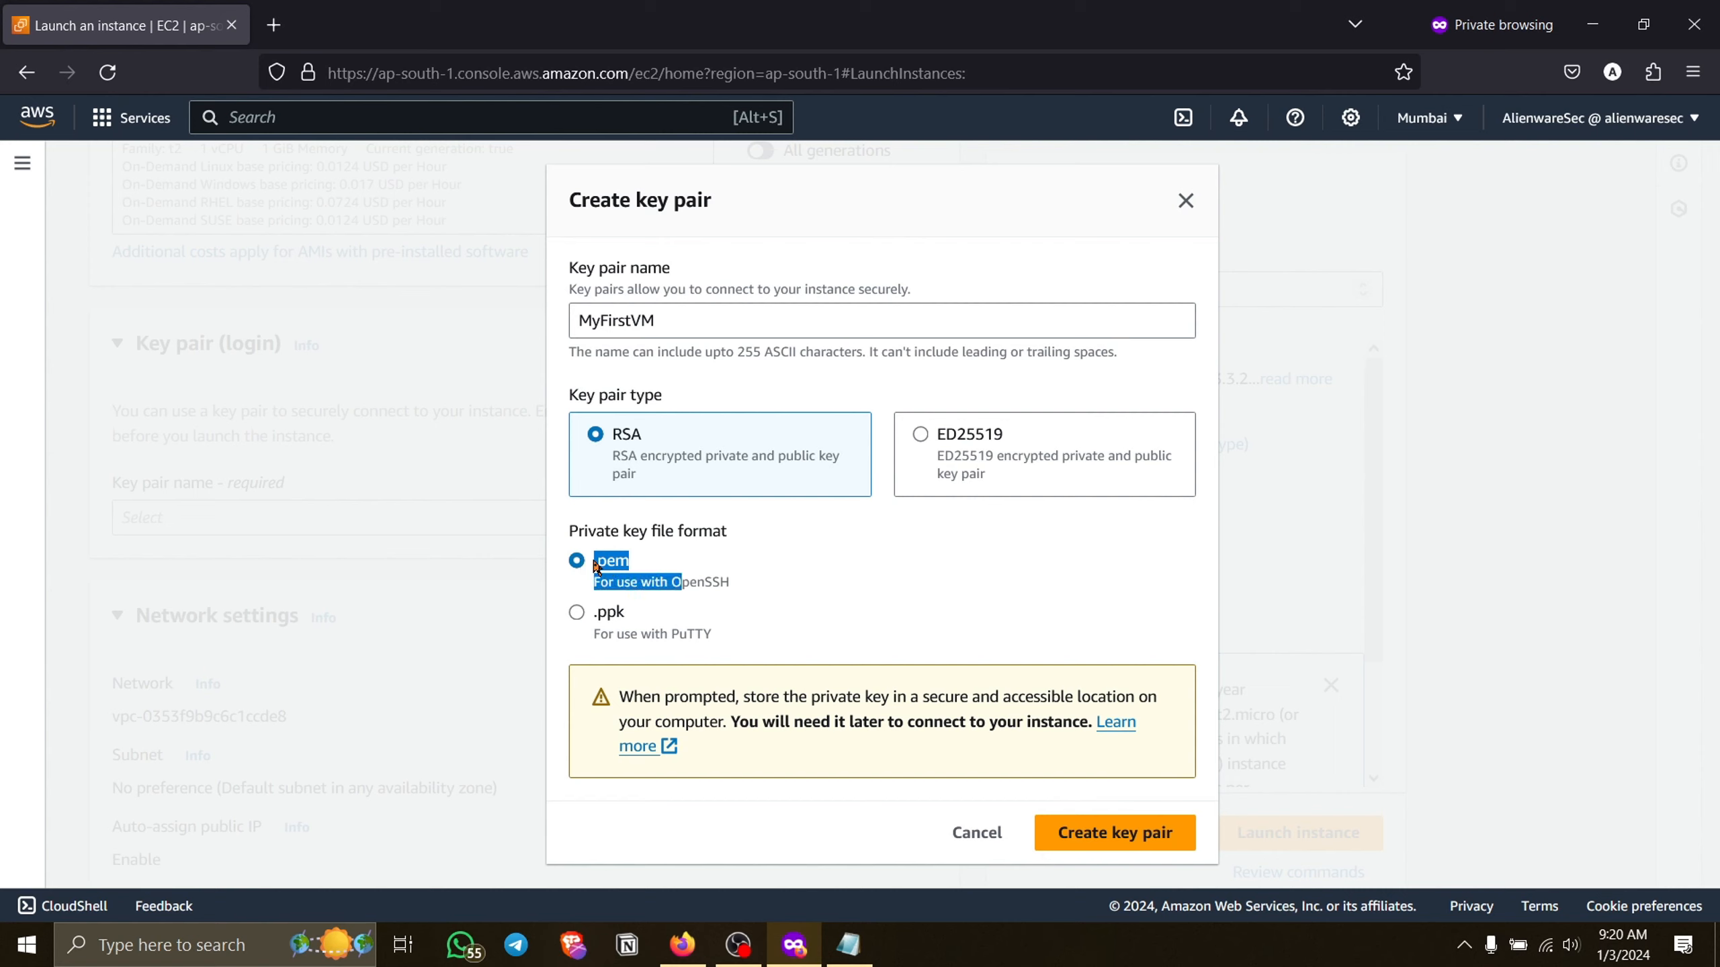
left_click(589, 567)
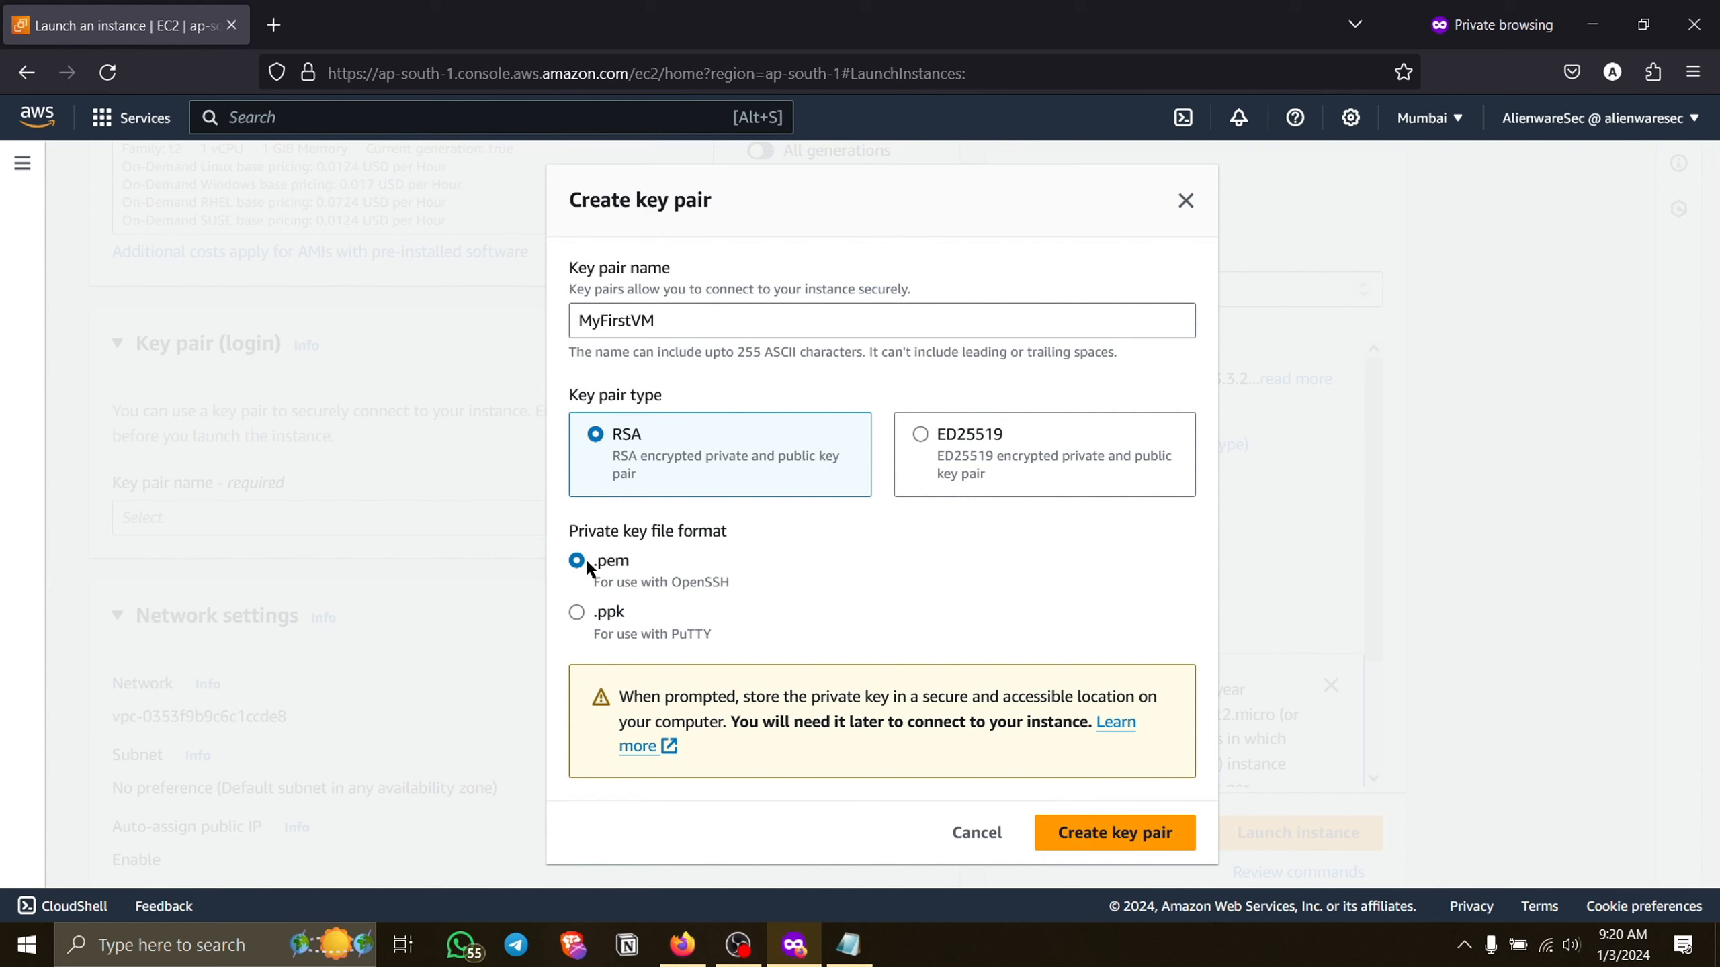
left_click(1084, 833)
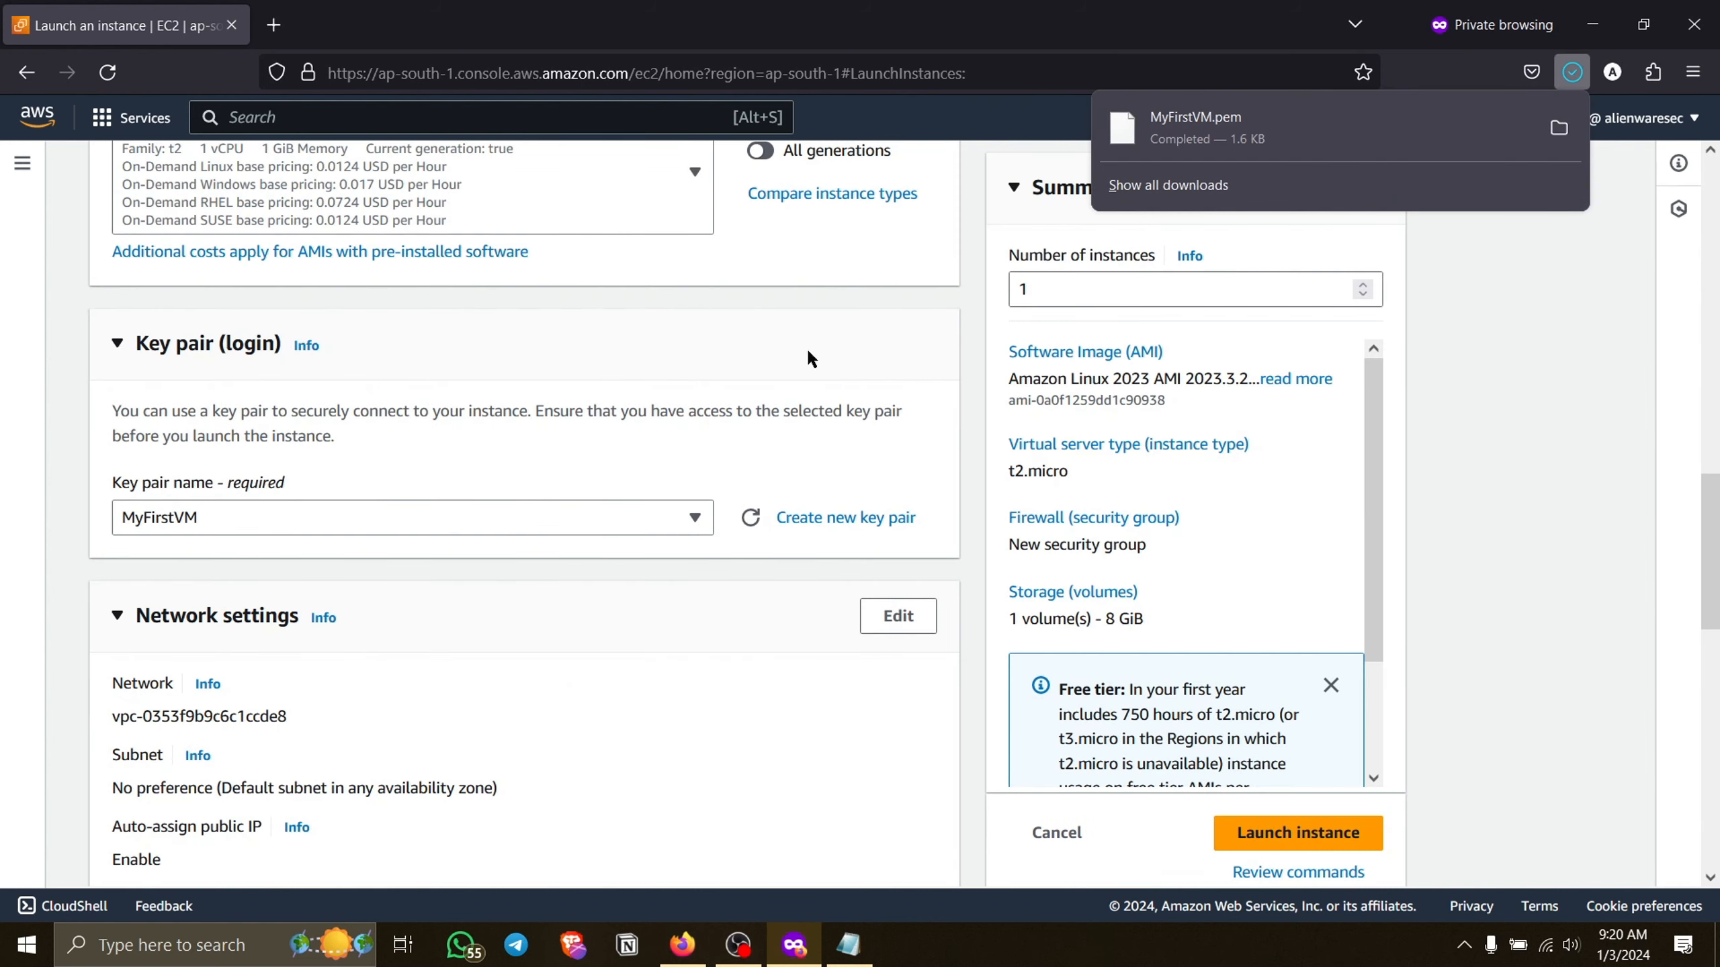
Set the firewall in the network settings to create a new security group.
scroll(515, 647, "down", 5)
scroll(517, 654, "down", 1)
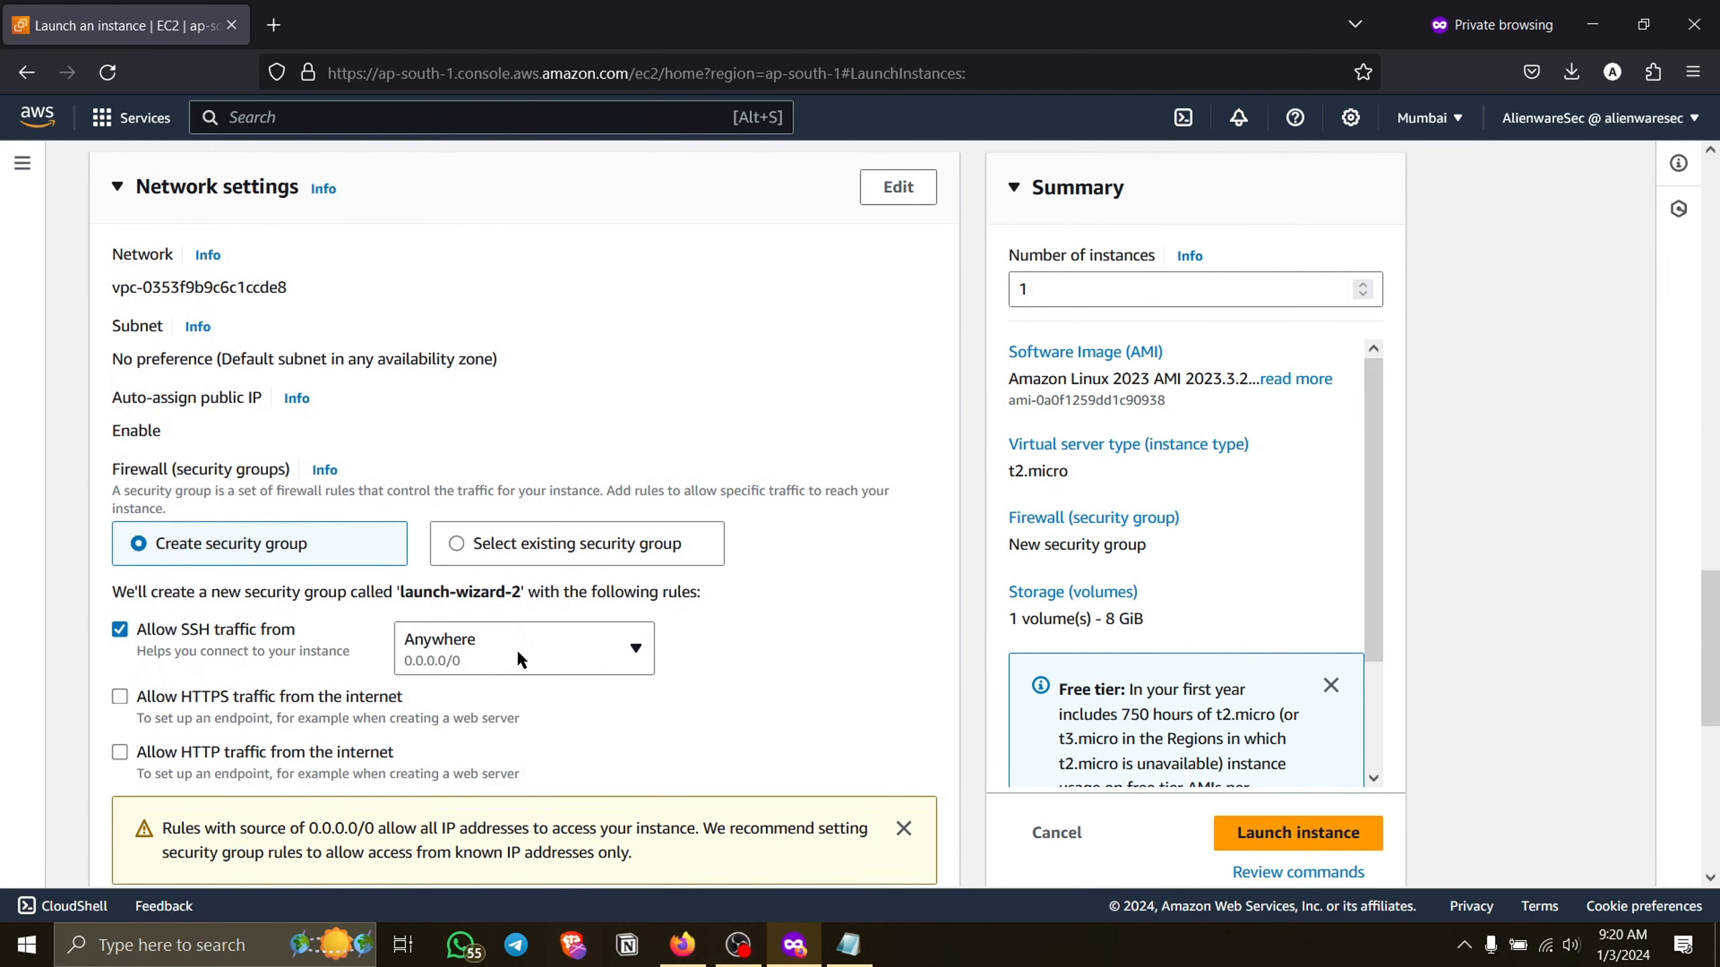
left_click(493, 532)
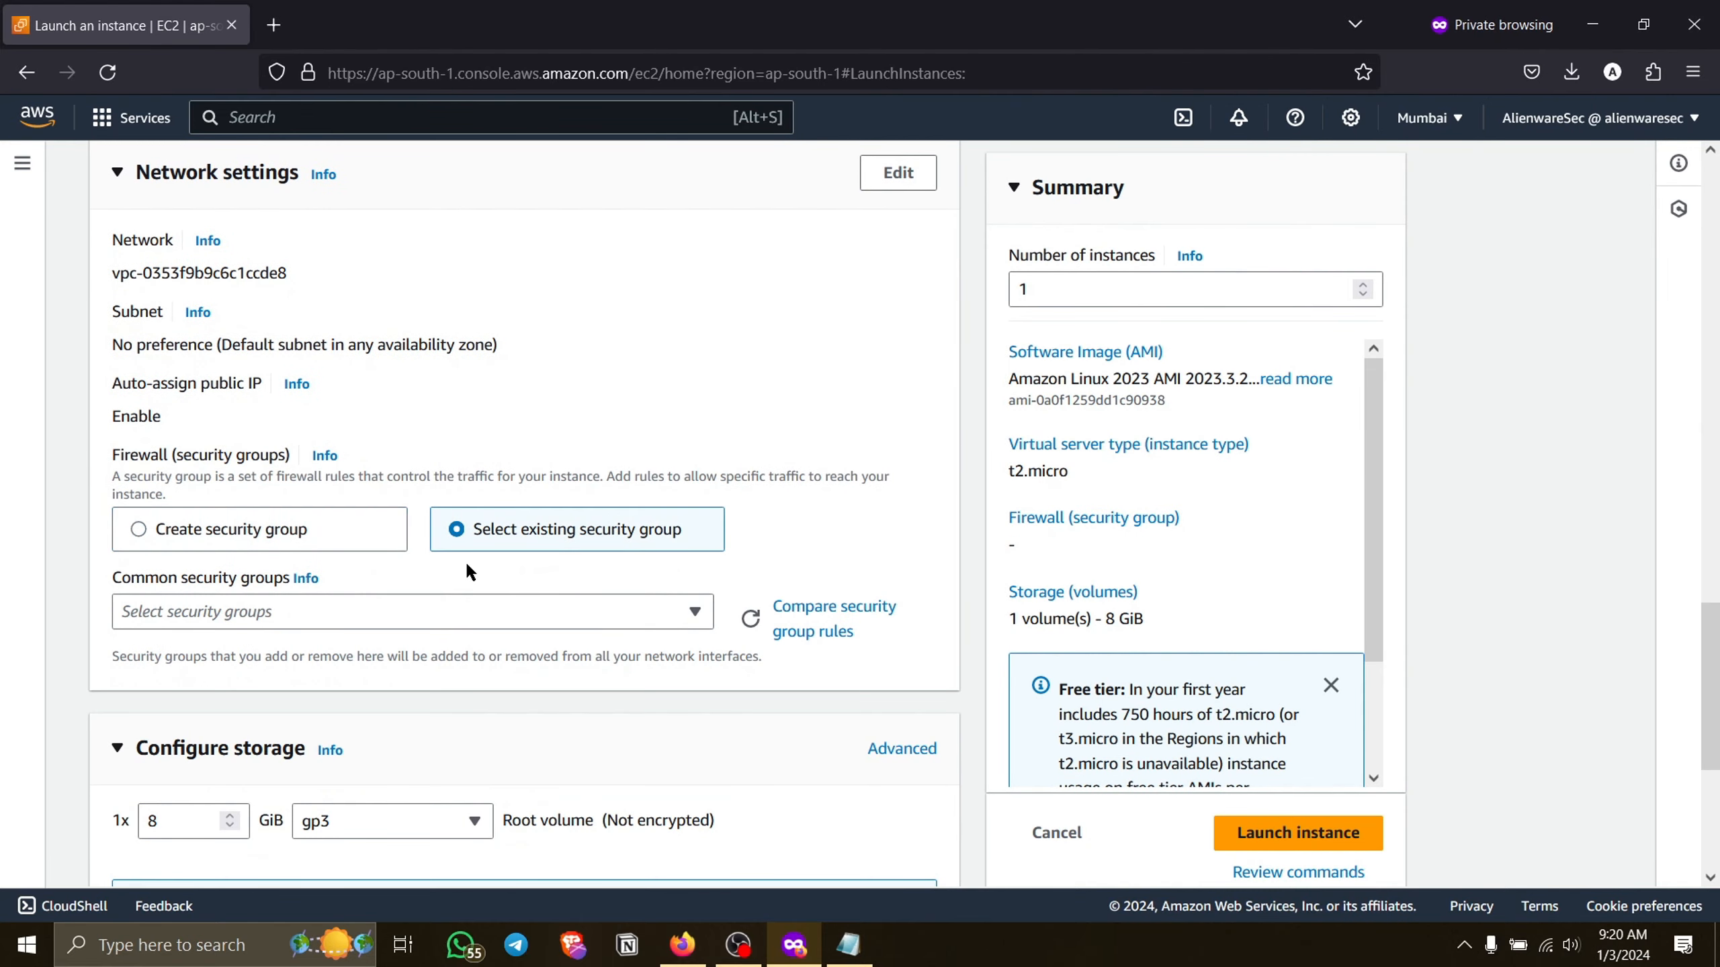
left_click(315, 542)
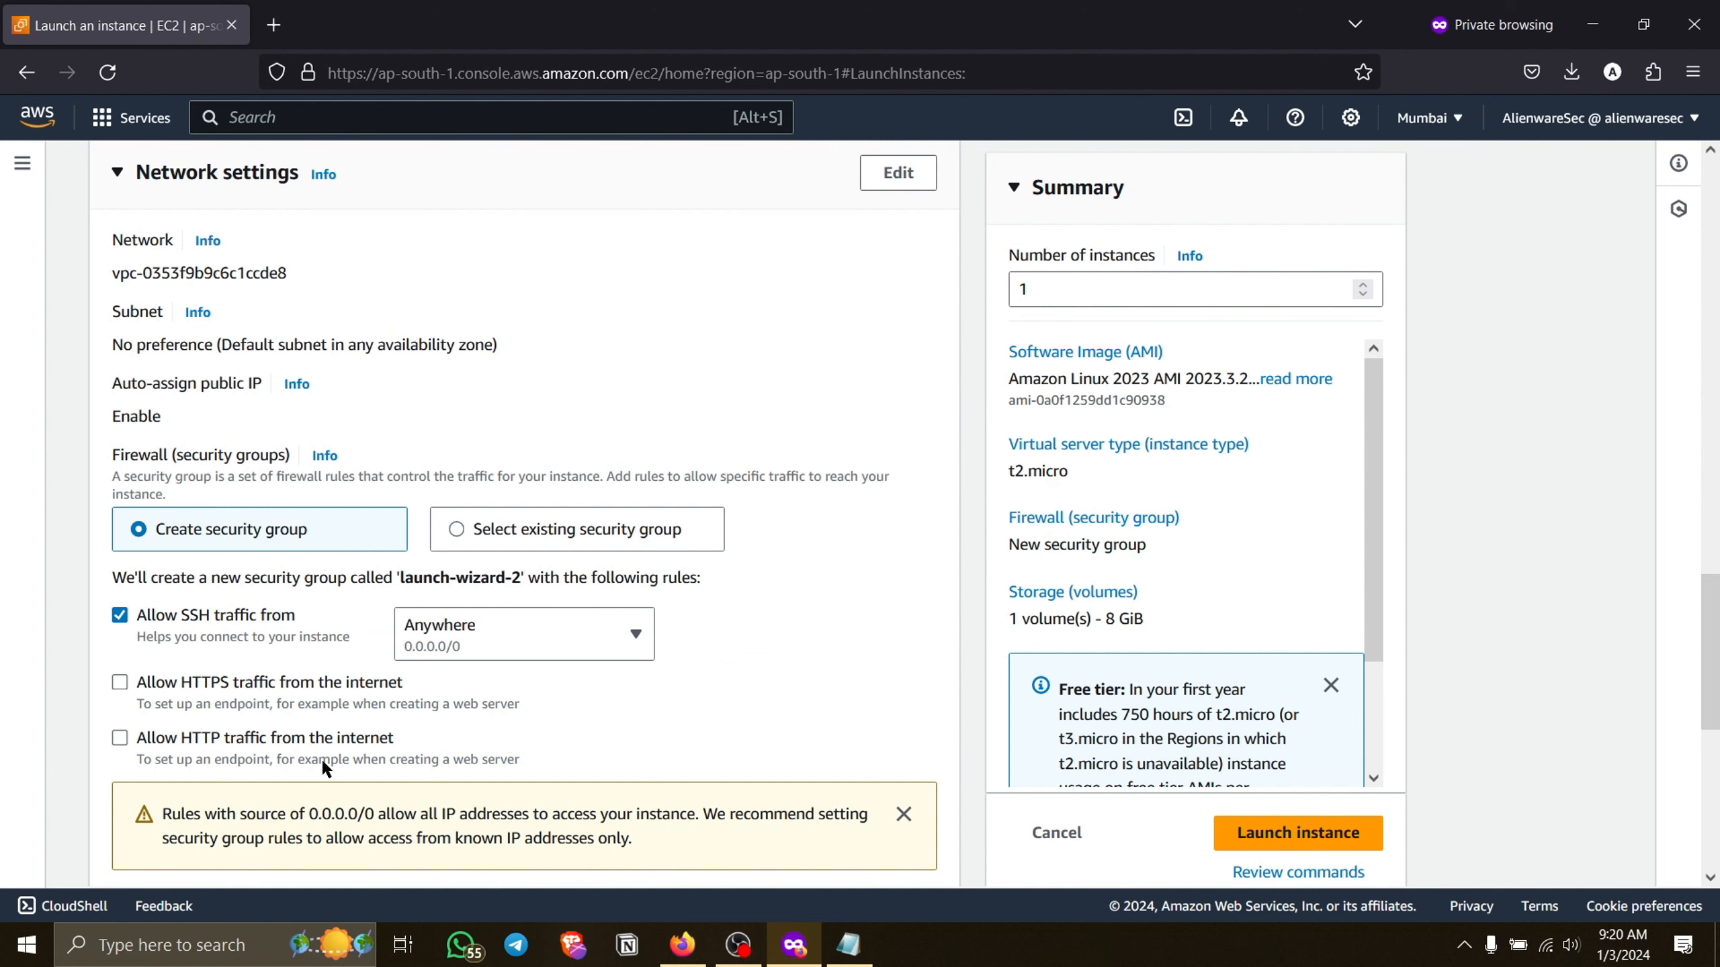
Allow SSH traffic to the instance from Anywhere (0.0.0.0/0).
scroll(303, 681, "down", 2)
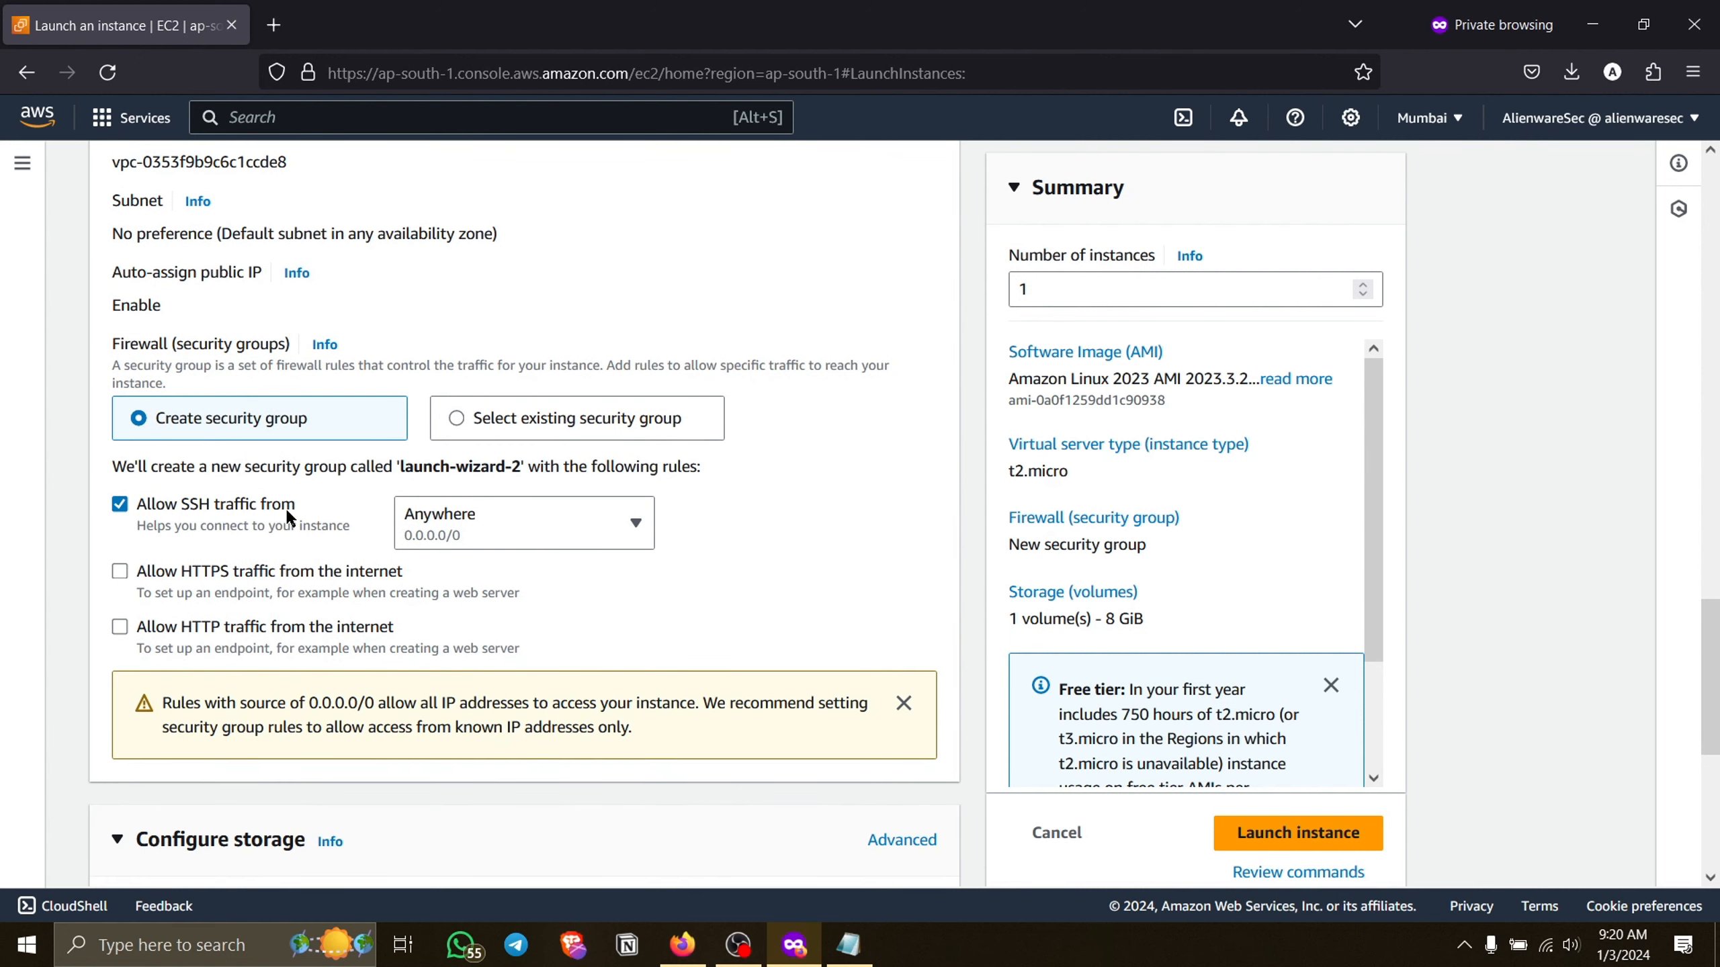
left_click(450, 532)
left_click(450, 534)
left_click(451, 533)
left_click(450, 534)
left_click(452, 533)
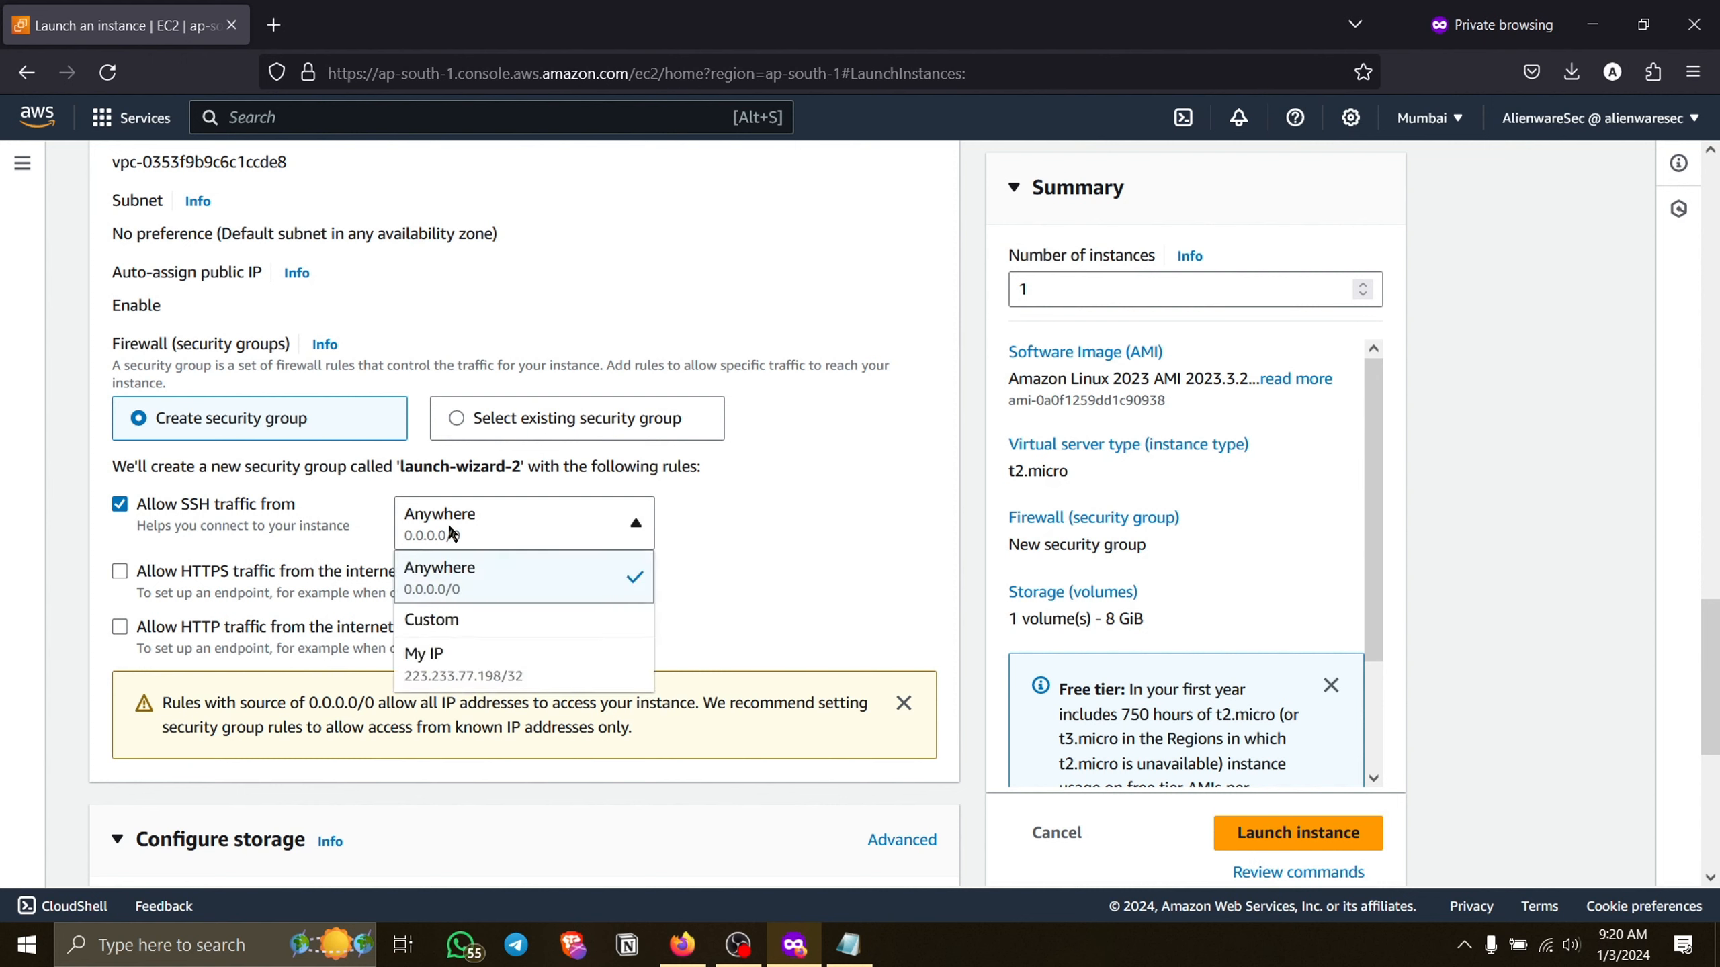
left_click(587, 602)
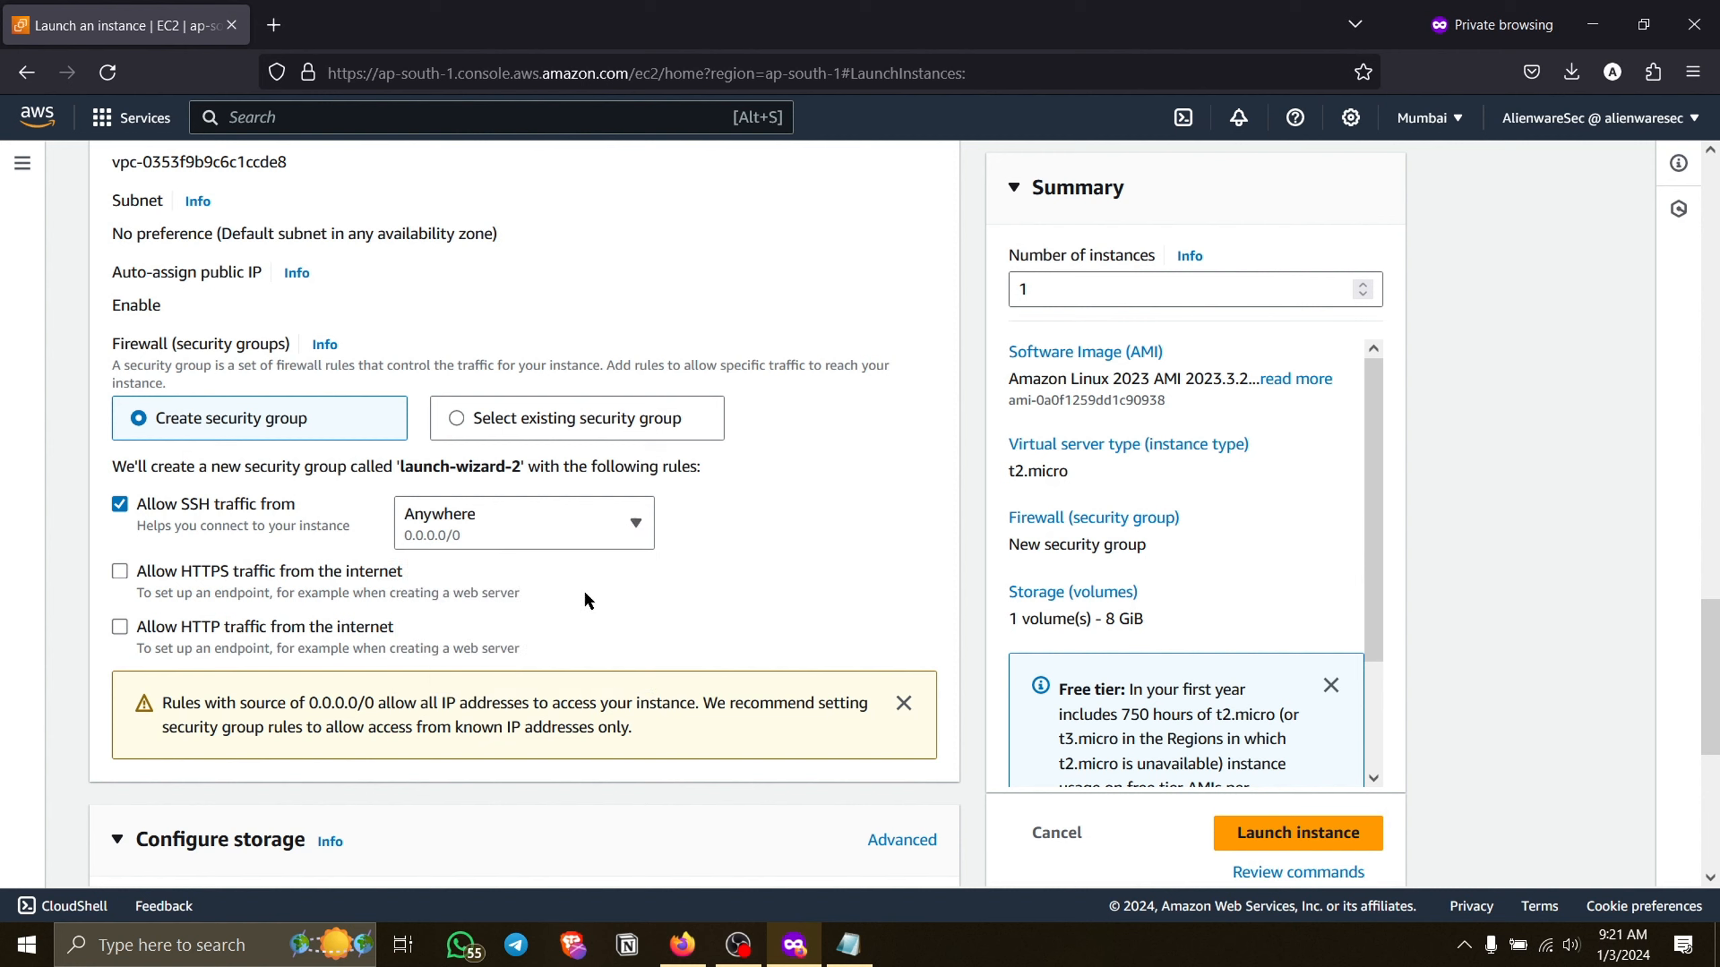
Allow HTTP traffic from the internet in the new security group, with HTTPS traffic left off.
left_click_drag(196, 572, 325, 581)
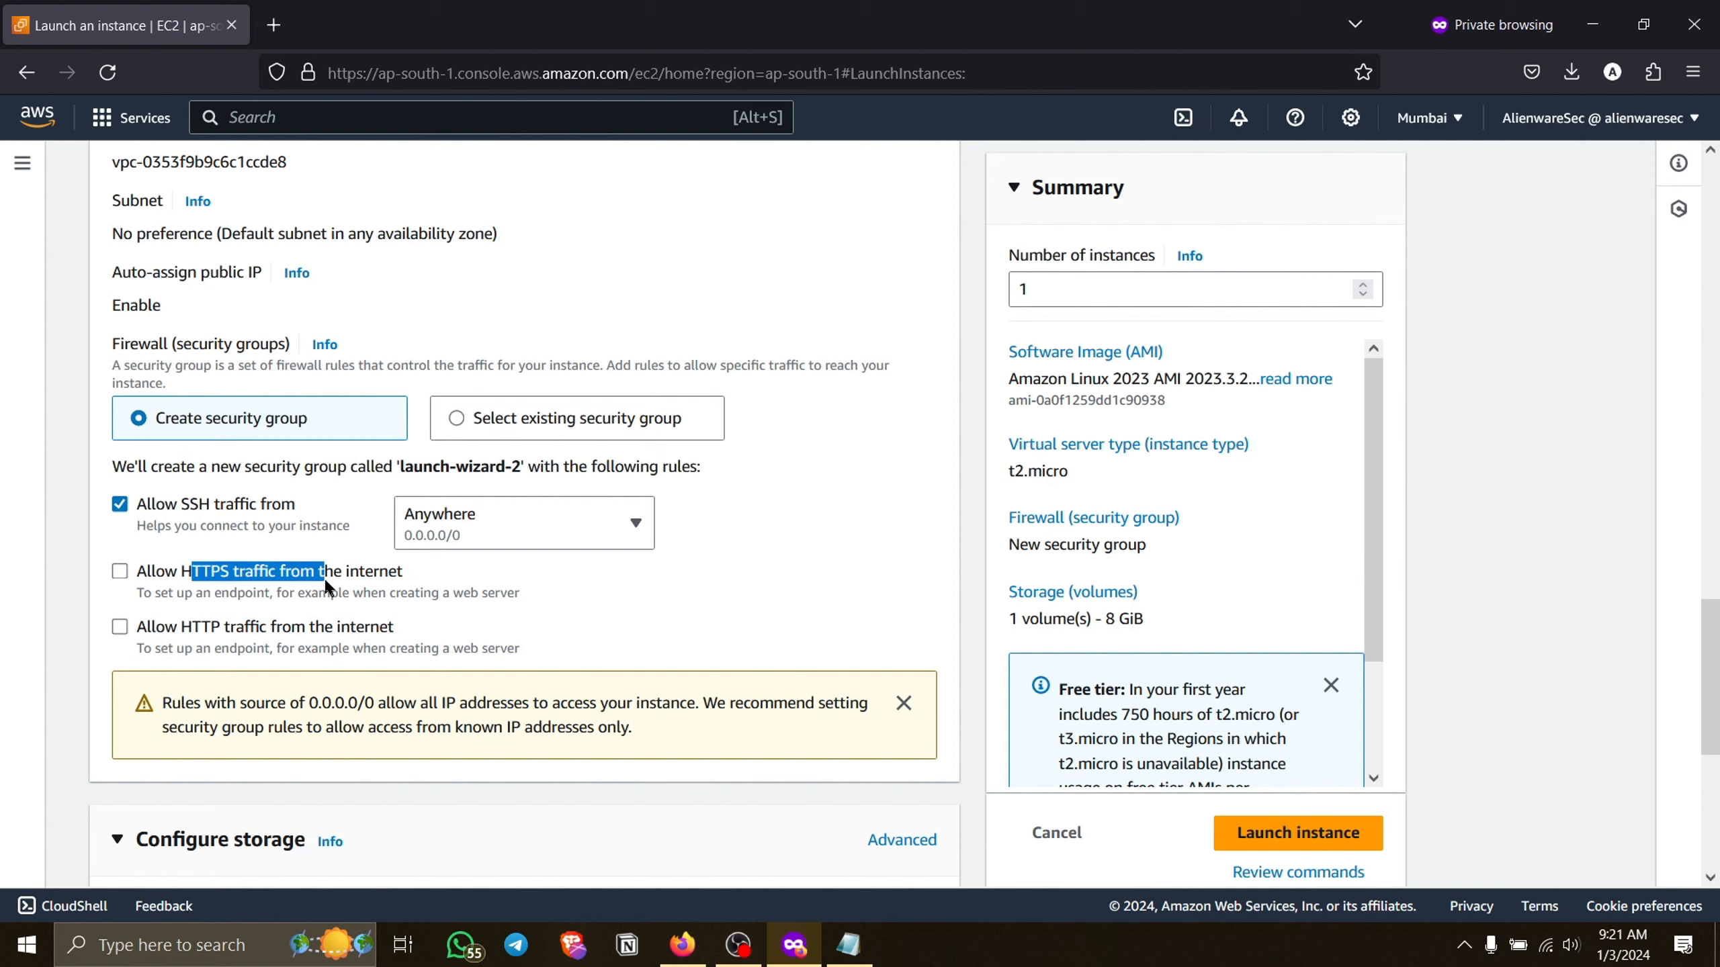
left_click(322, 575)
left_click(268, 578)
left_click(207, 632)
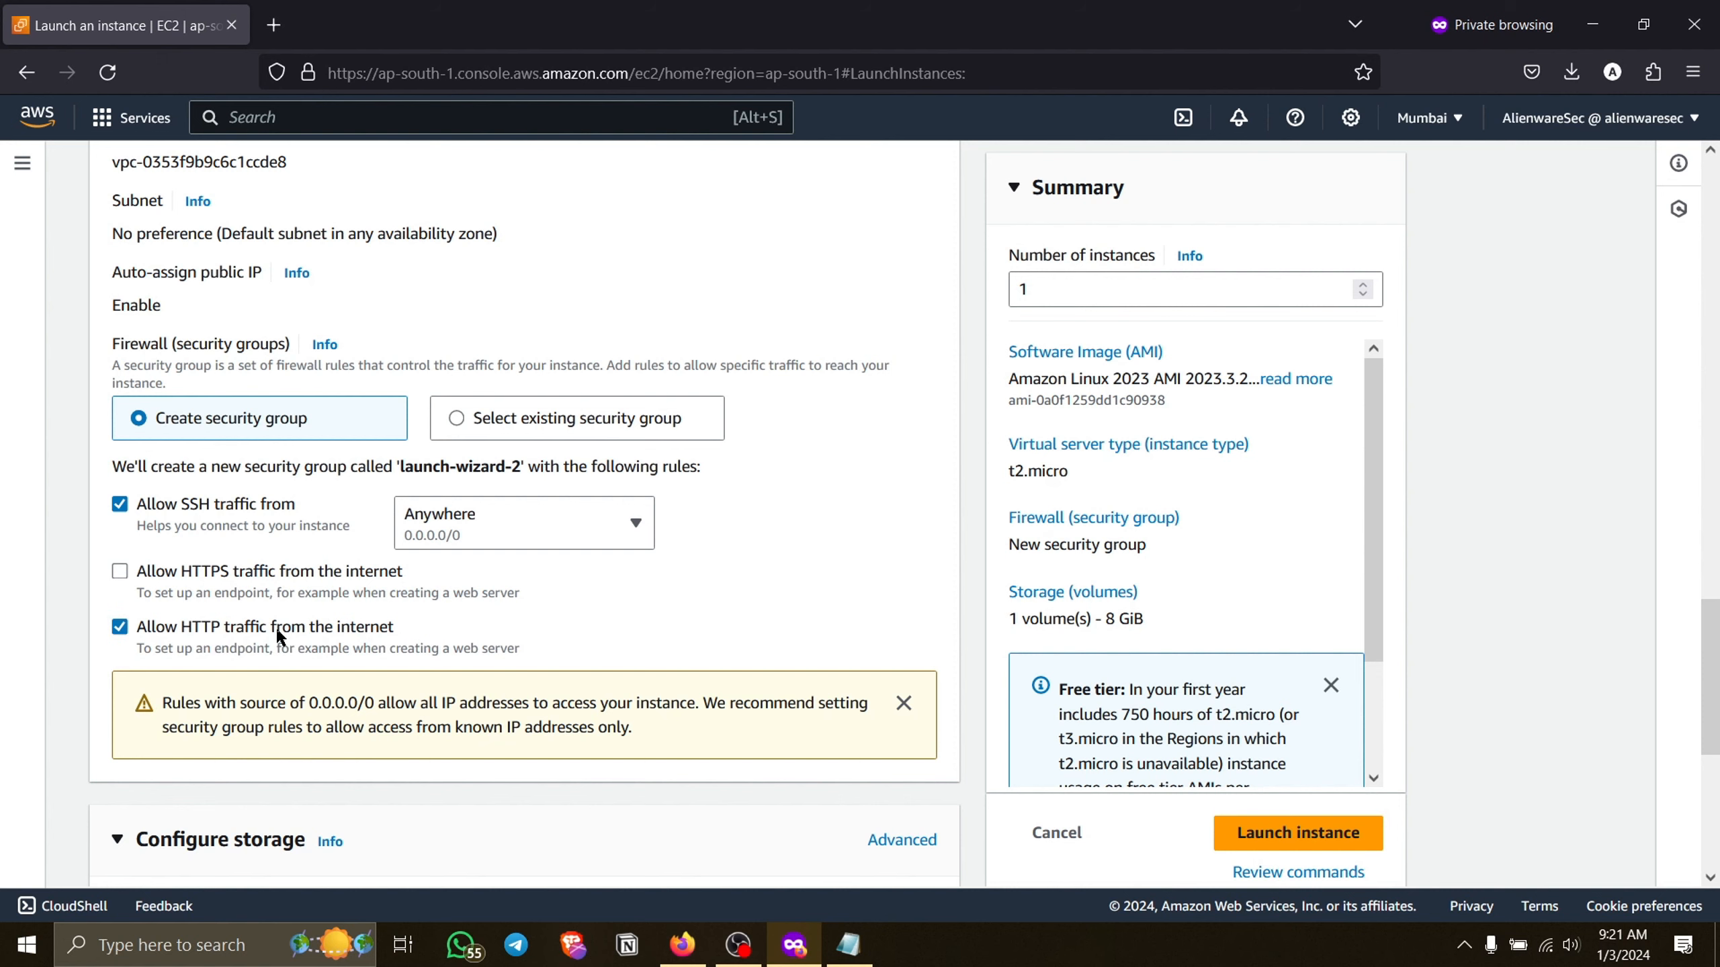
left_click(514, 504)
left_click(514, 504)
Review the firewall rules and the storage configuration, and collapse the storage section.
scroll(497, 657, "down", 5)
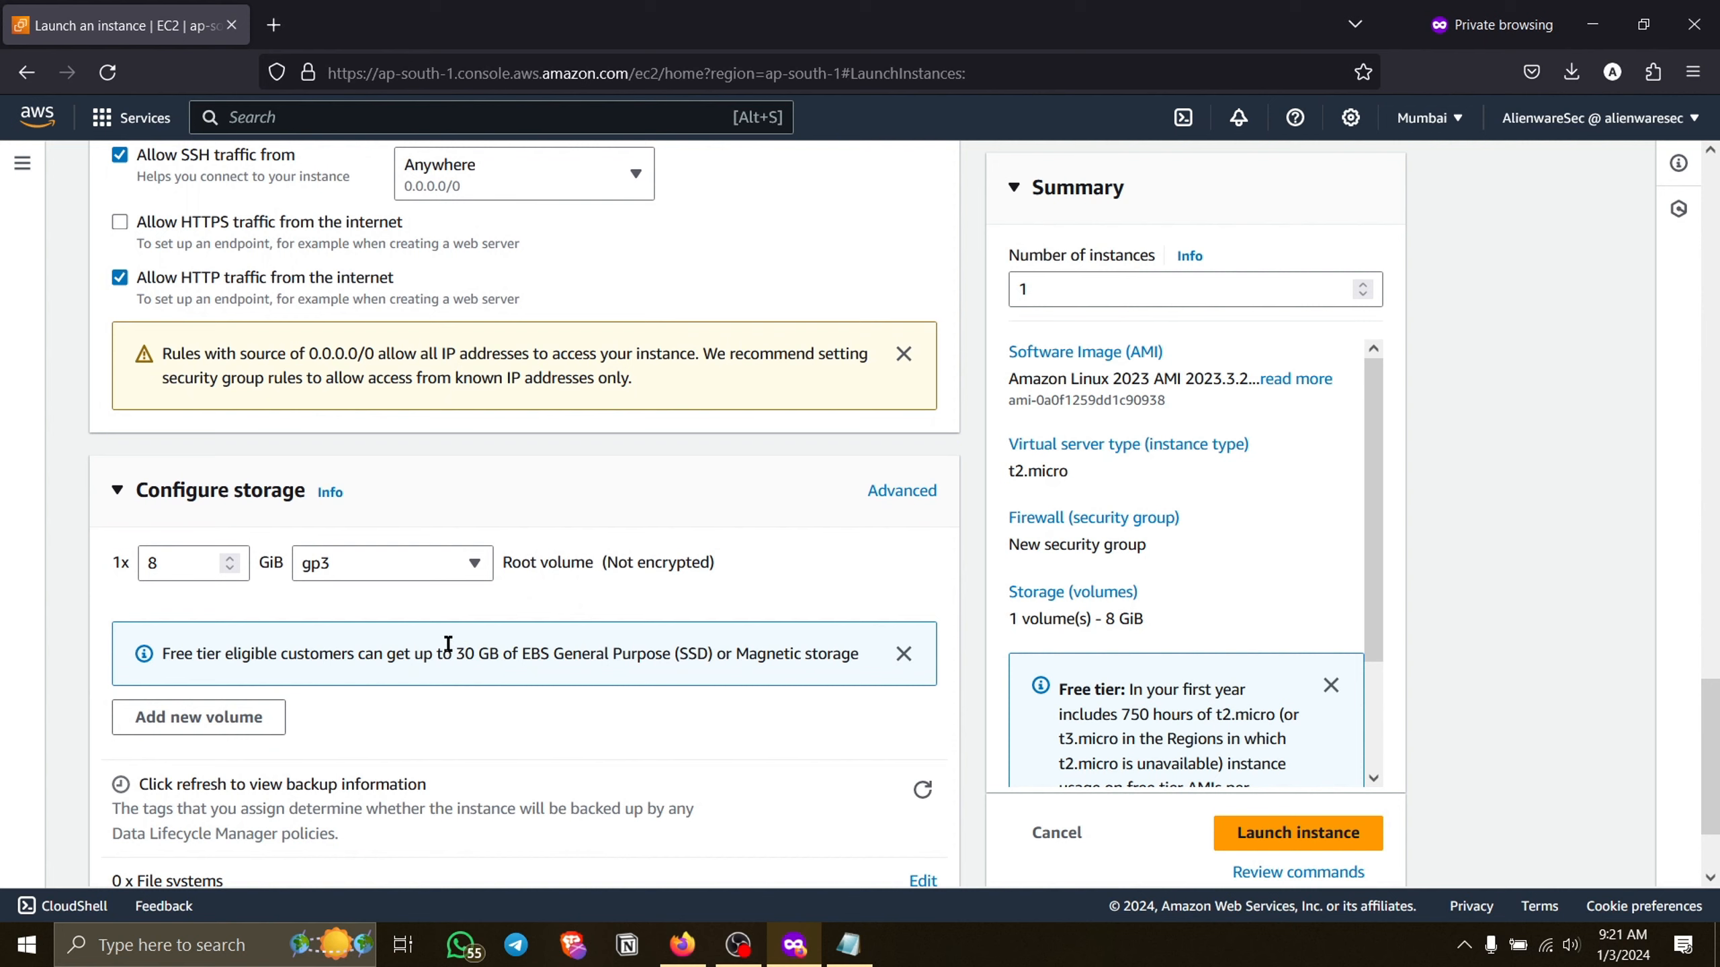
scroll(399, 359, "up", 4)
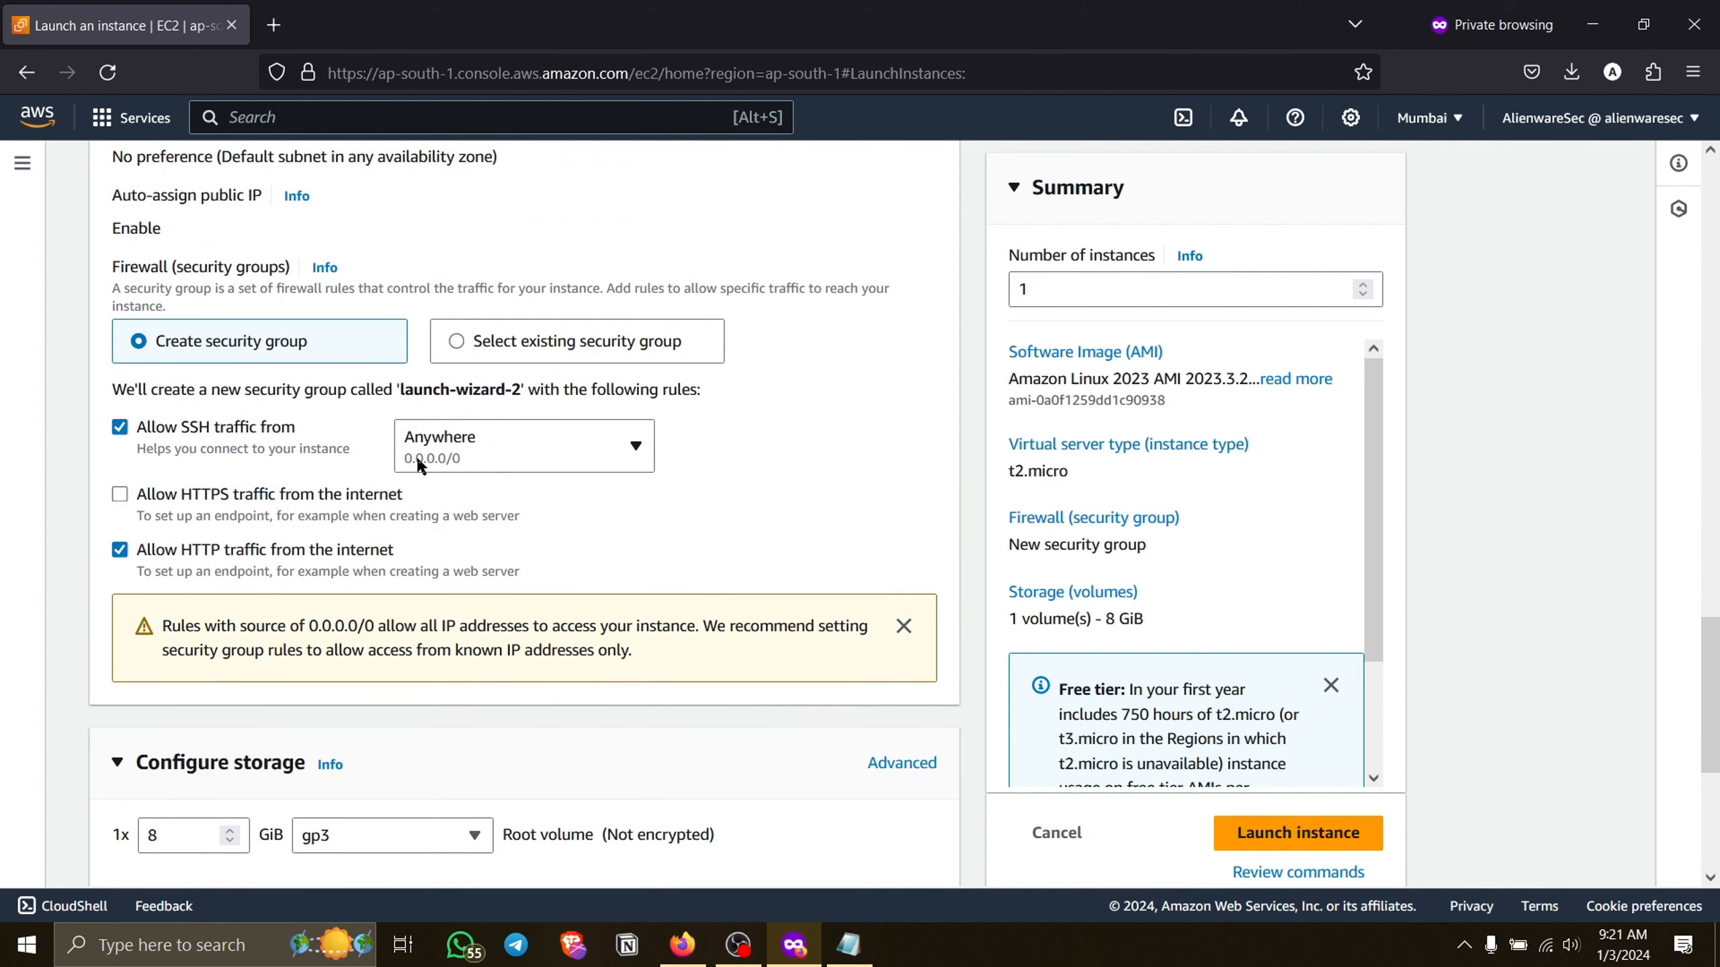
scroll(414, 460, "down", 3)
scroll(211, 557, "down", 2)
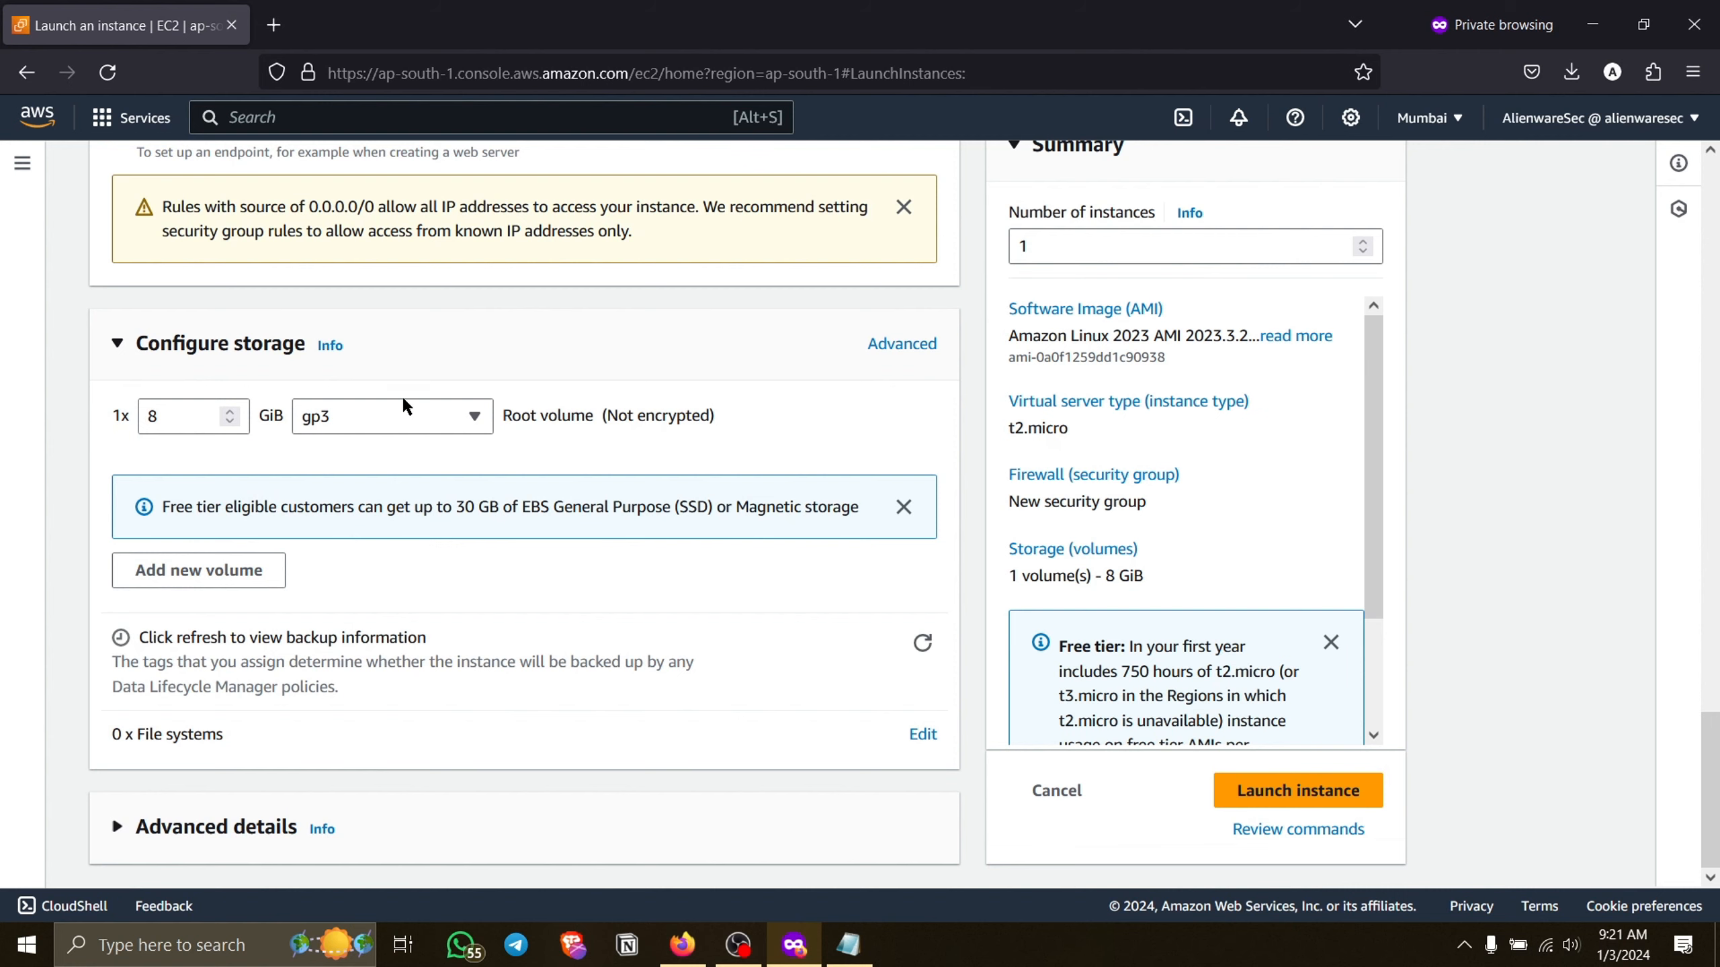
scroll(457, 447, "down", 1)
scroll(461, 456, "up", 1)
left_click(188, 343)
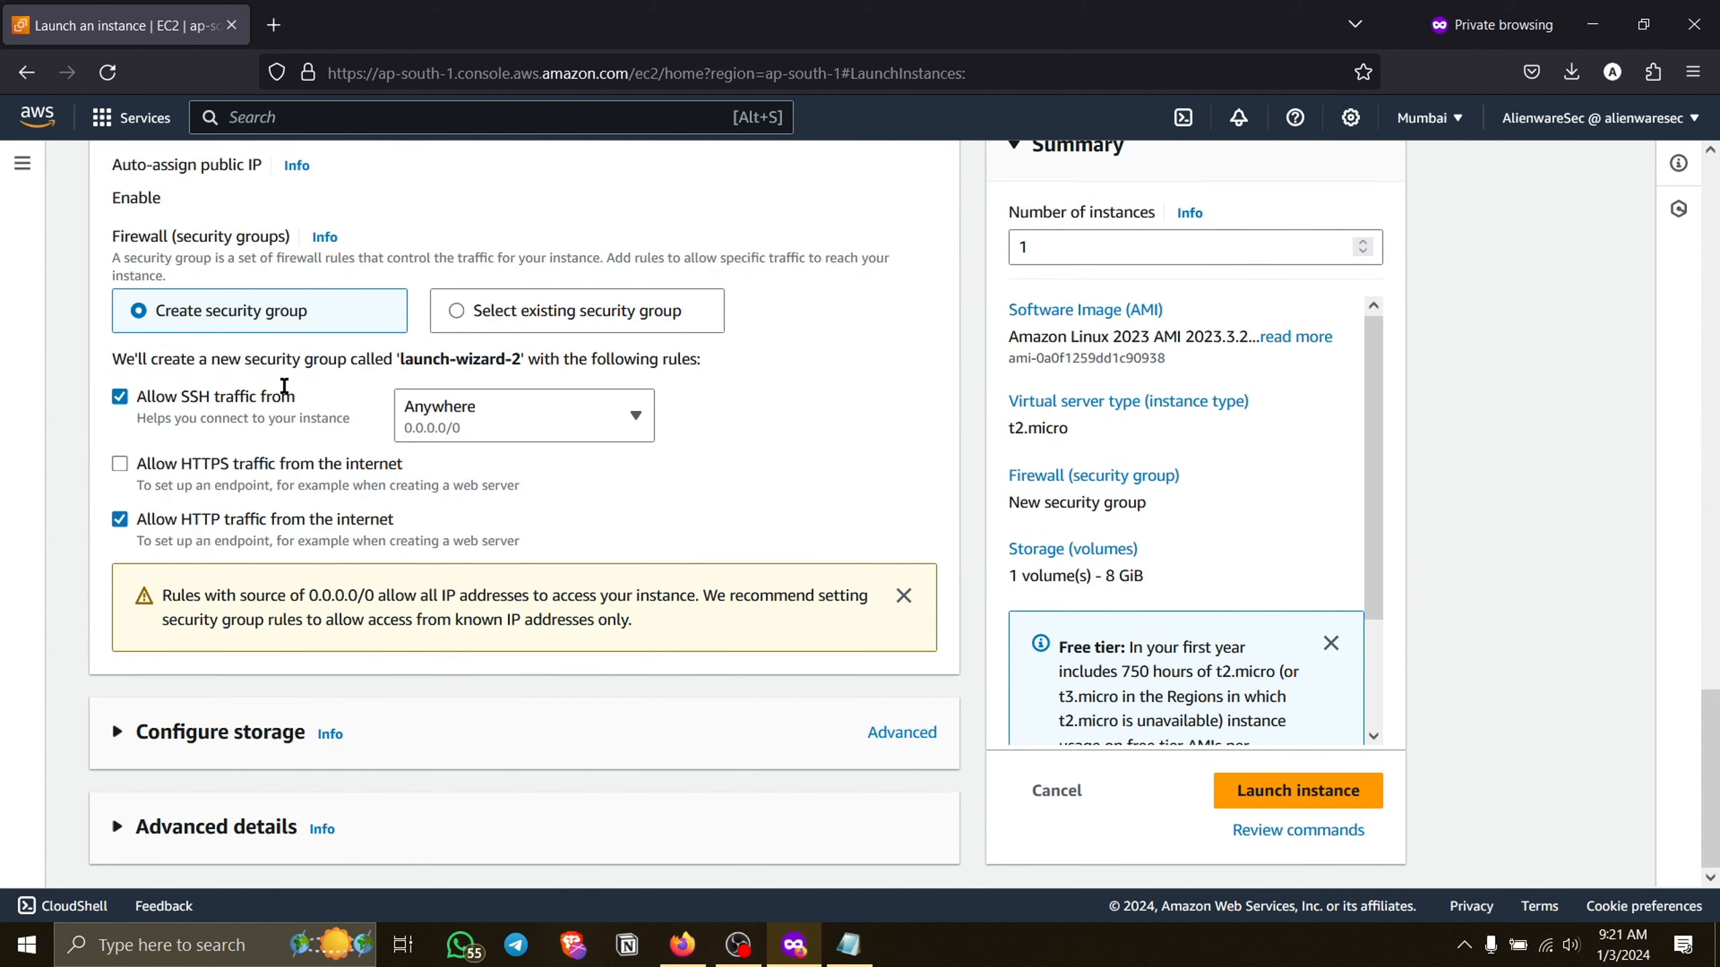
Expand the instance's advanced details and place the cursor in the optional User data field.
left_click(216, 831)
scroll(355, 724, "down", 5)
scroll(355, 724, "down", 10)
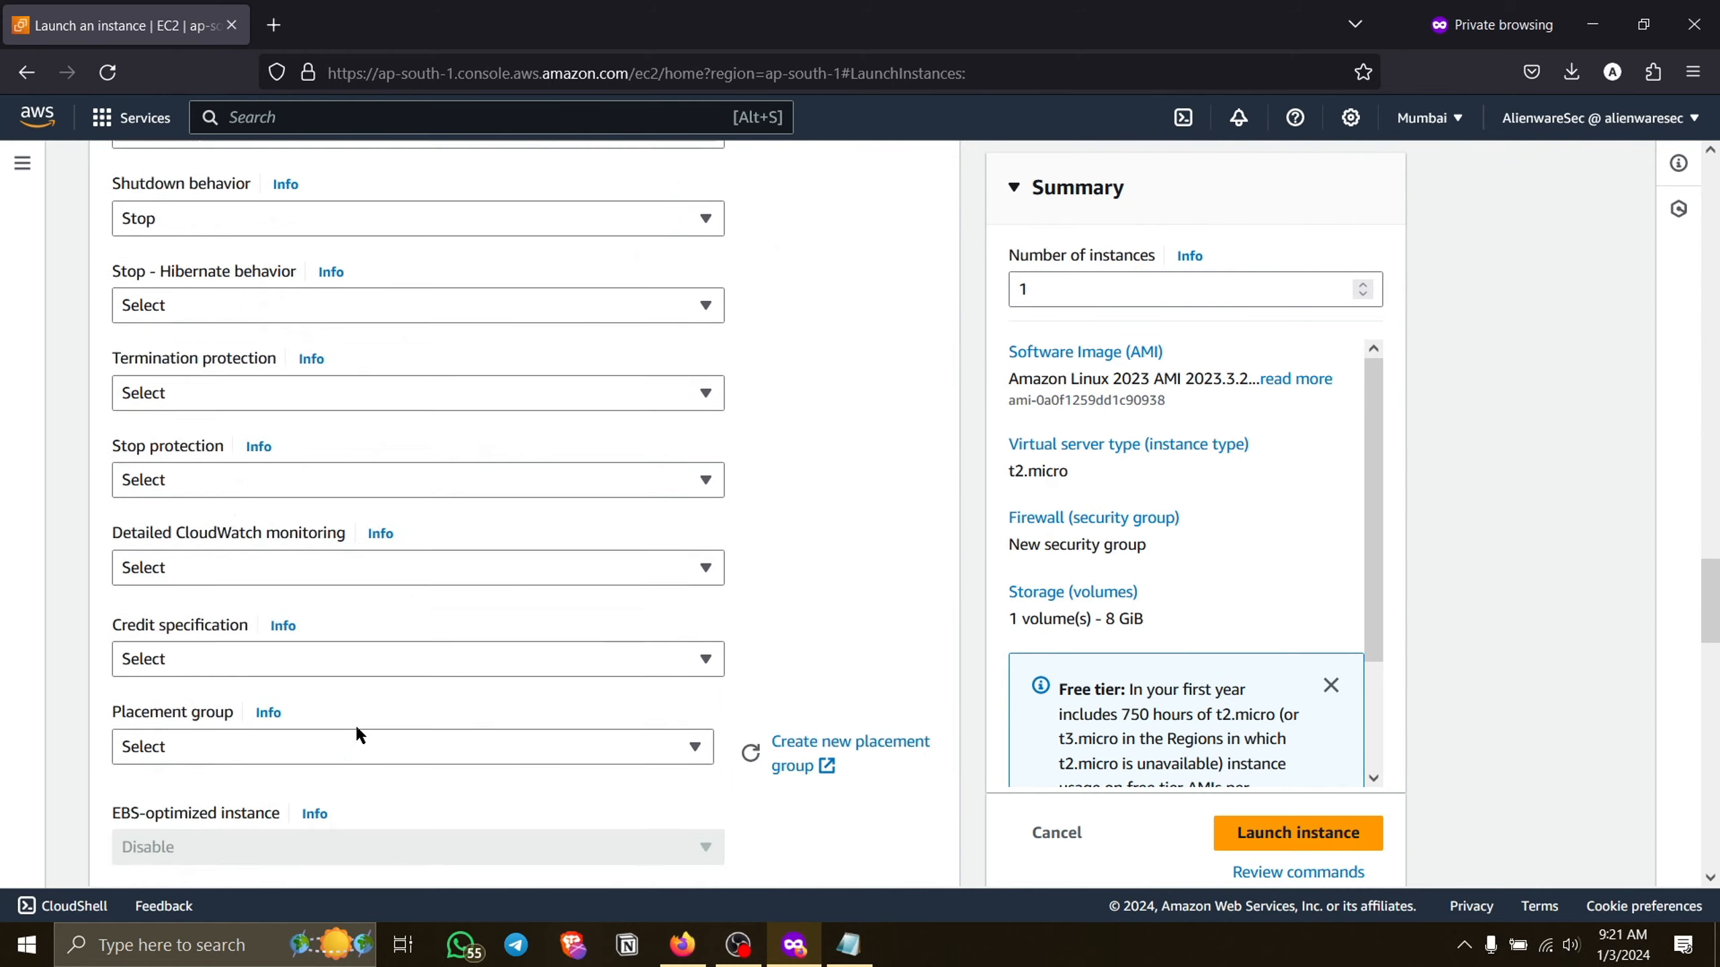
scroll(355, 724, "up", 7)
scroll(269, 507, "down", 12)
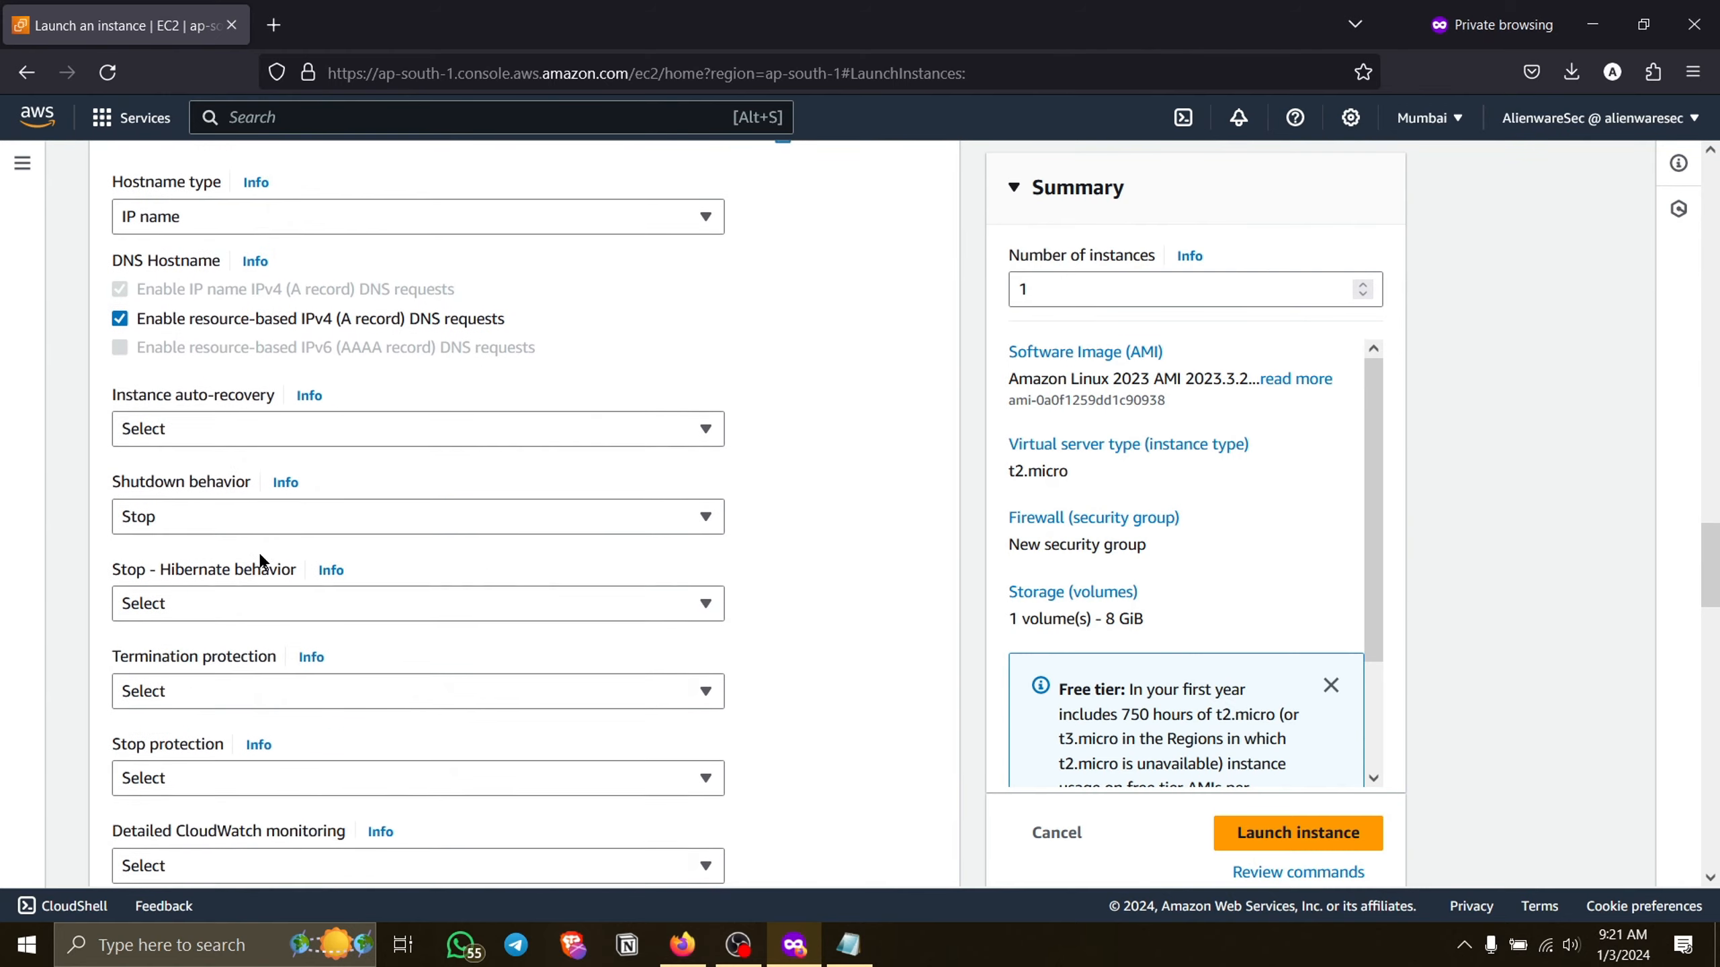
scroll(260, 561, "down", 10)
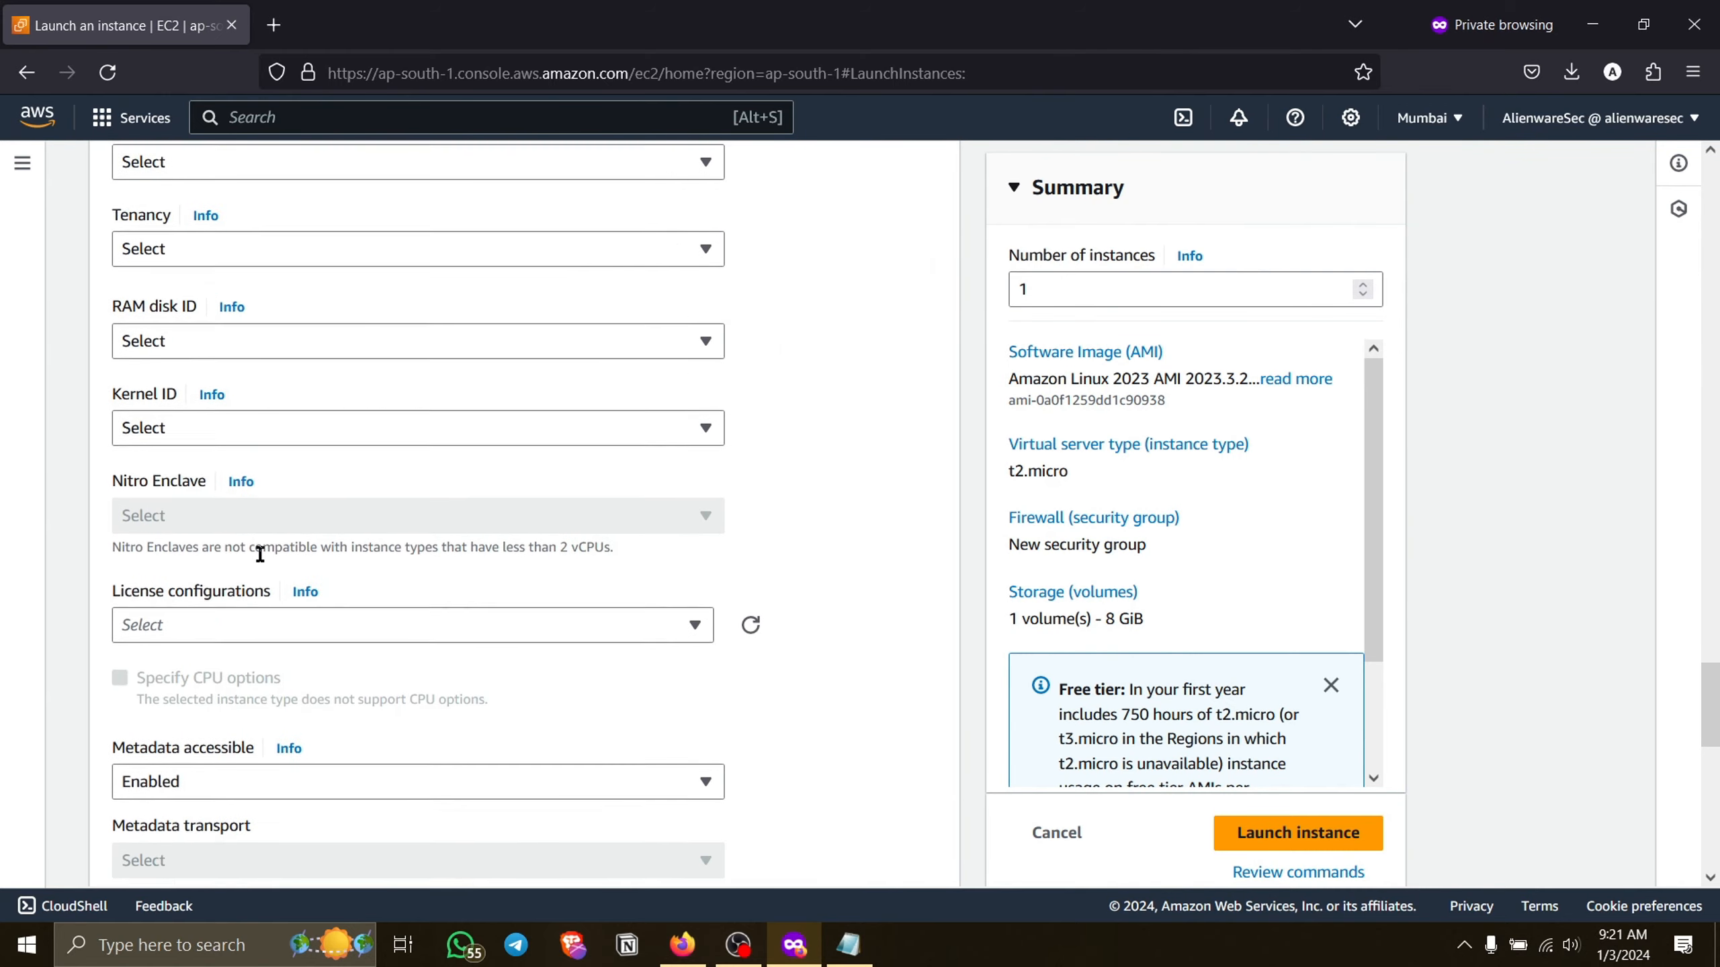
scroll(262, 561, "down", 10)
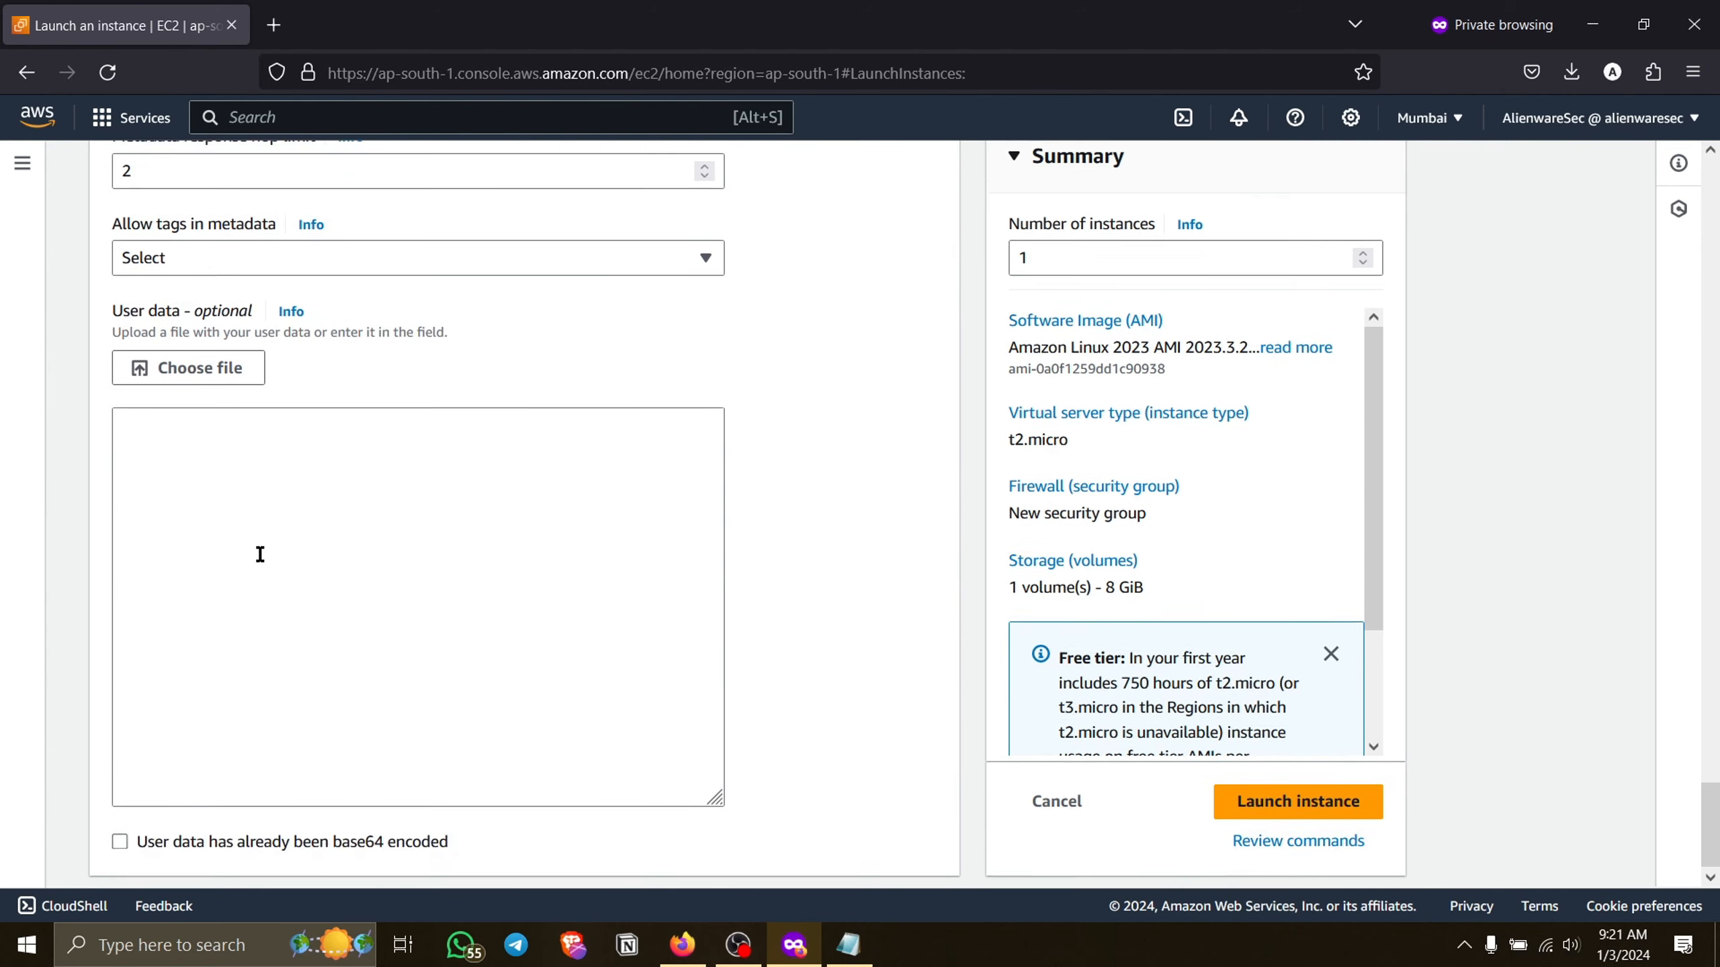
left_click(260, 554)
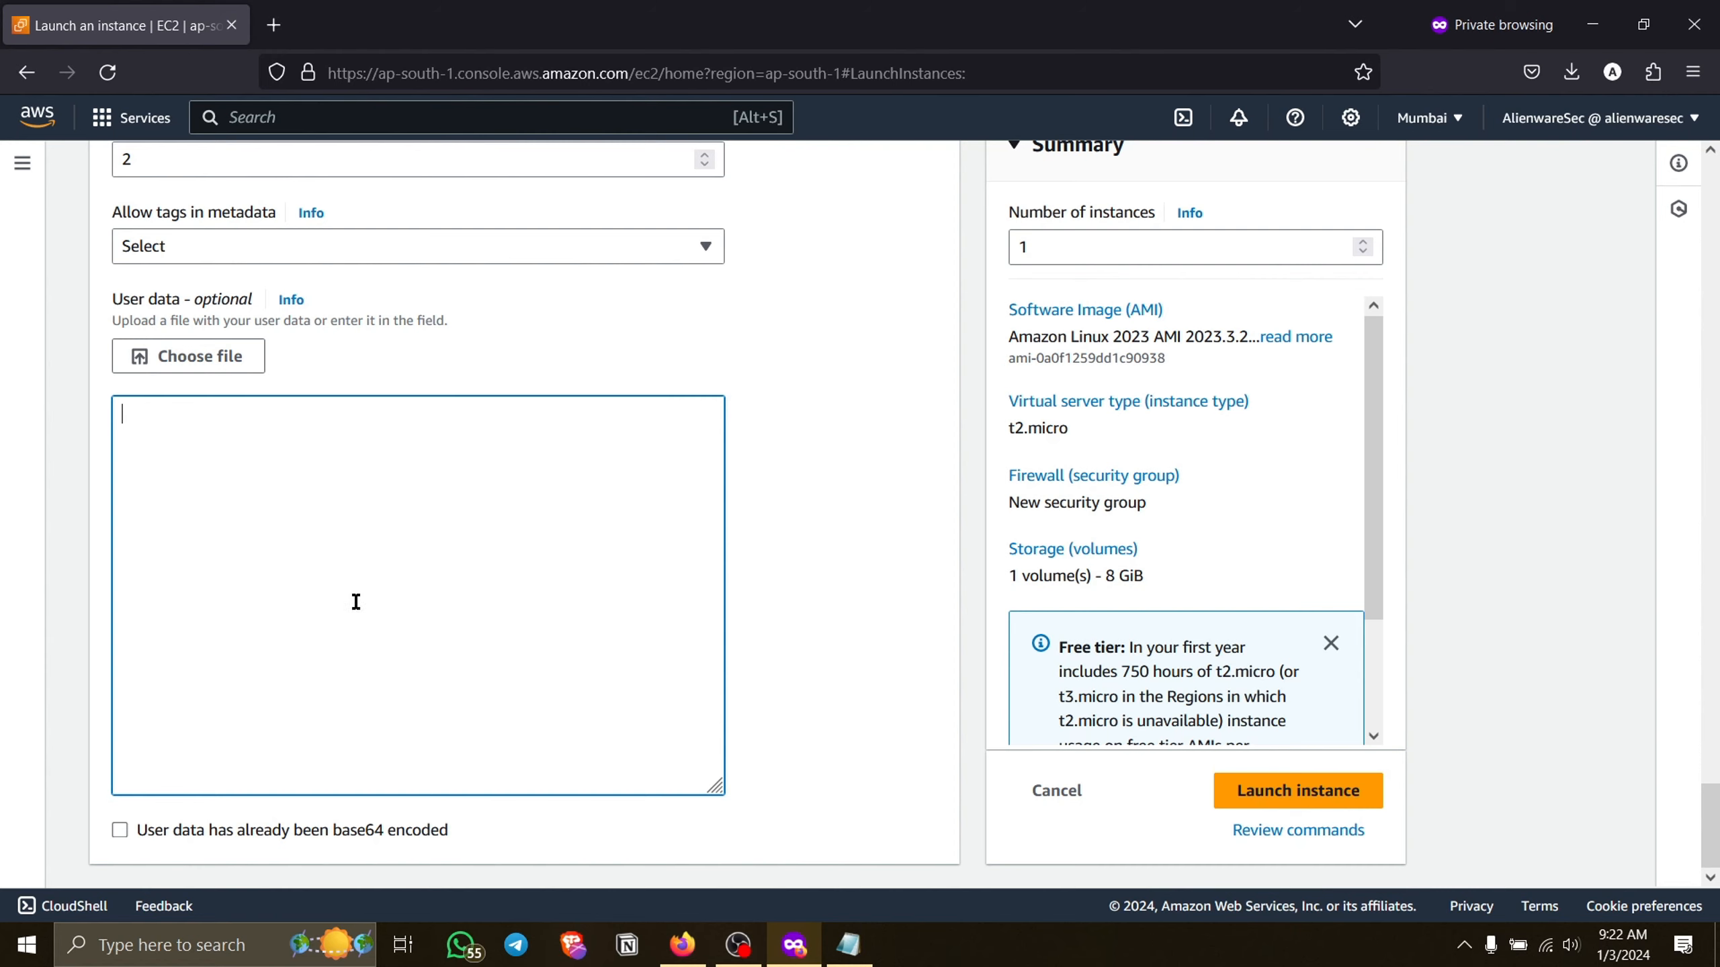
Switch to Notepad and correct the output path in the cmd script's echo line to /var/www/html/index.html.
left_click(848, 944)
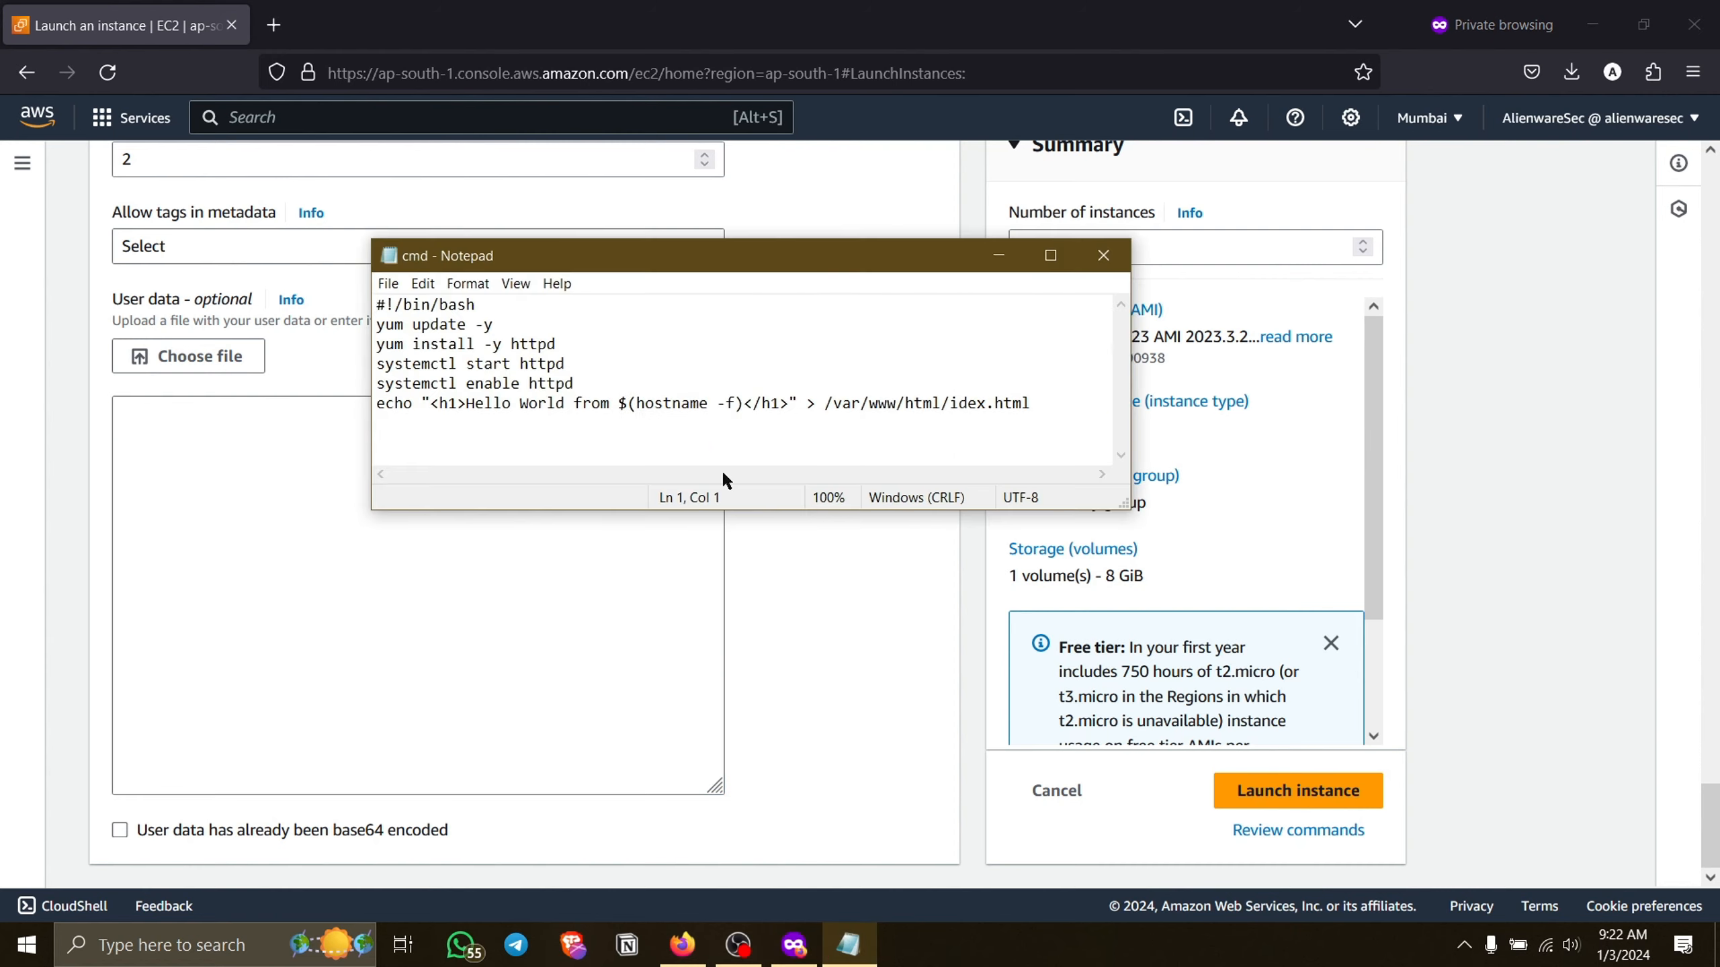
left_click(1049, 414)
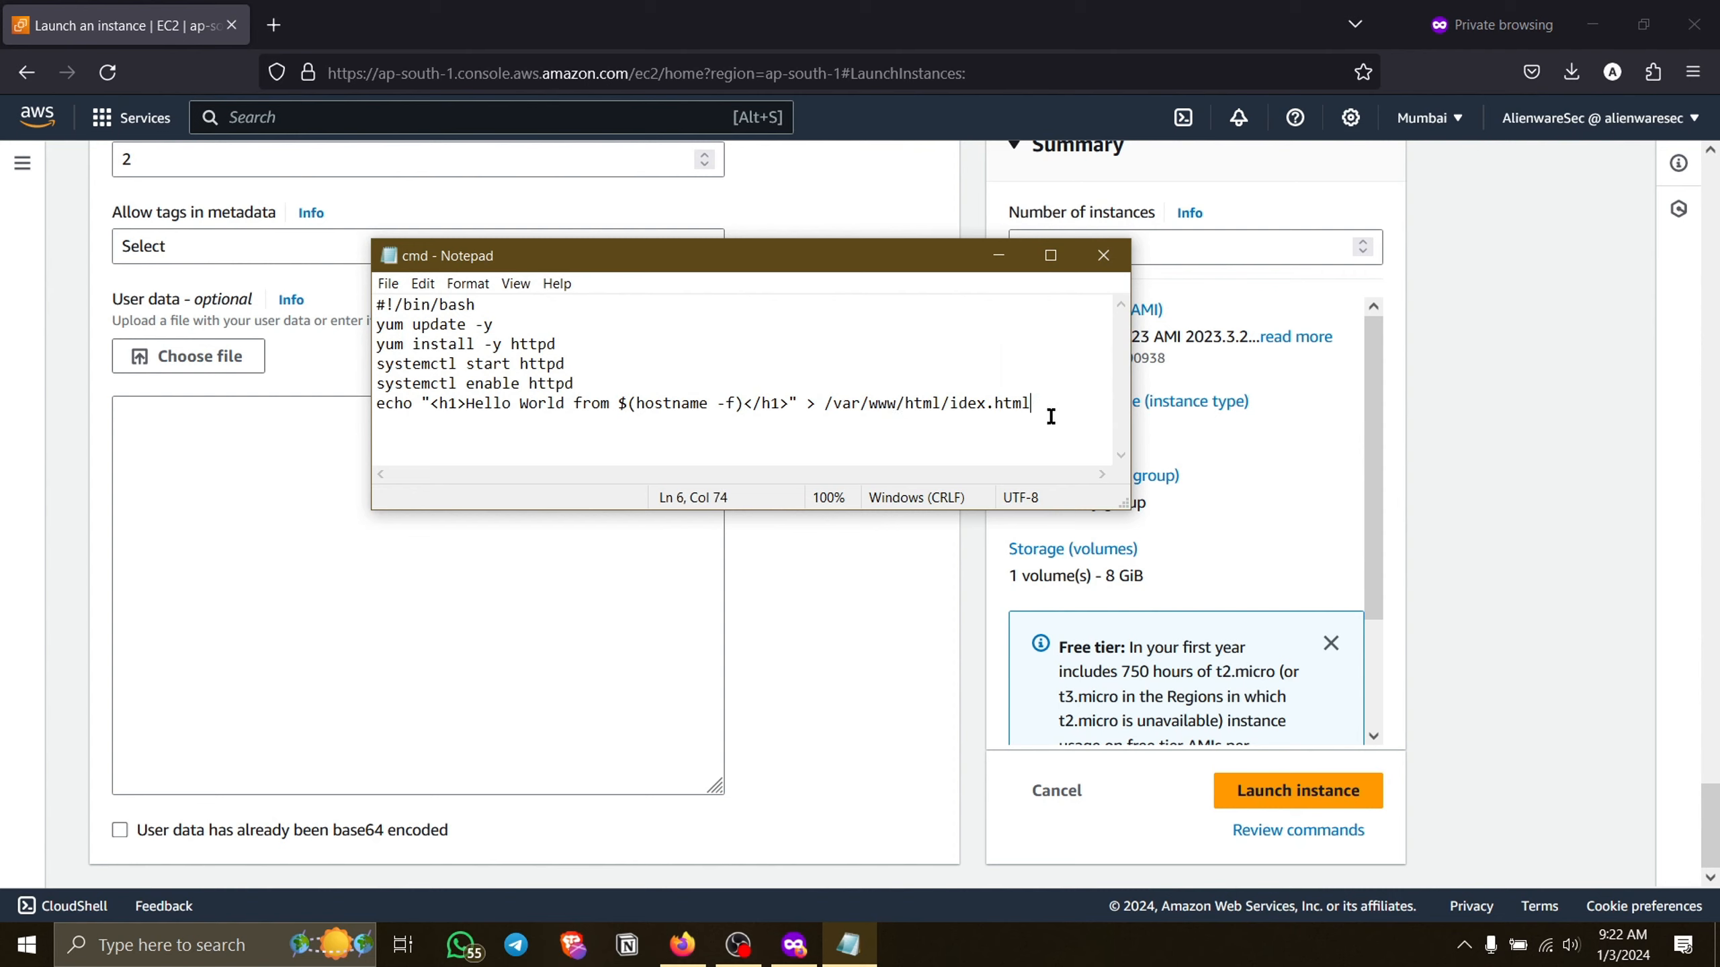
left_click(958, 401)
type("n")
Copy the entire httpd setup script from Notepad and paste it into the instance's User data field.
key("ctrl+a")
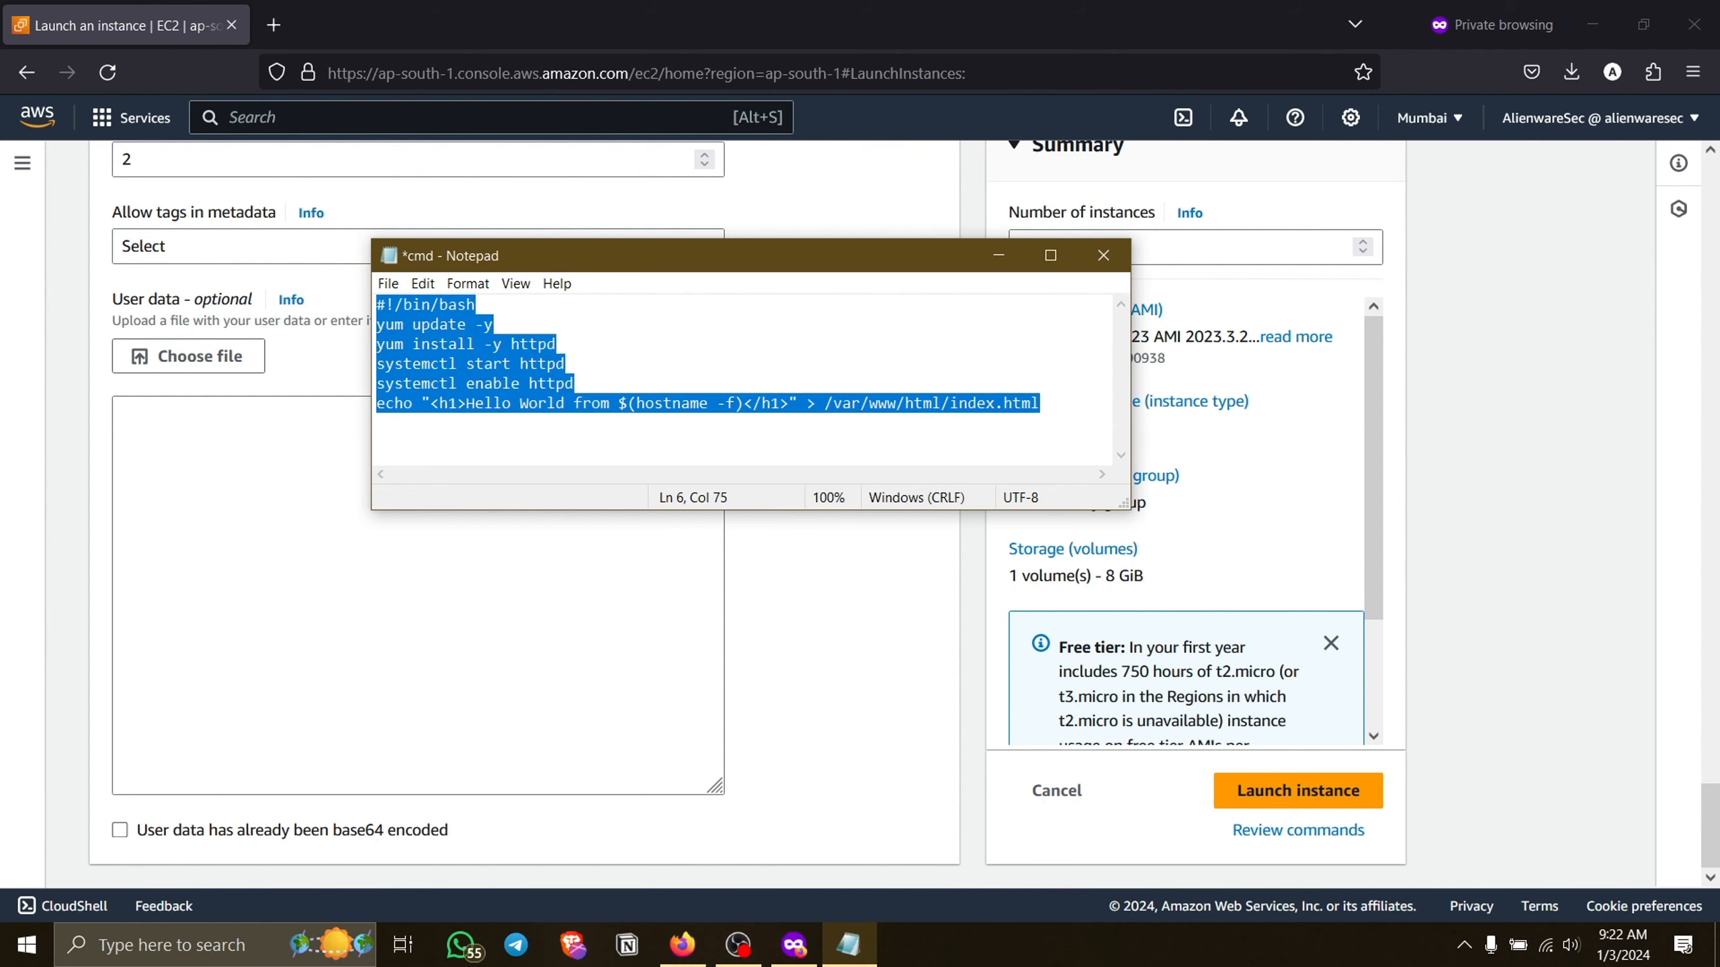
left_click(387, 337)
left_click_drag(383, 326, 1101, 426)
left_click(1052, 404)
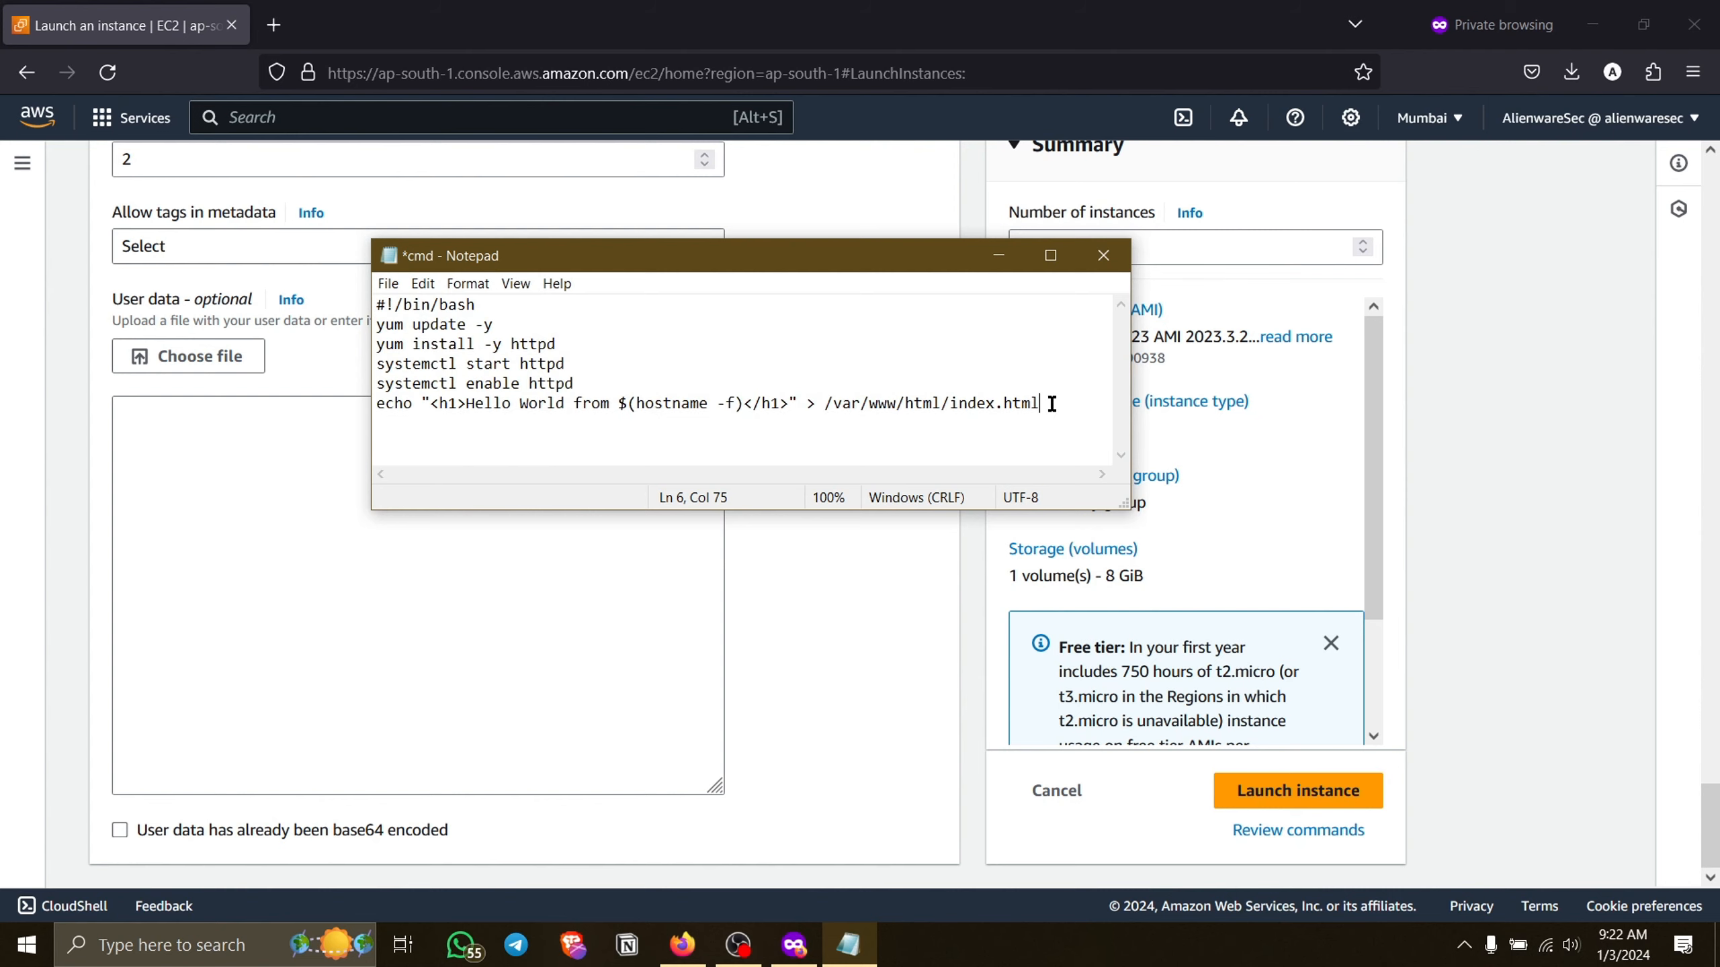
left_click(956, 335)
key("ctrl+a")
key("ctrl+c")
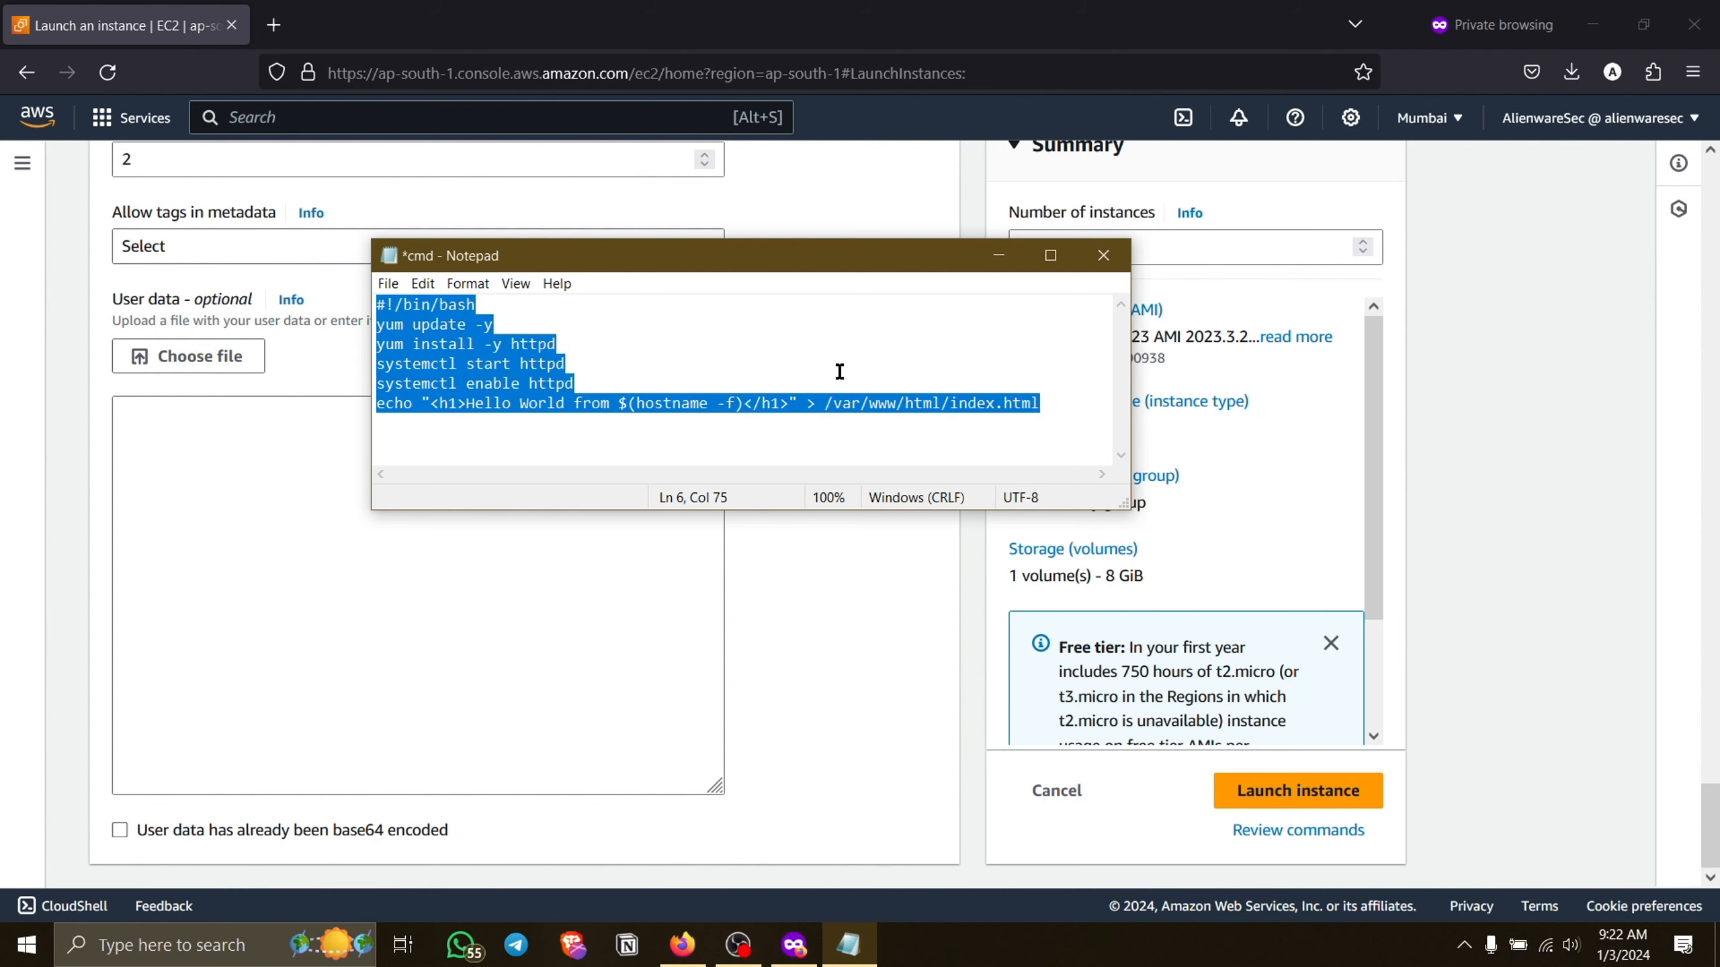
left_click(998, 255)
left_click(402, 488)
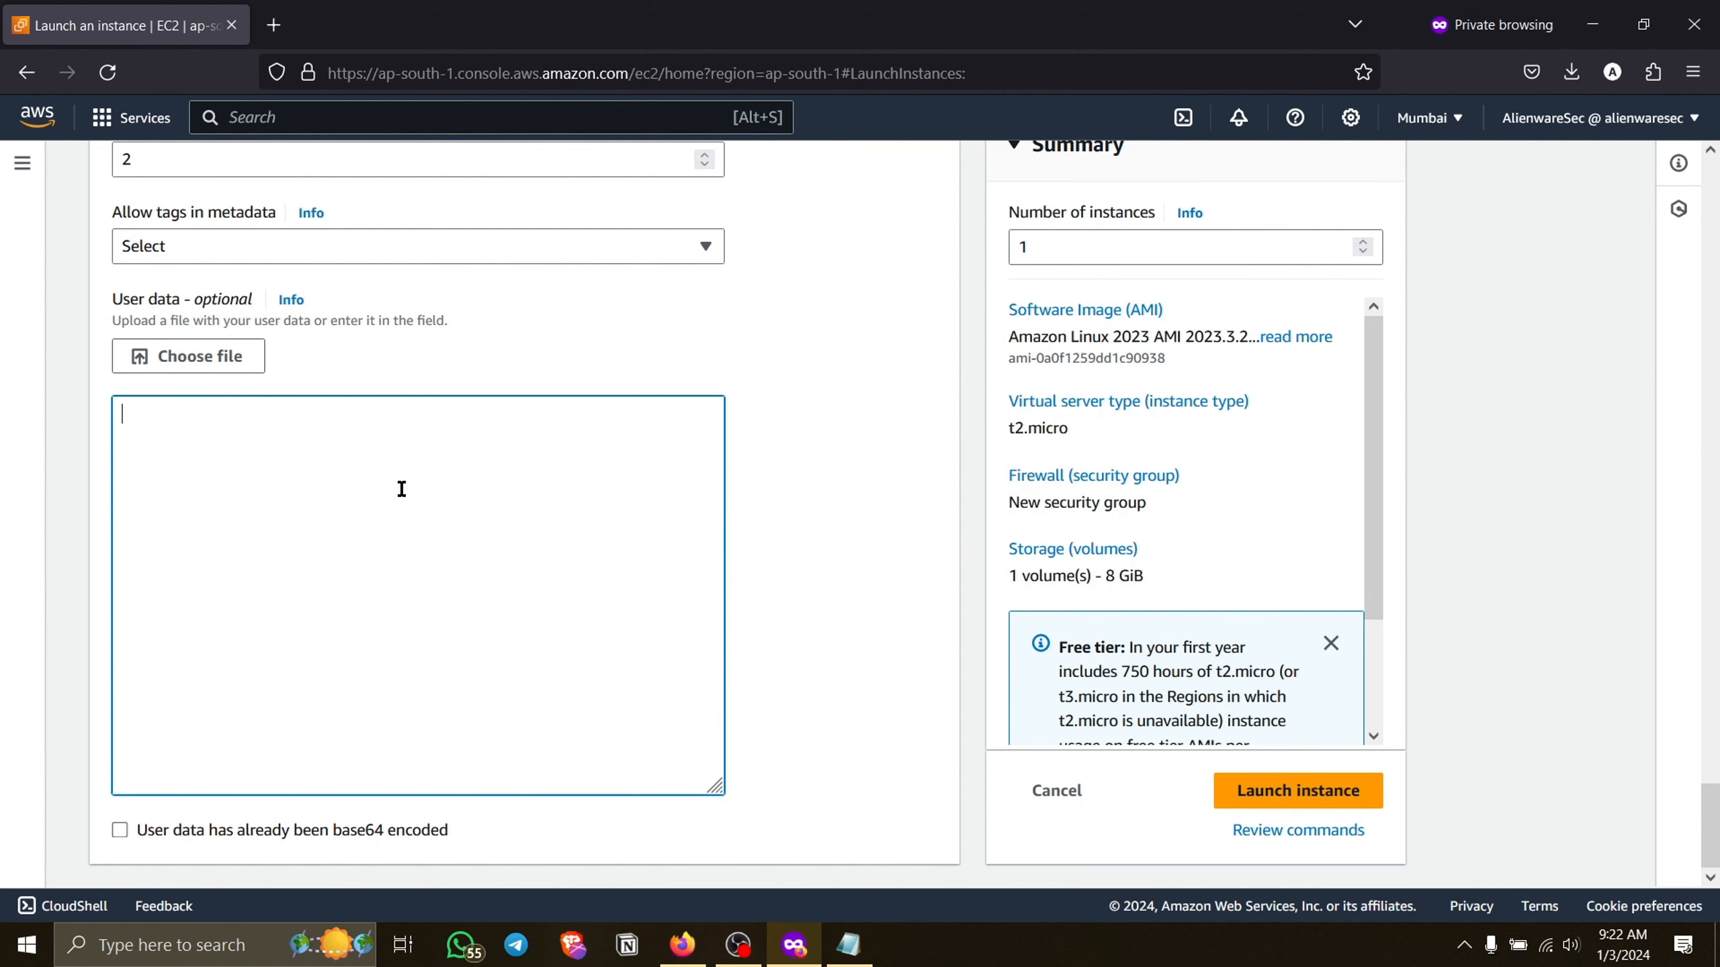
key("ctrl+v")
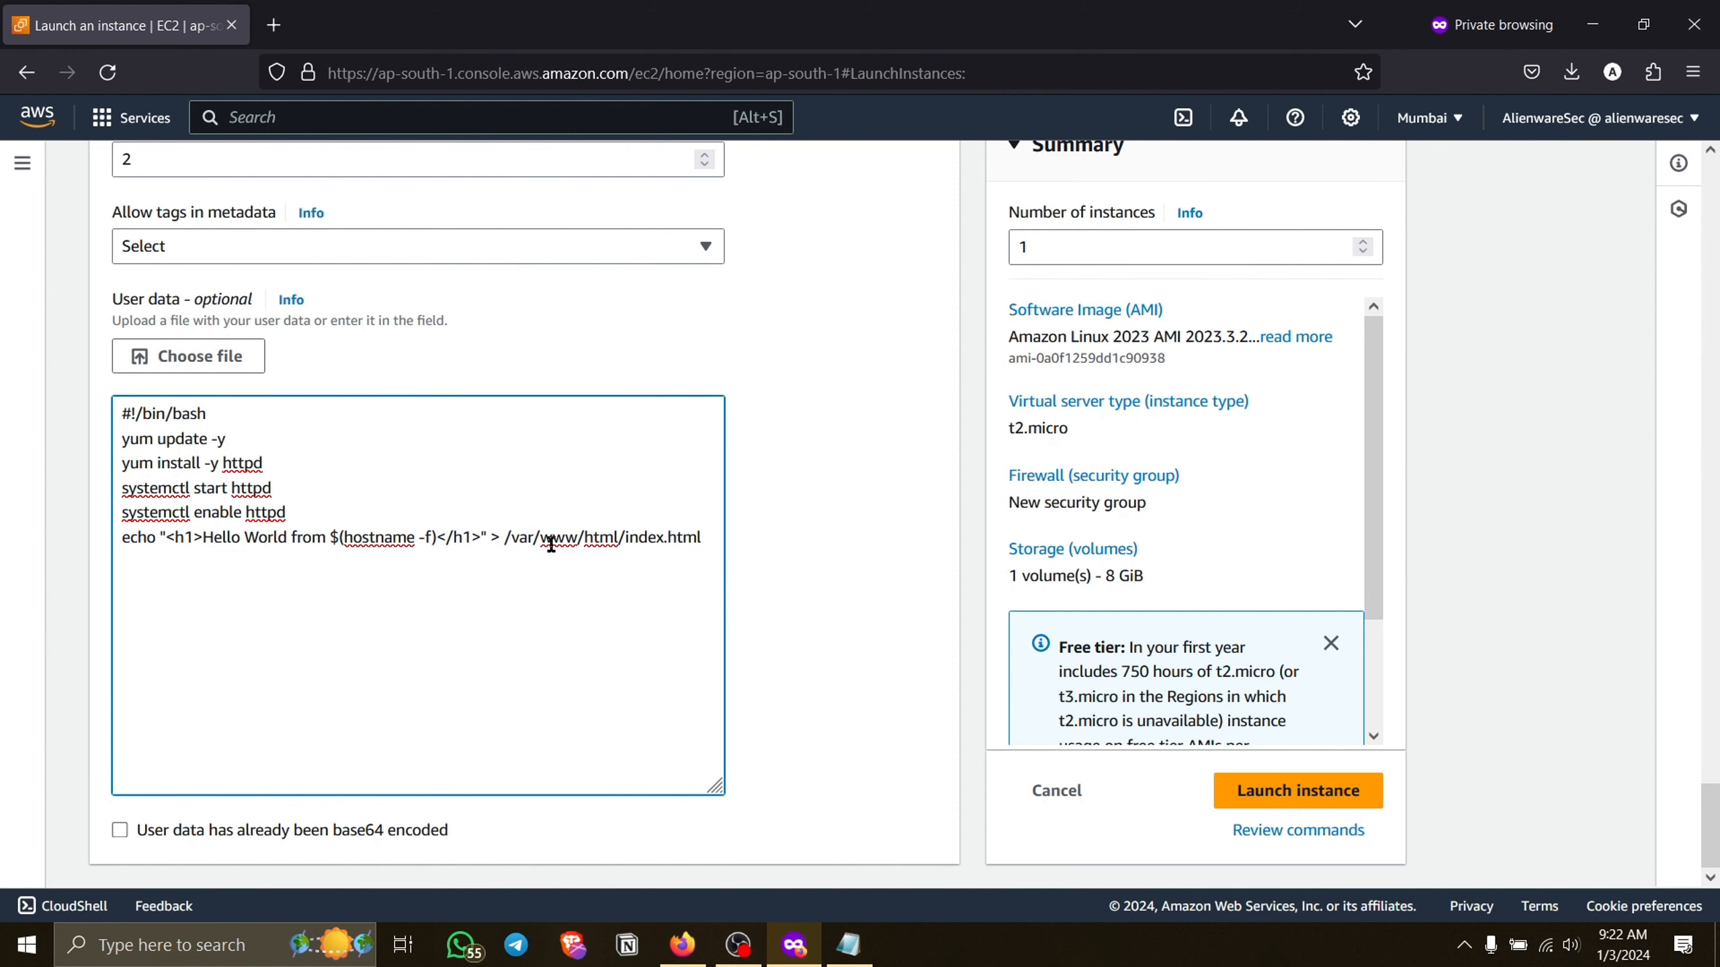
Review the pasted User data script and the launch summary with its free tier terms.
left_click_drag(702, 538, 102, 415)
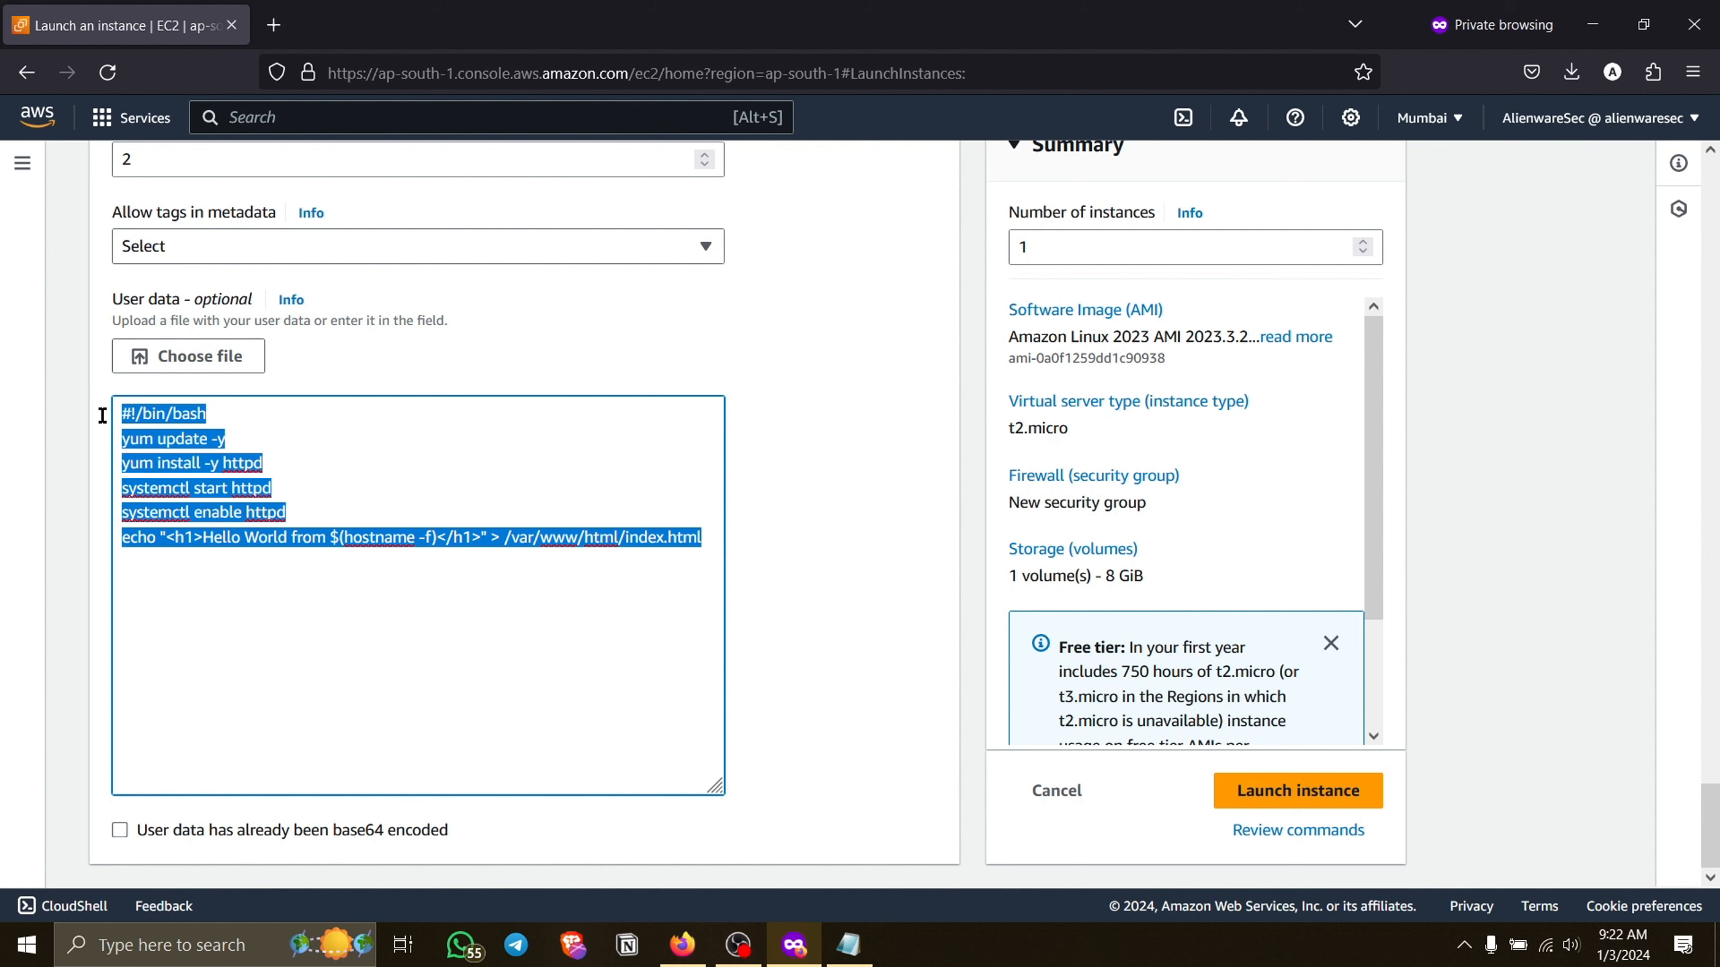
left_click(410, 579)
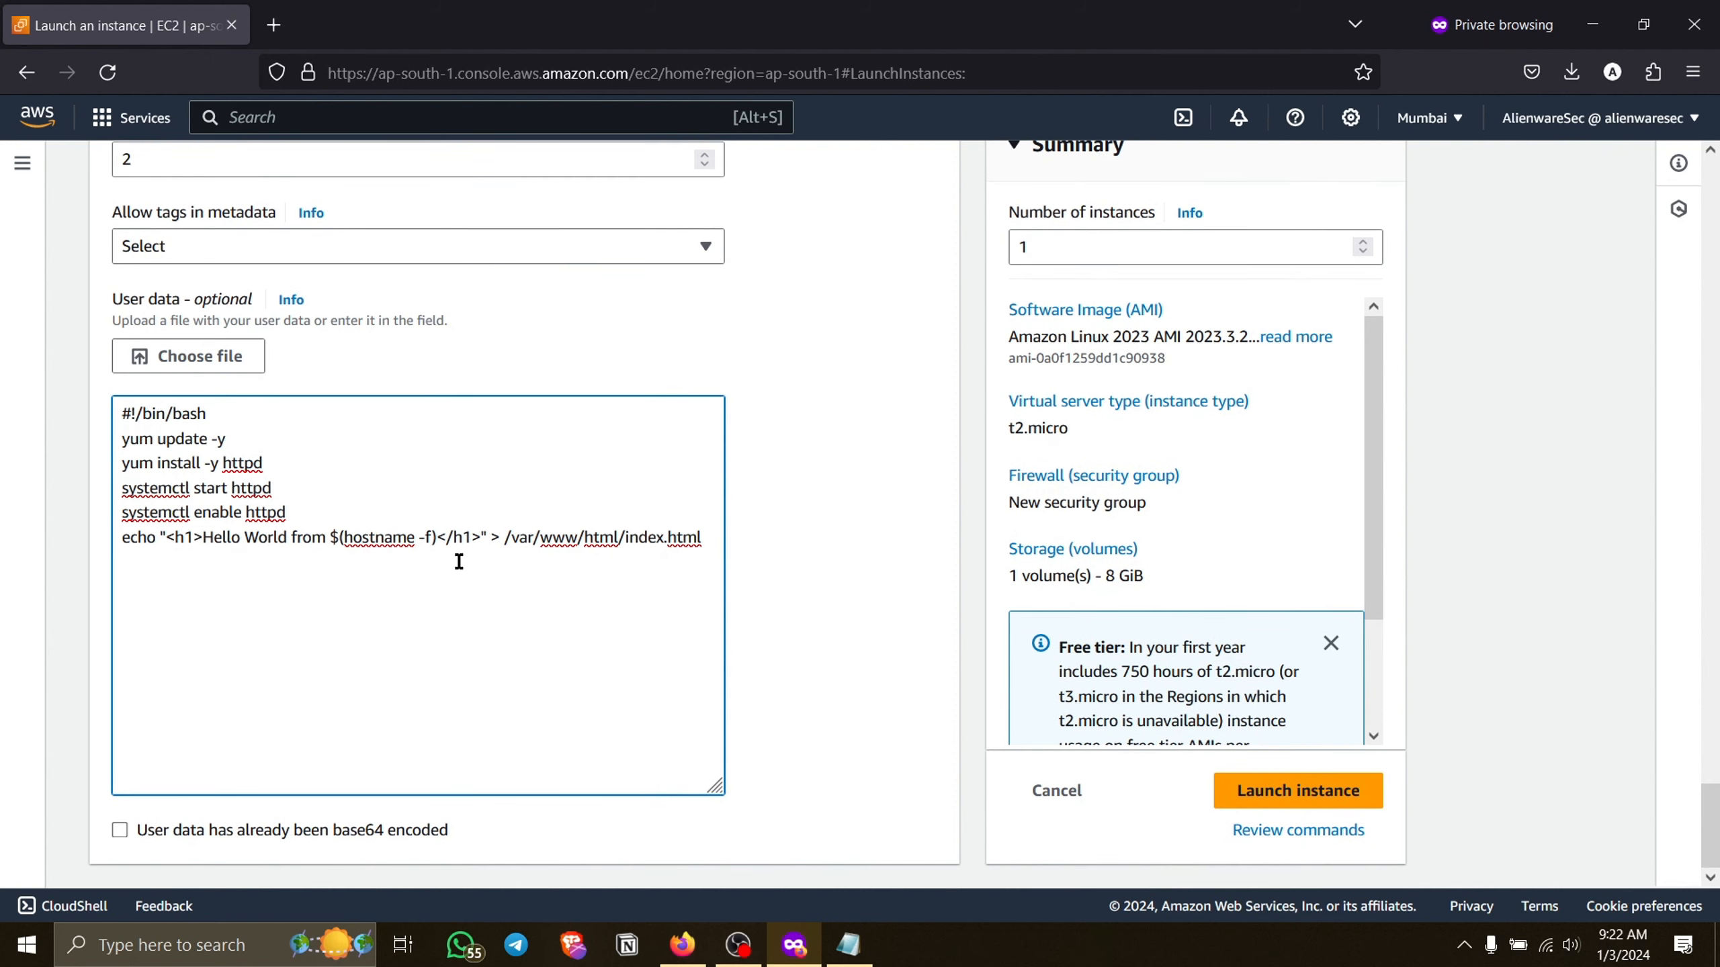
left_click_drag(352, 537, 276, 451)
left_click(251, 435)
scroll(554, 486, "up", 15)
scroll(554, 487, "down", 15)
scroll(1154, 472, "down", 3)
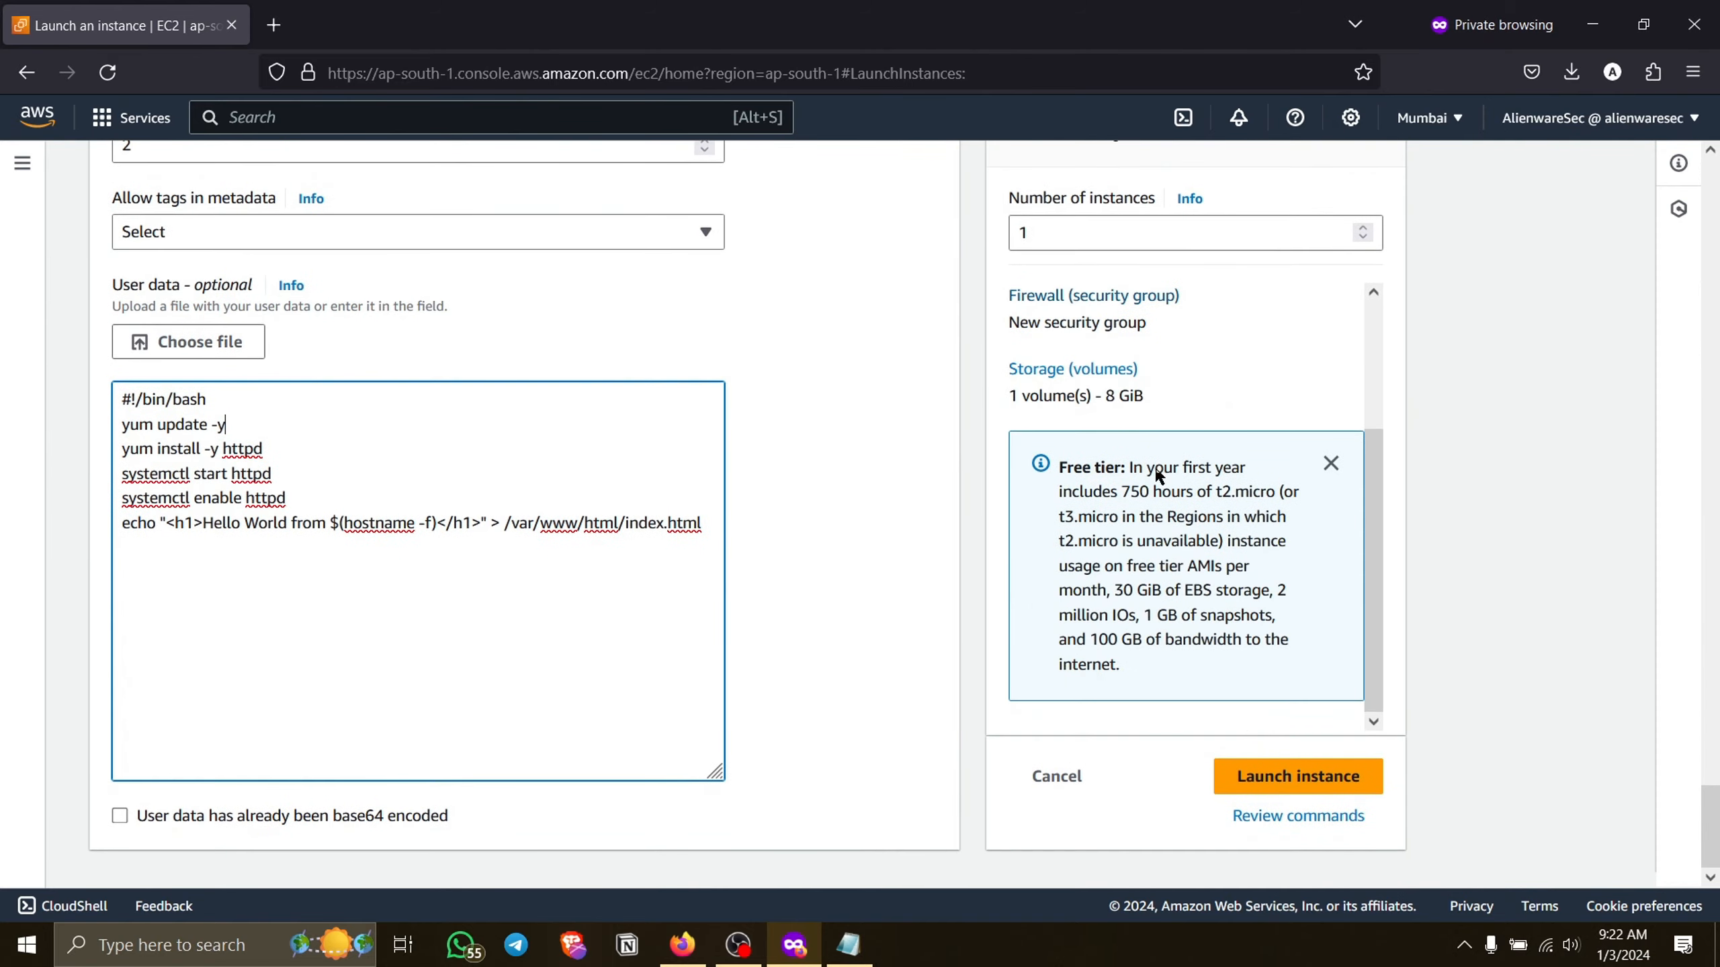
Dismiss the free tier notice, launch the configured instance and return to the list of EC2 instances.
left_click(1331, 509)
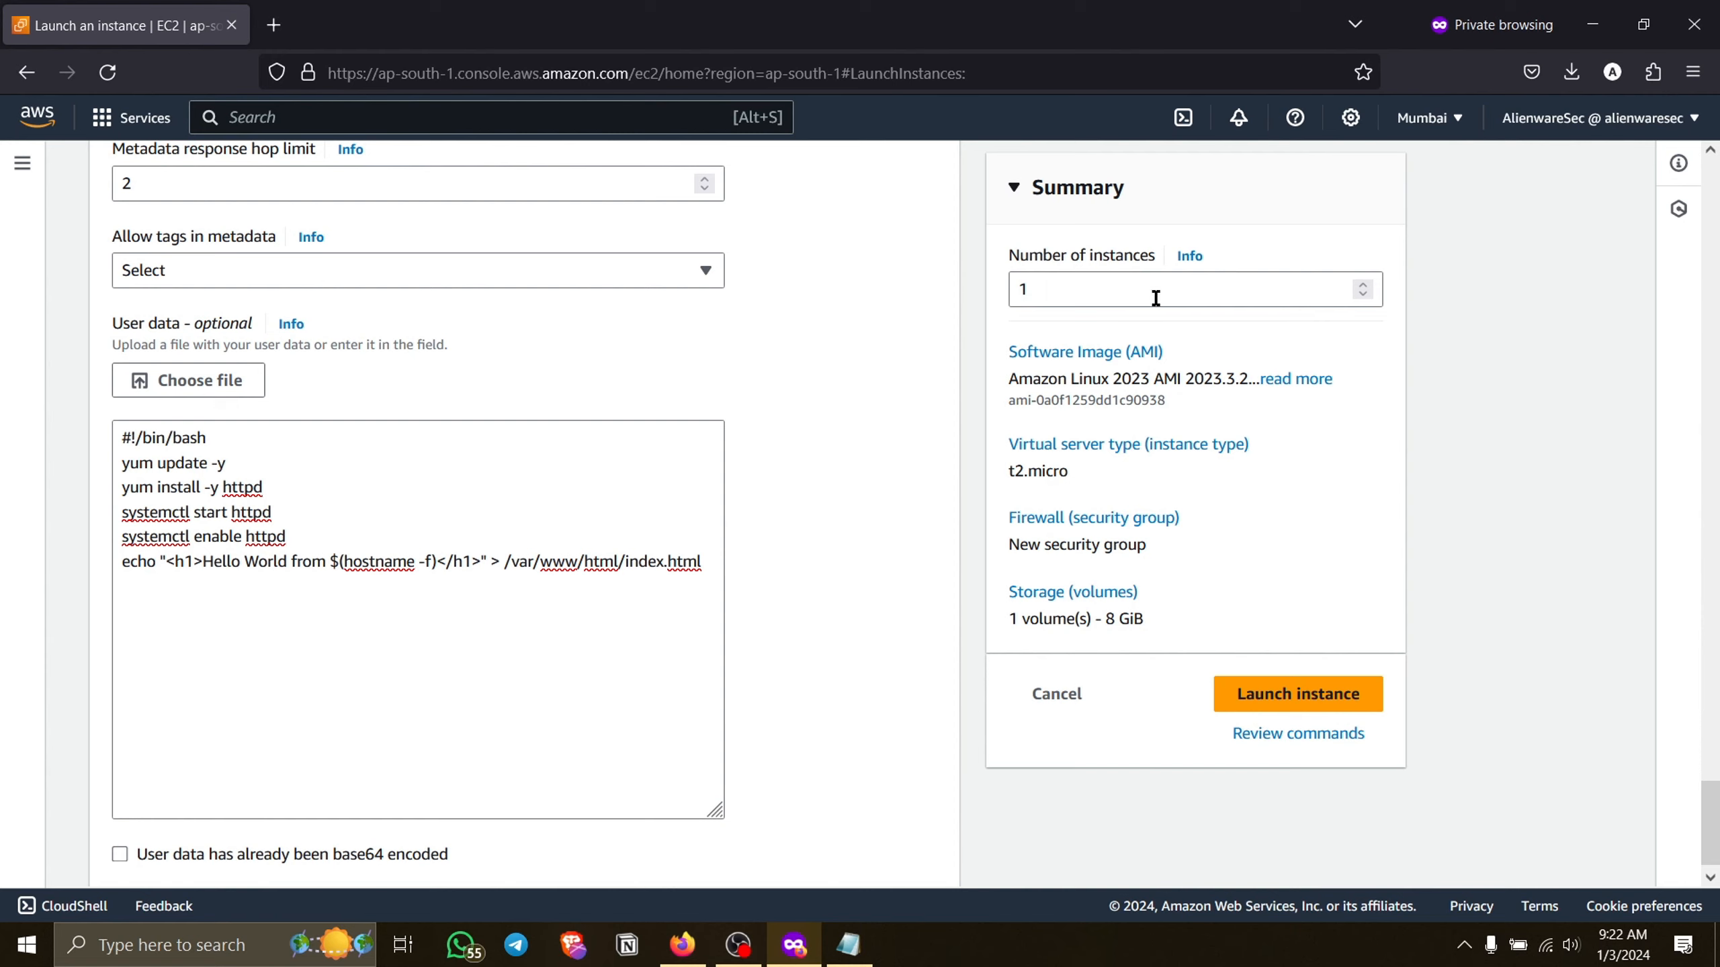
left_click(1190, 298)
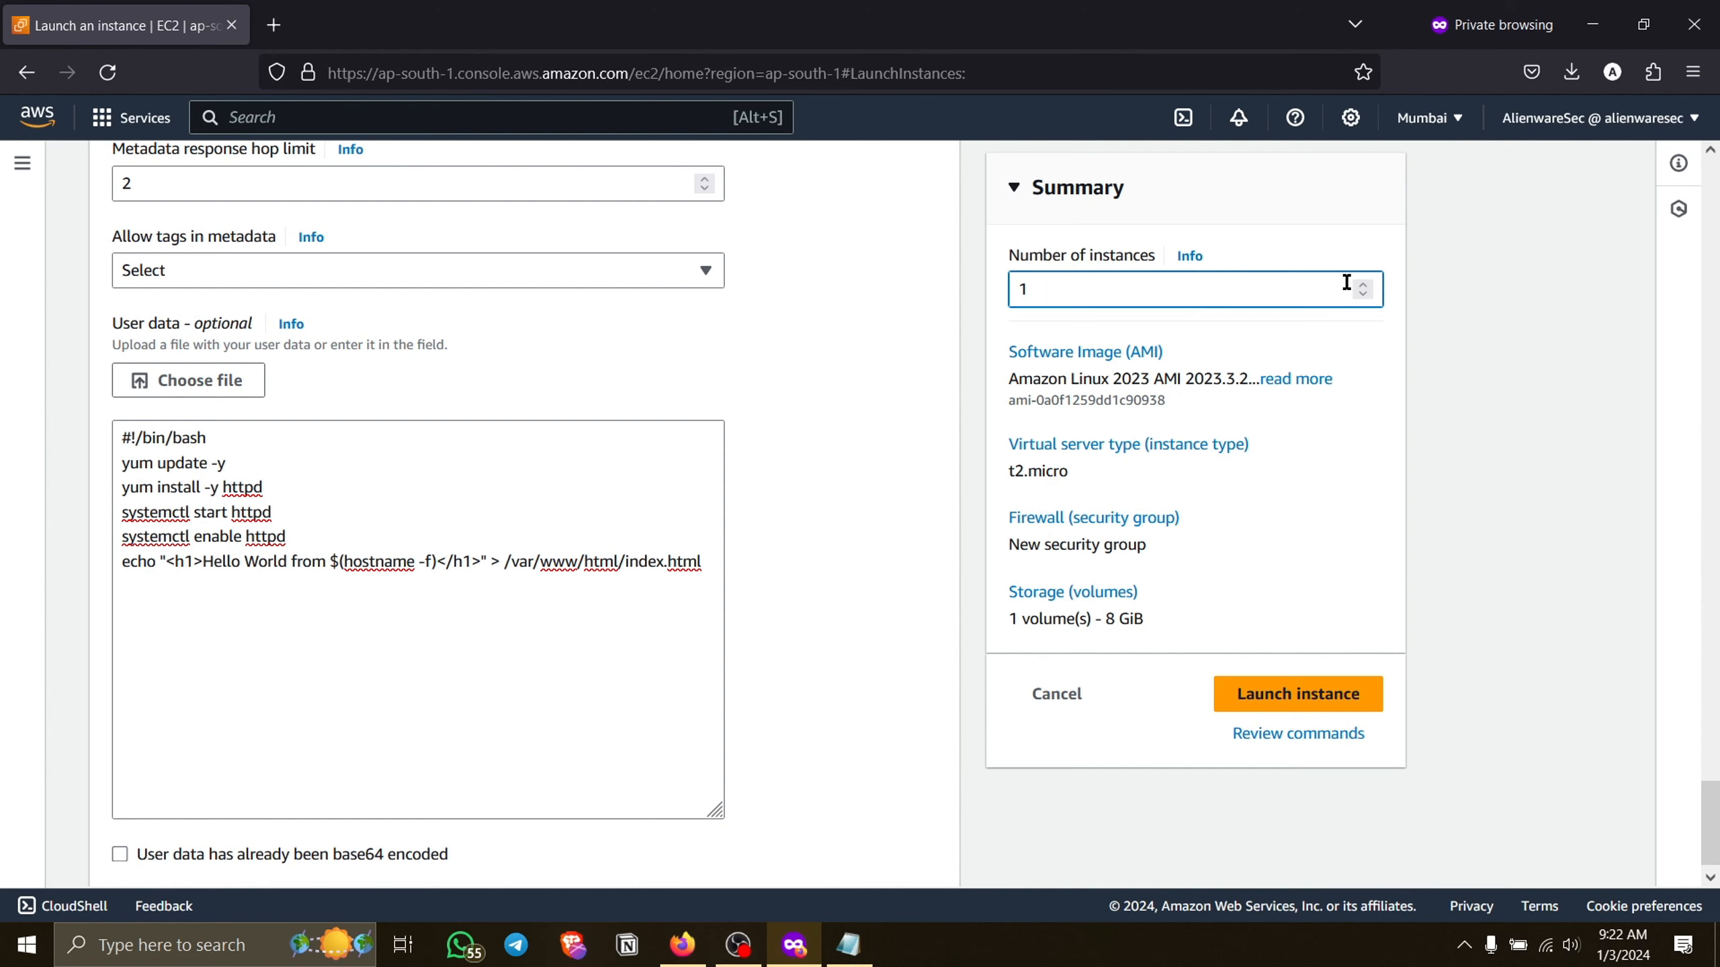
left_click(1286, 699)
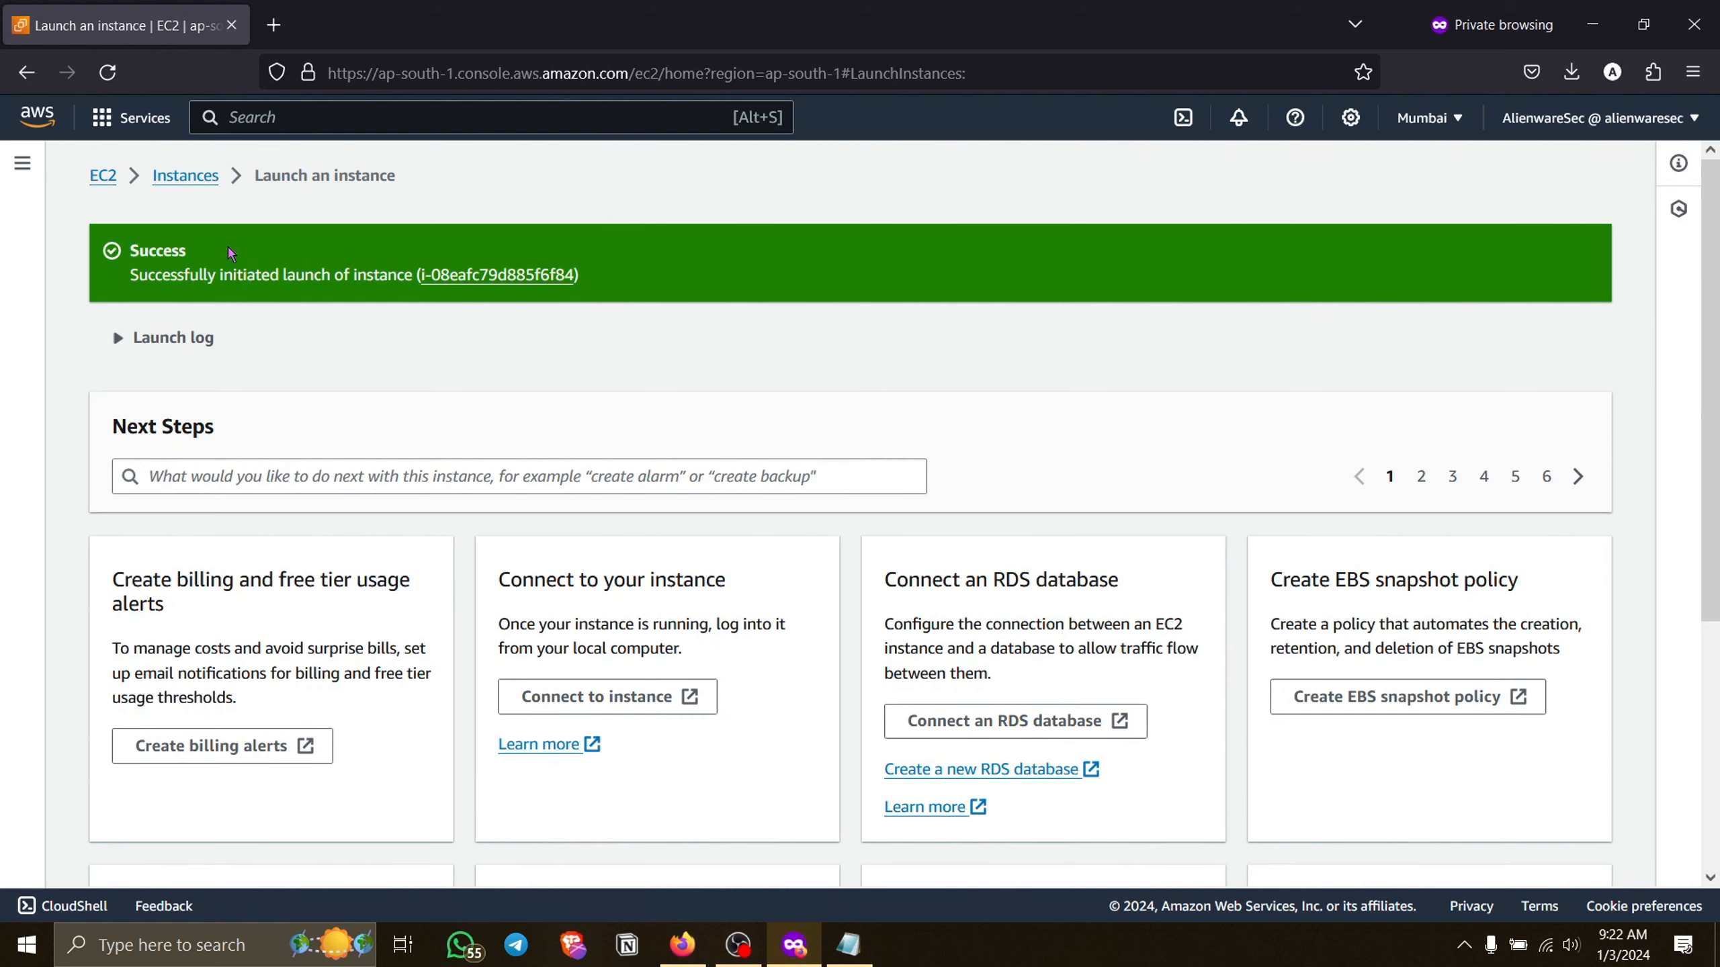
left_click_drag(230, 253, 177, 252)
left_click(188, 176)
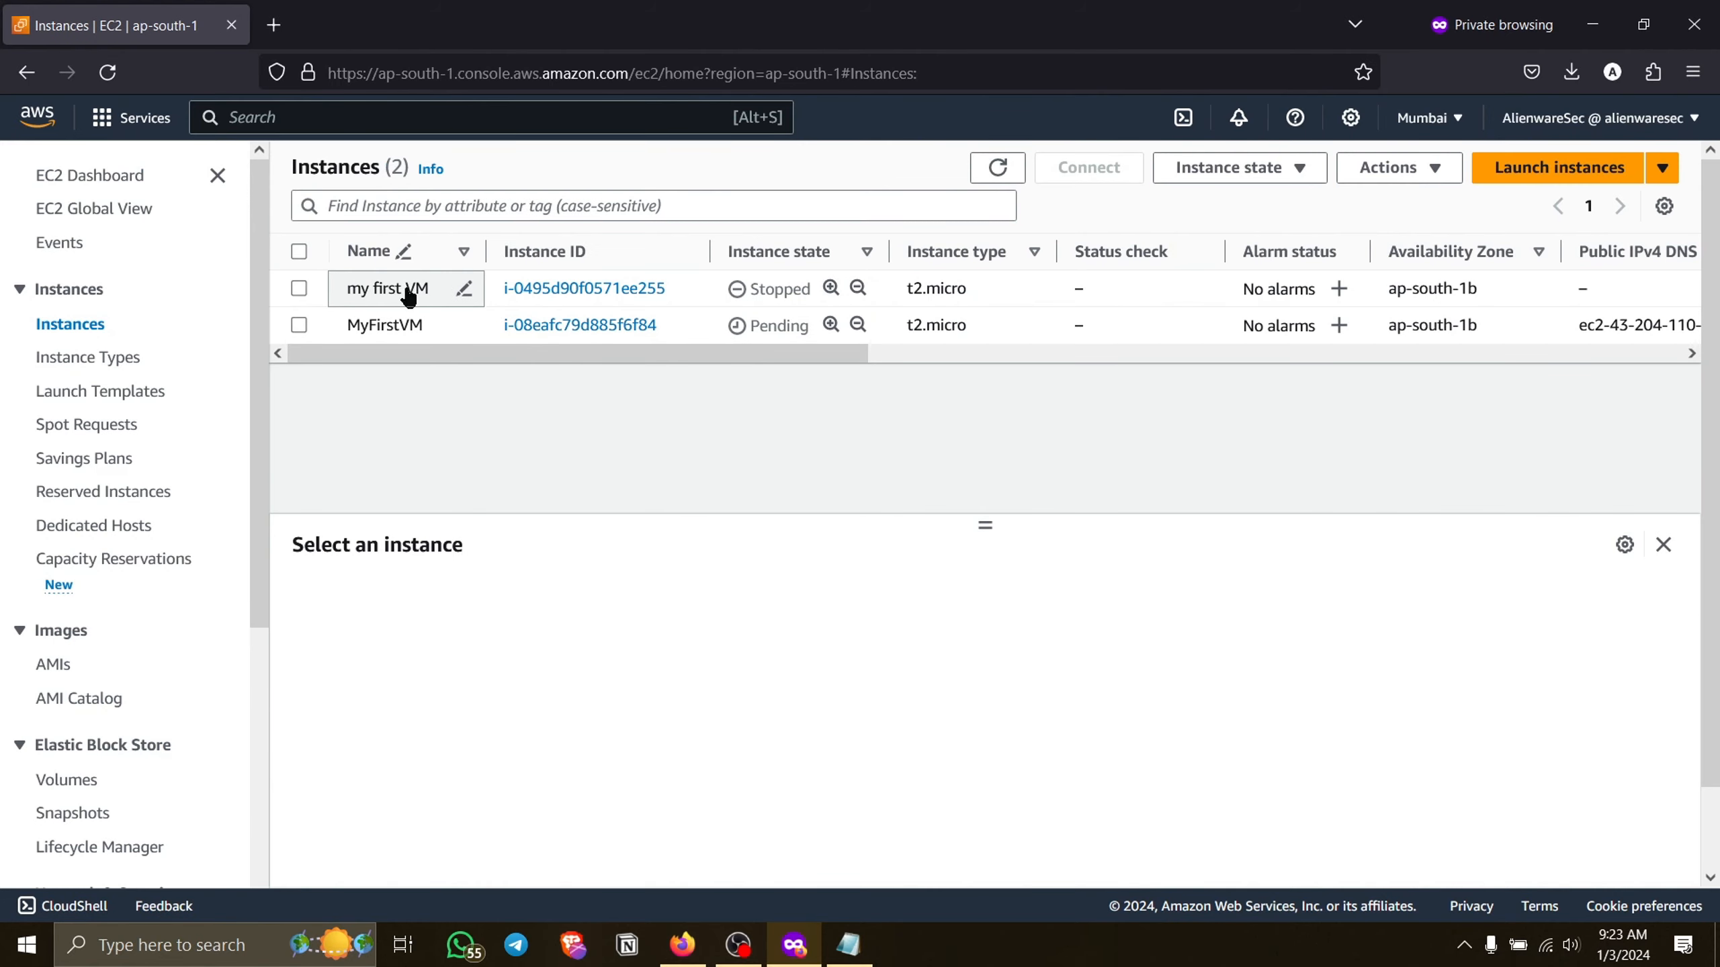
Terminate the old stopped instance named my first VM and confirm its termination.
left_click_drag(449, 356, 298, 302)
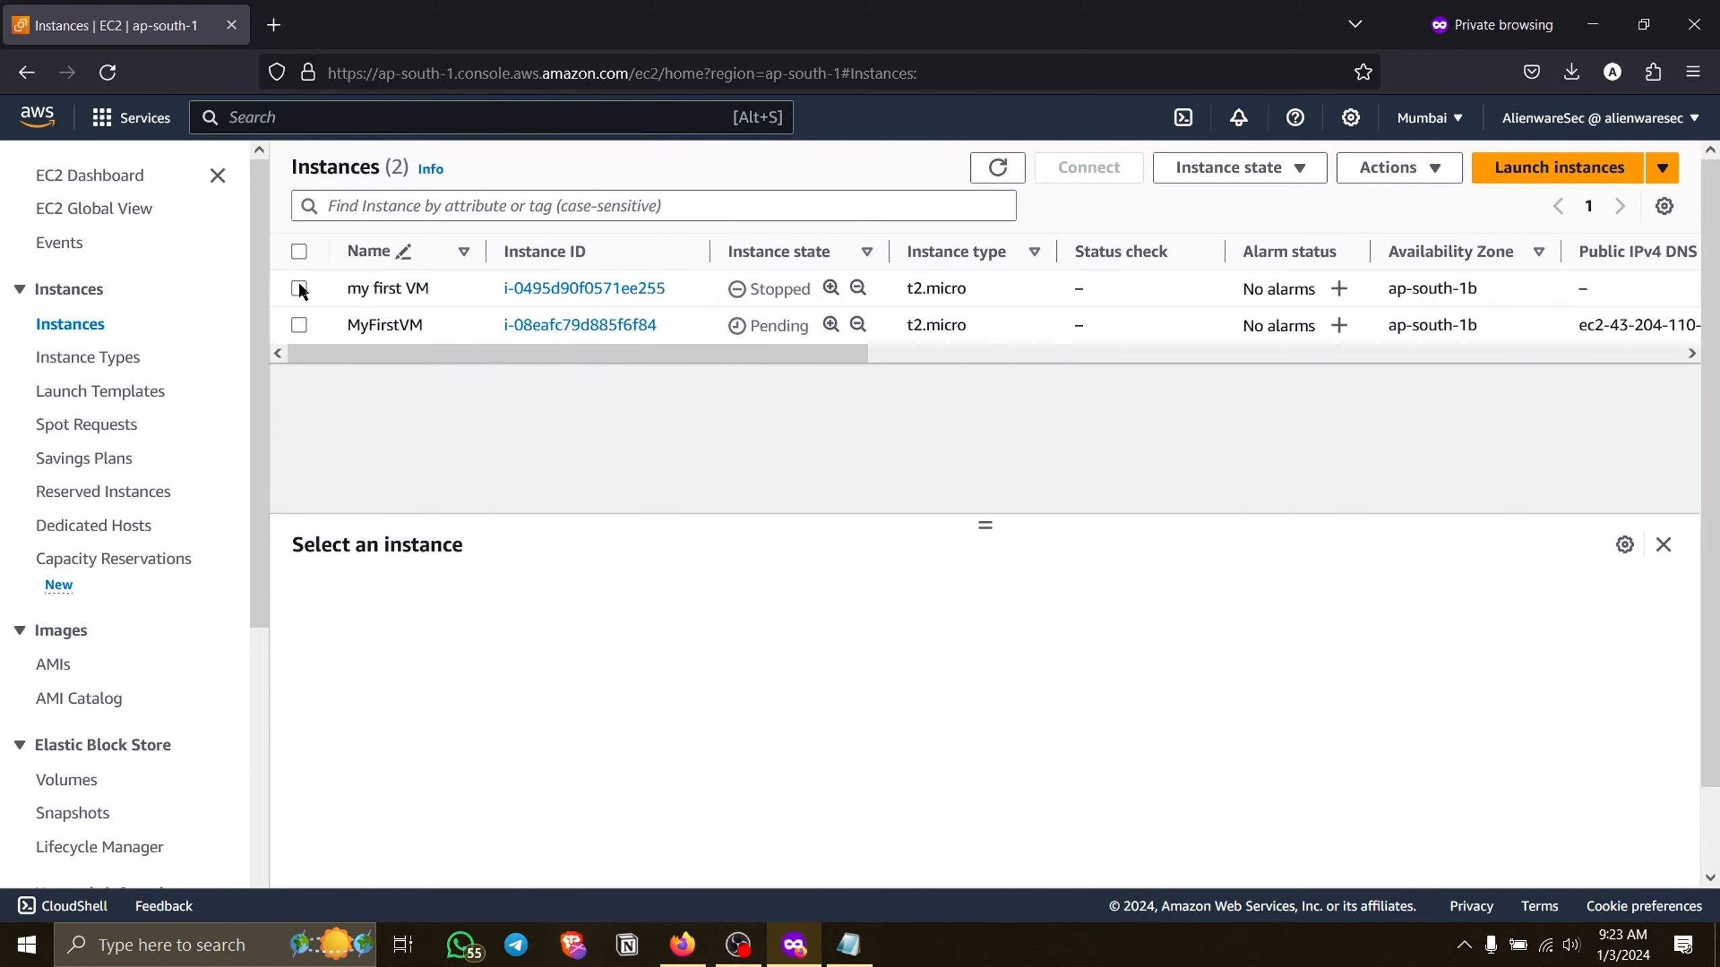
left_click(298, 289)
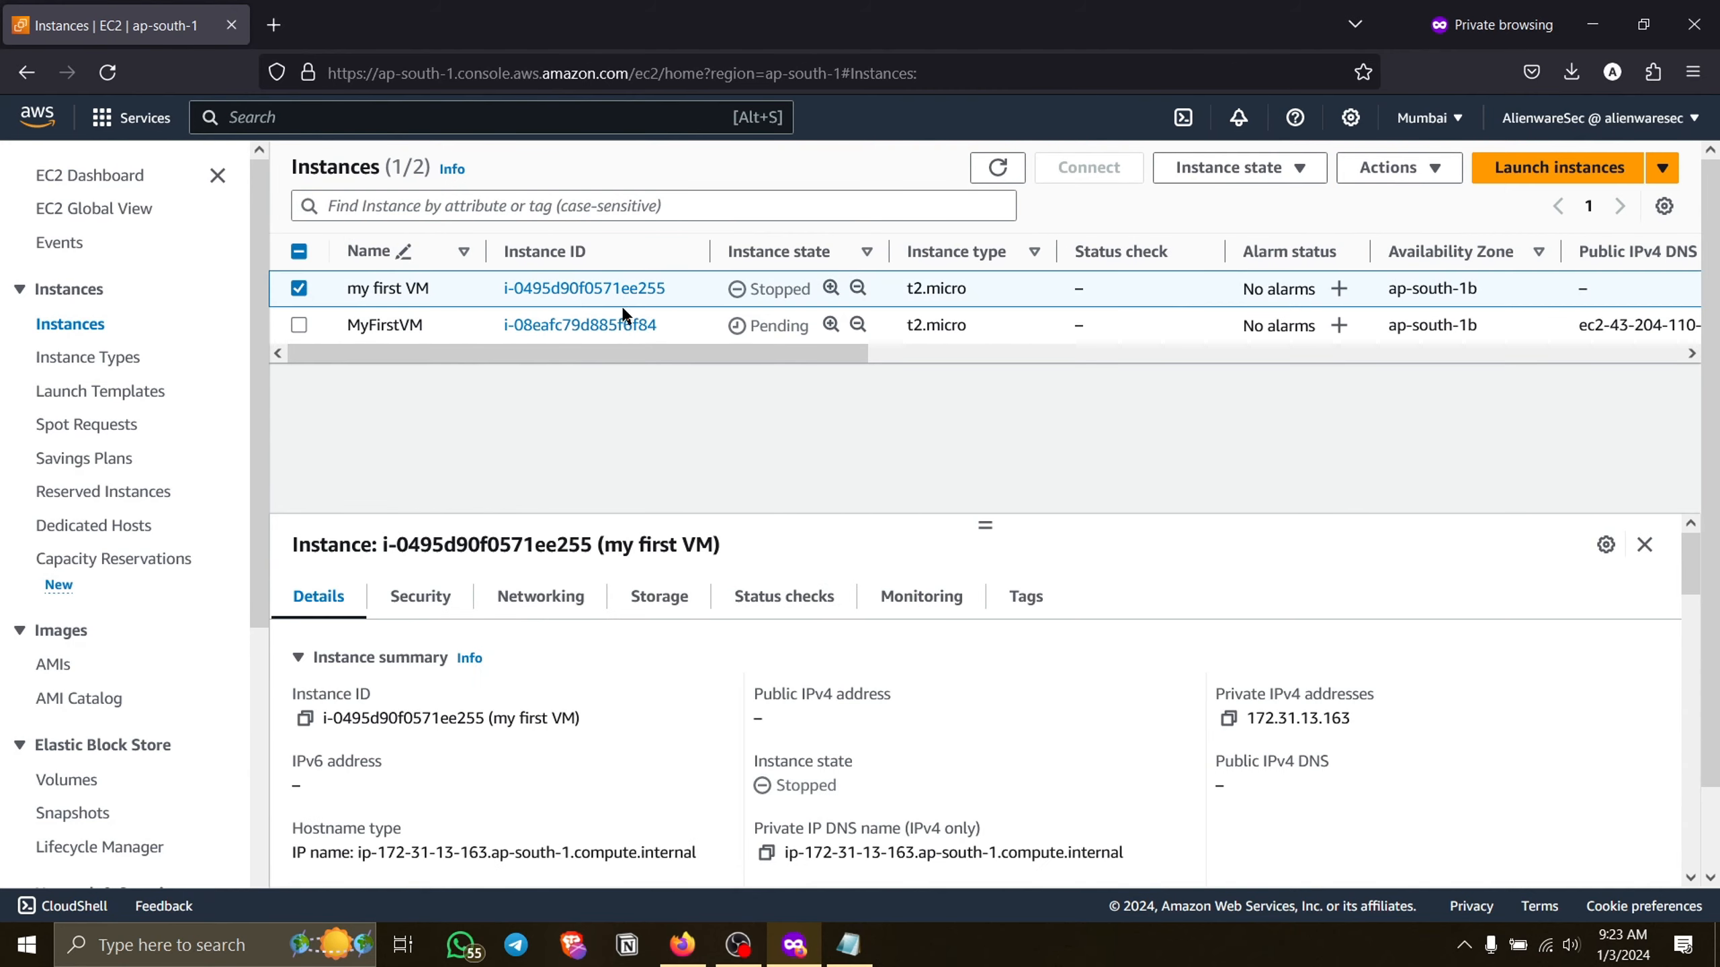
left_click(1345, 174)
left_click(1266, 159)
left_click(1266, 159)
left_click(1257, 343)
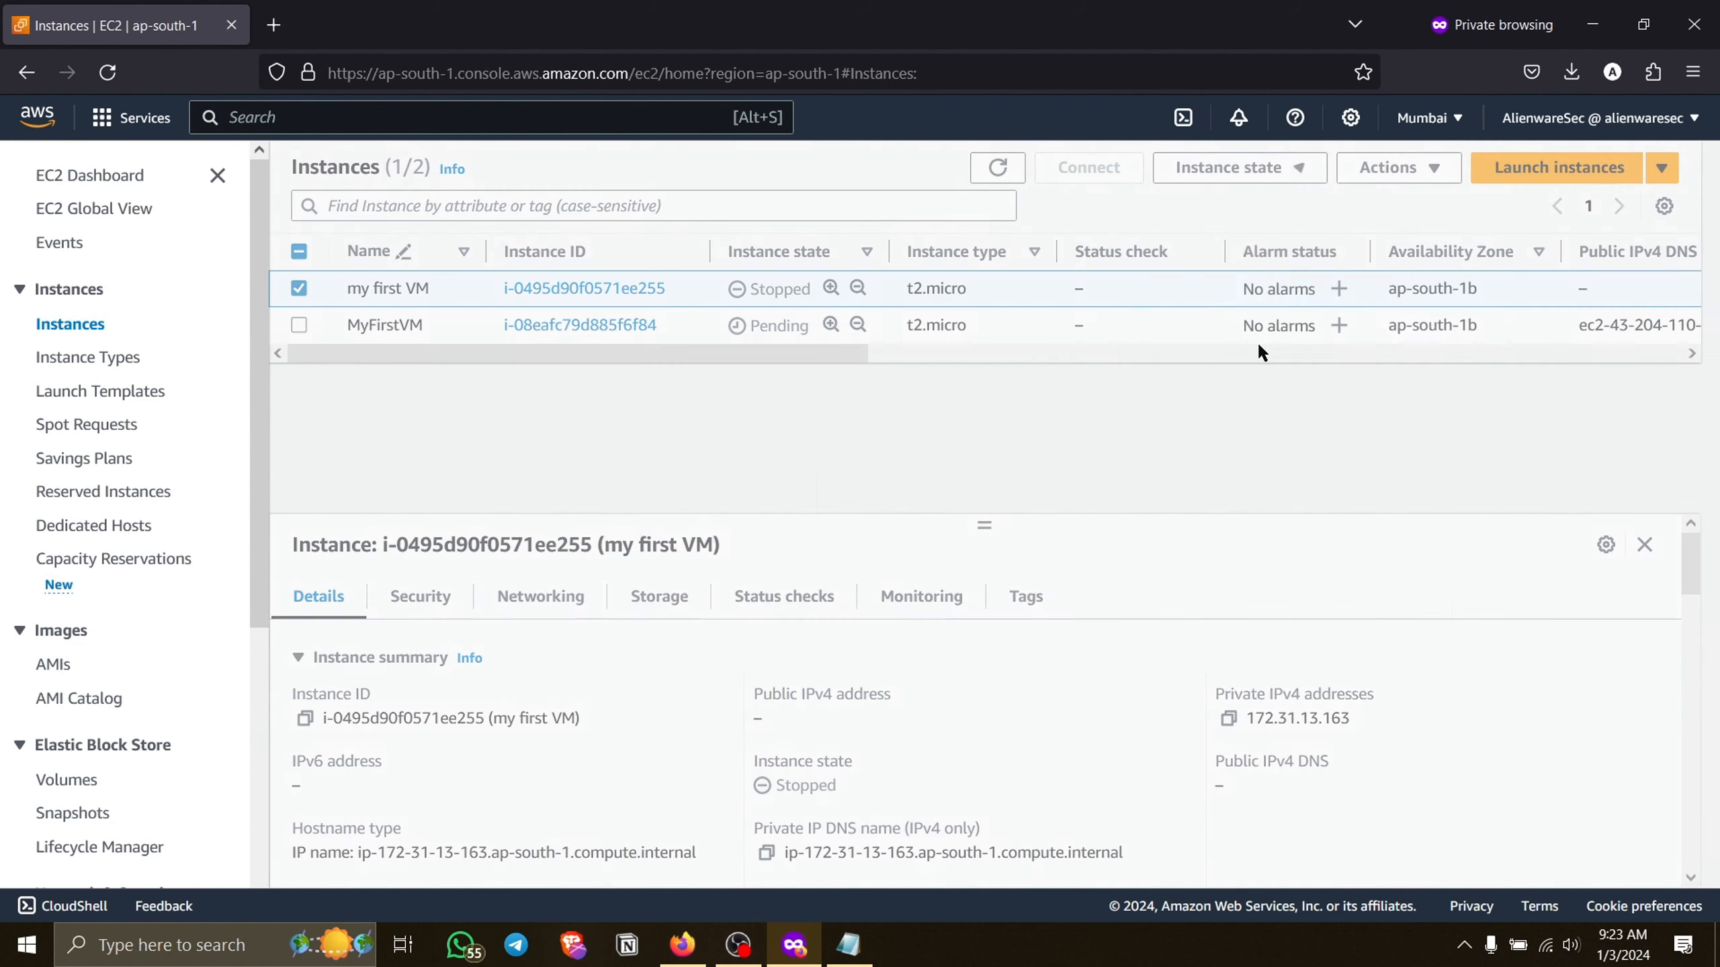
left_click(1337, 674)
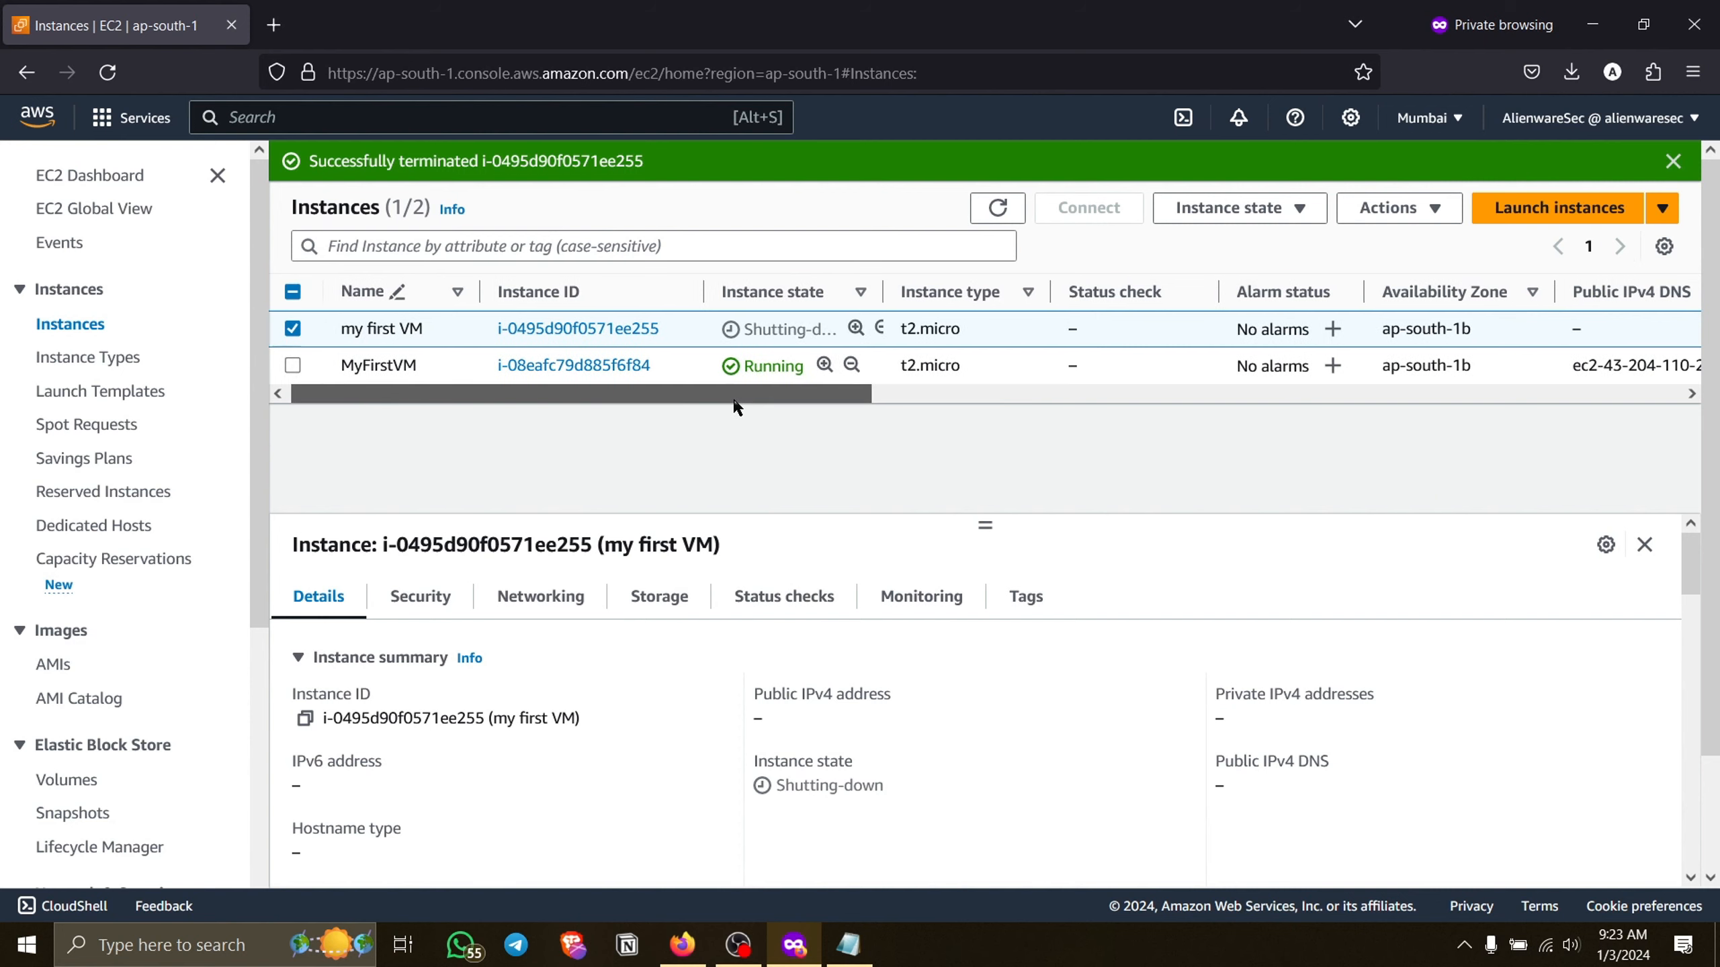
Select only the MyFirstVM instance in the list and enlarge its details pane.
left_click(298, 364)
left_click(298, 329)
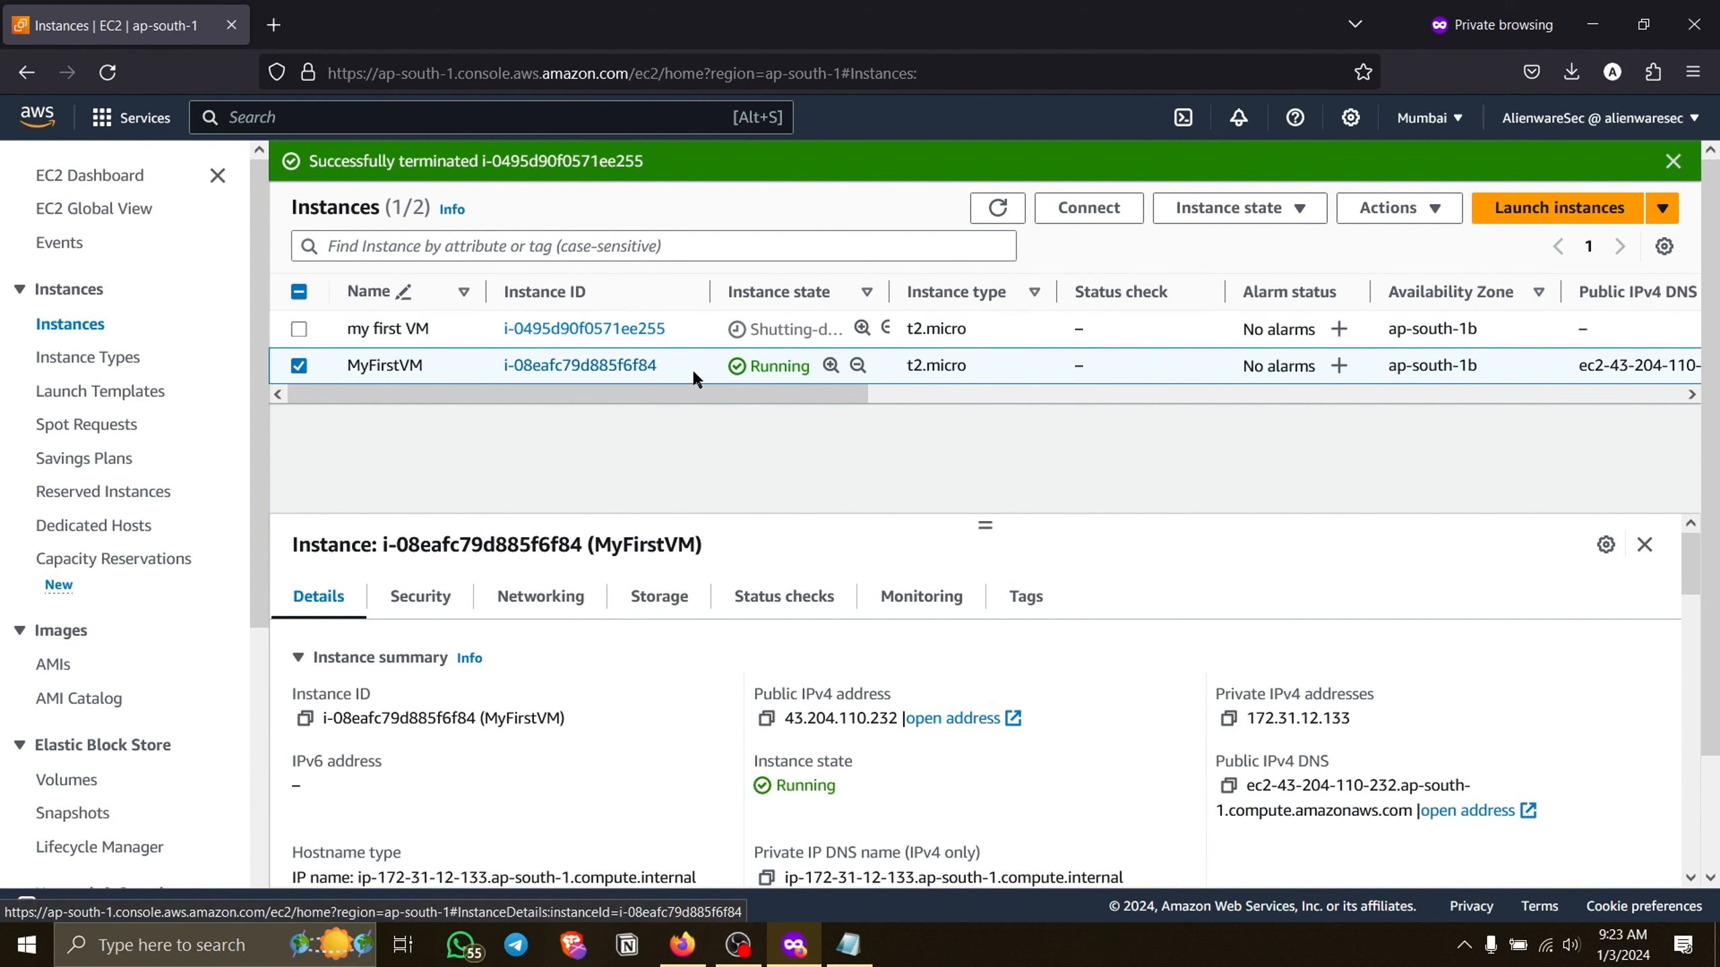
left_click_drag(734, 365, 1191, 416)
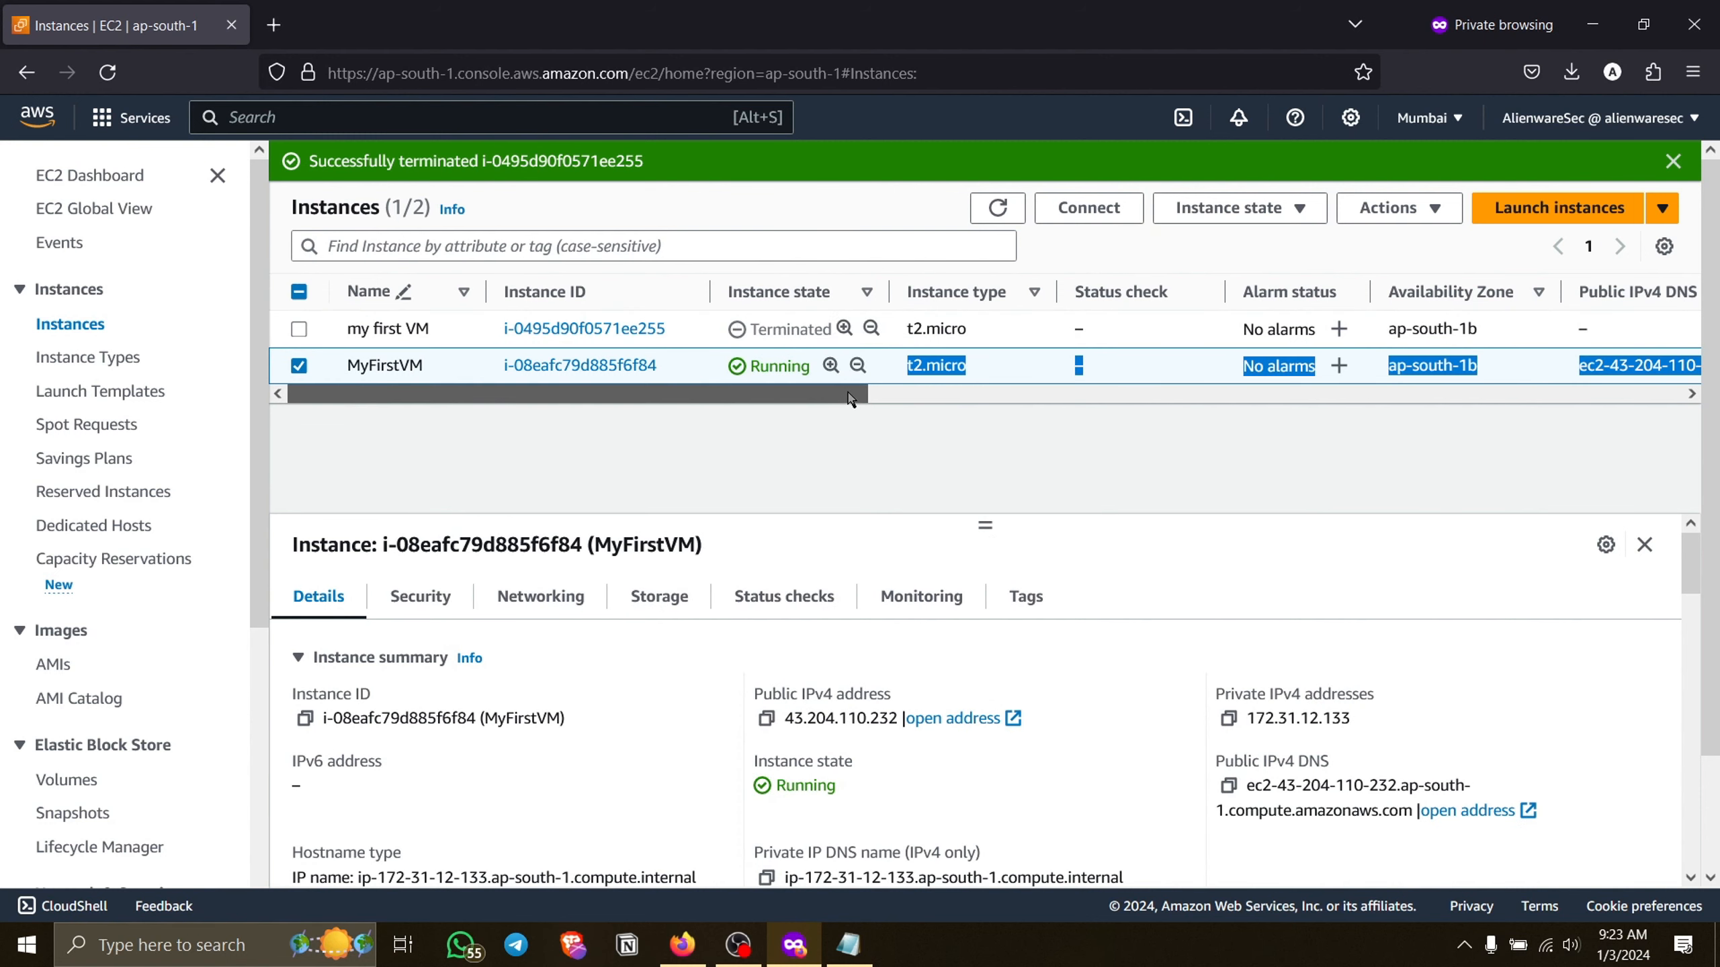
left_click_drag(851, 400, 1312, 422)
left_click(1308, 420)
left_click_drag(1041, 395, 274, 486)
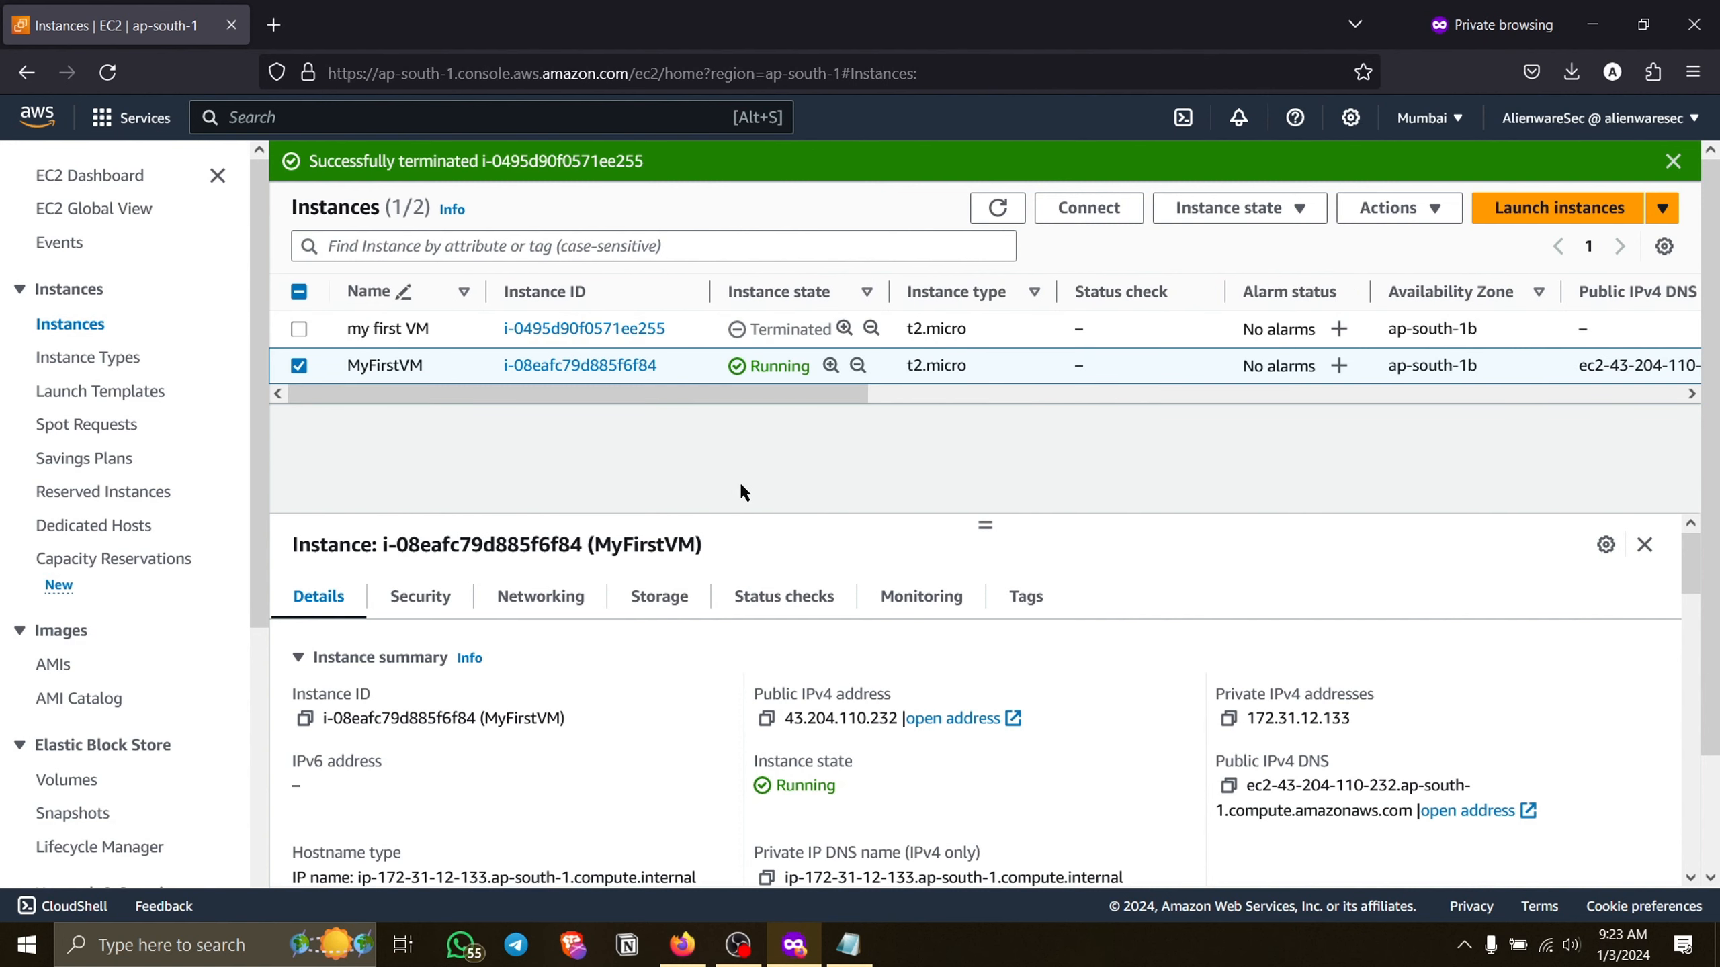
left_click_drag(982, 518, 990, 423)
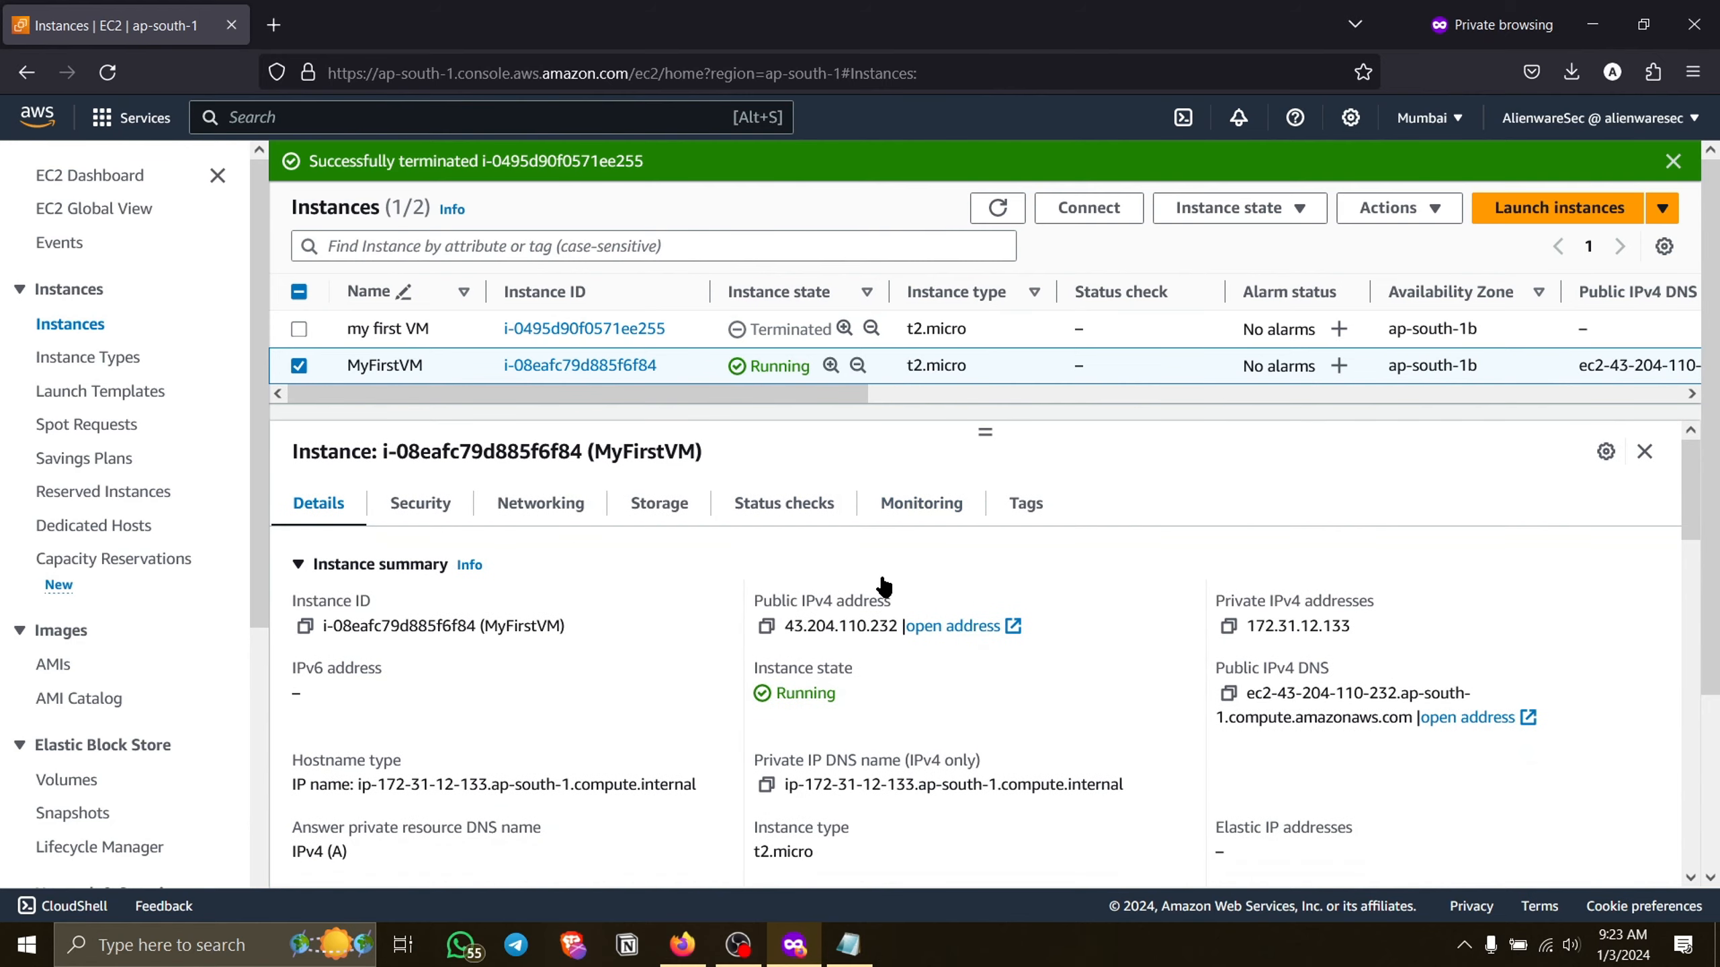
Examine the public and private IPv4 addresses in the MyFirstVM instance summary.
left_click_drag(784, 625, 807, 626)
left_click_drag(1247, 625, 1351, 627)
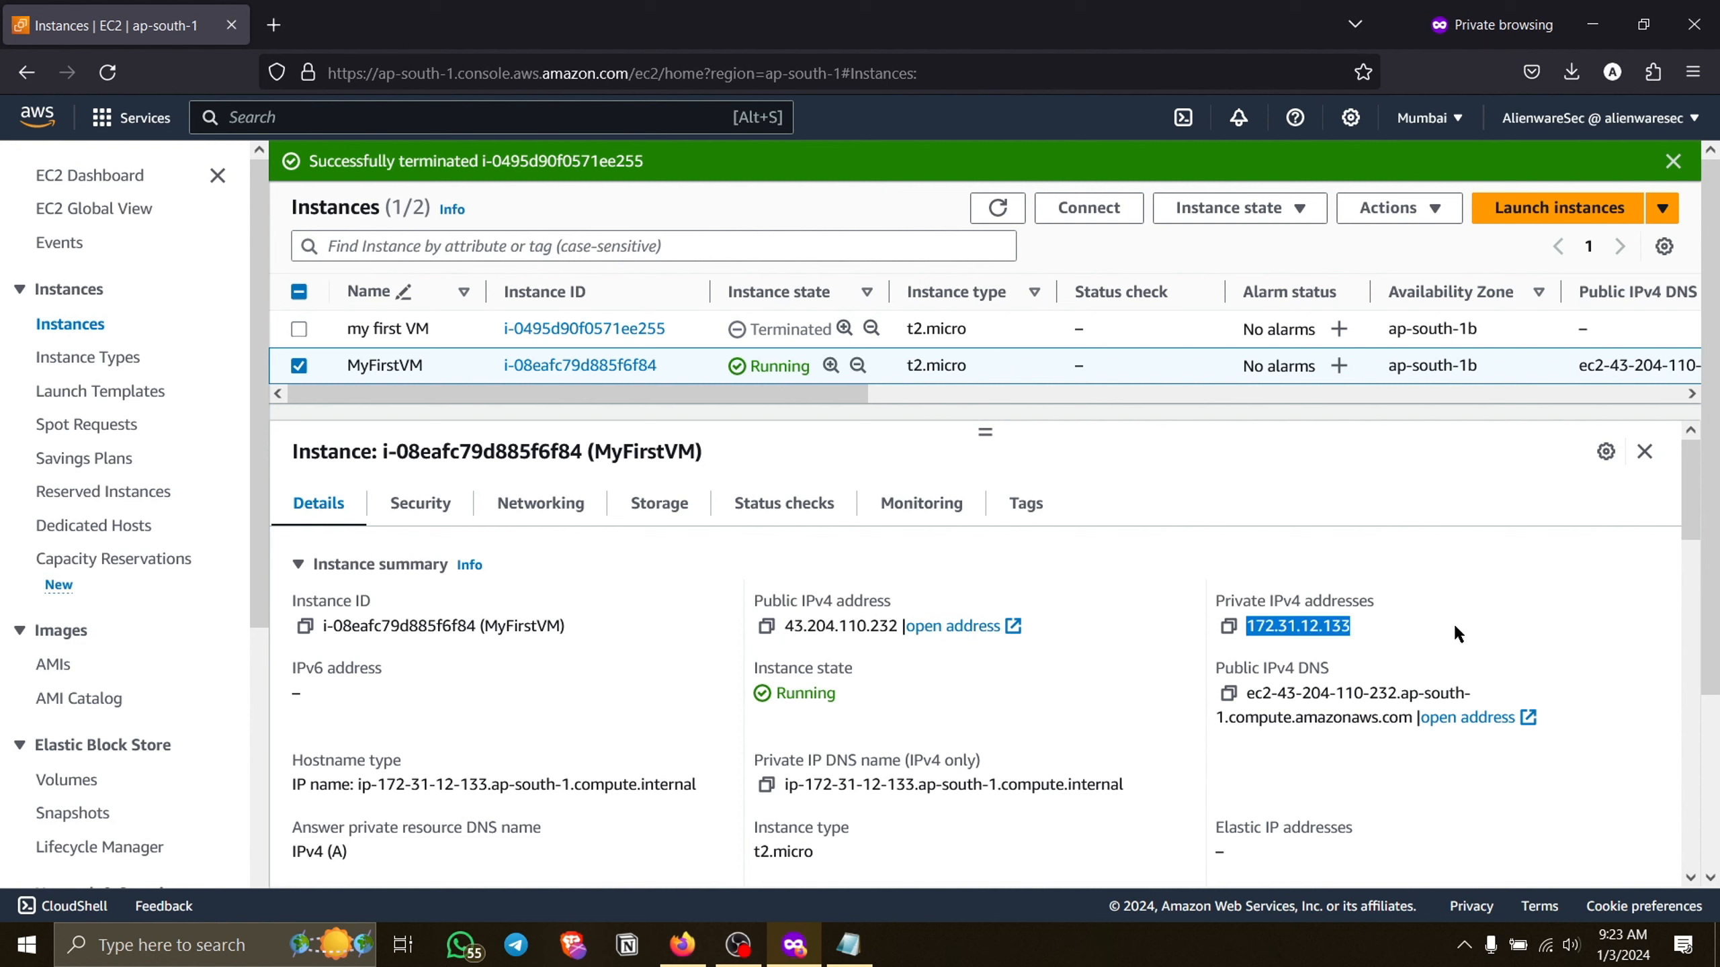
left_click_drag(1453, 634, 1255, 628)
left_click(1254, 627)
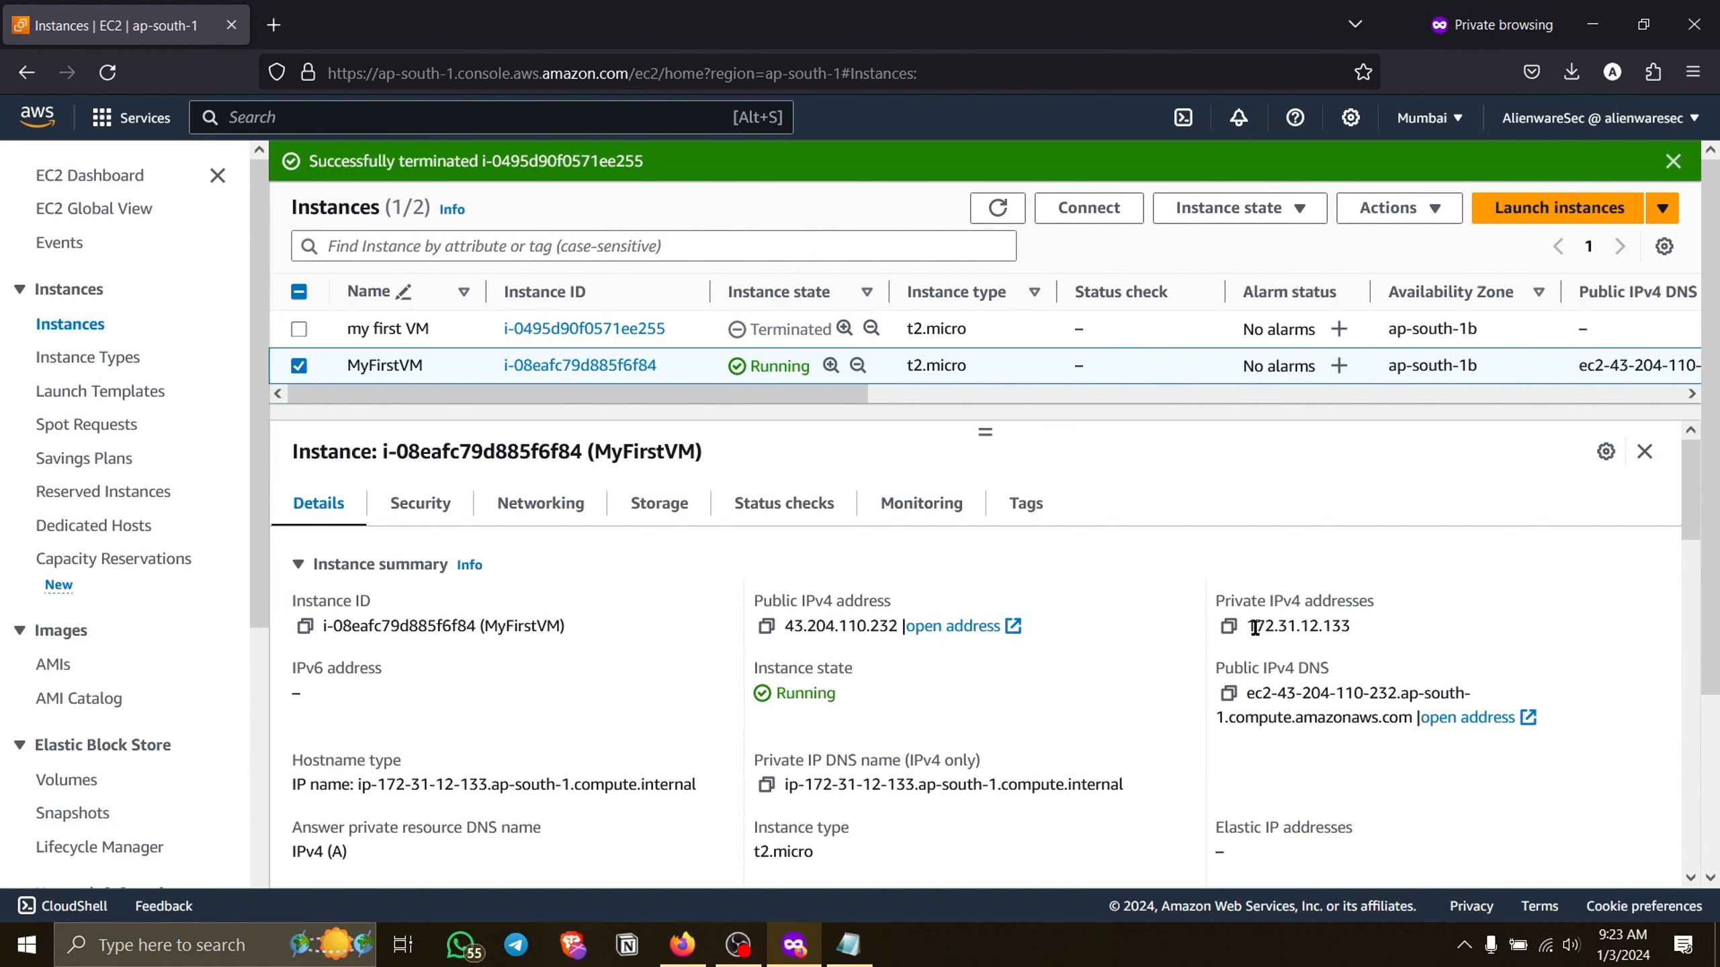
left_click_drag(1254, 628, 1362, 626)
left_click(1362, 624)
left_click_drag(1365, 628, 1243, 628)
Copy MyFirstVM's public IPv4 address and open that address in a new browser tab.
left_click_drag(897, 623, 780, 627)
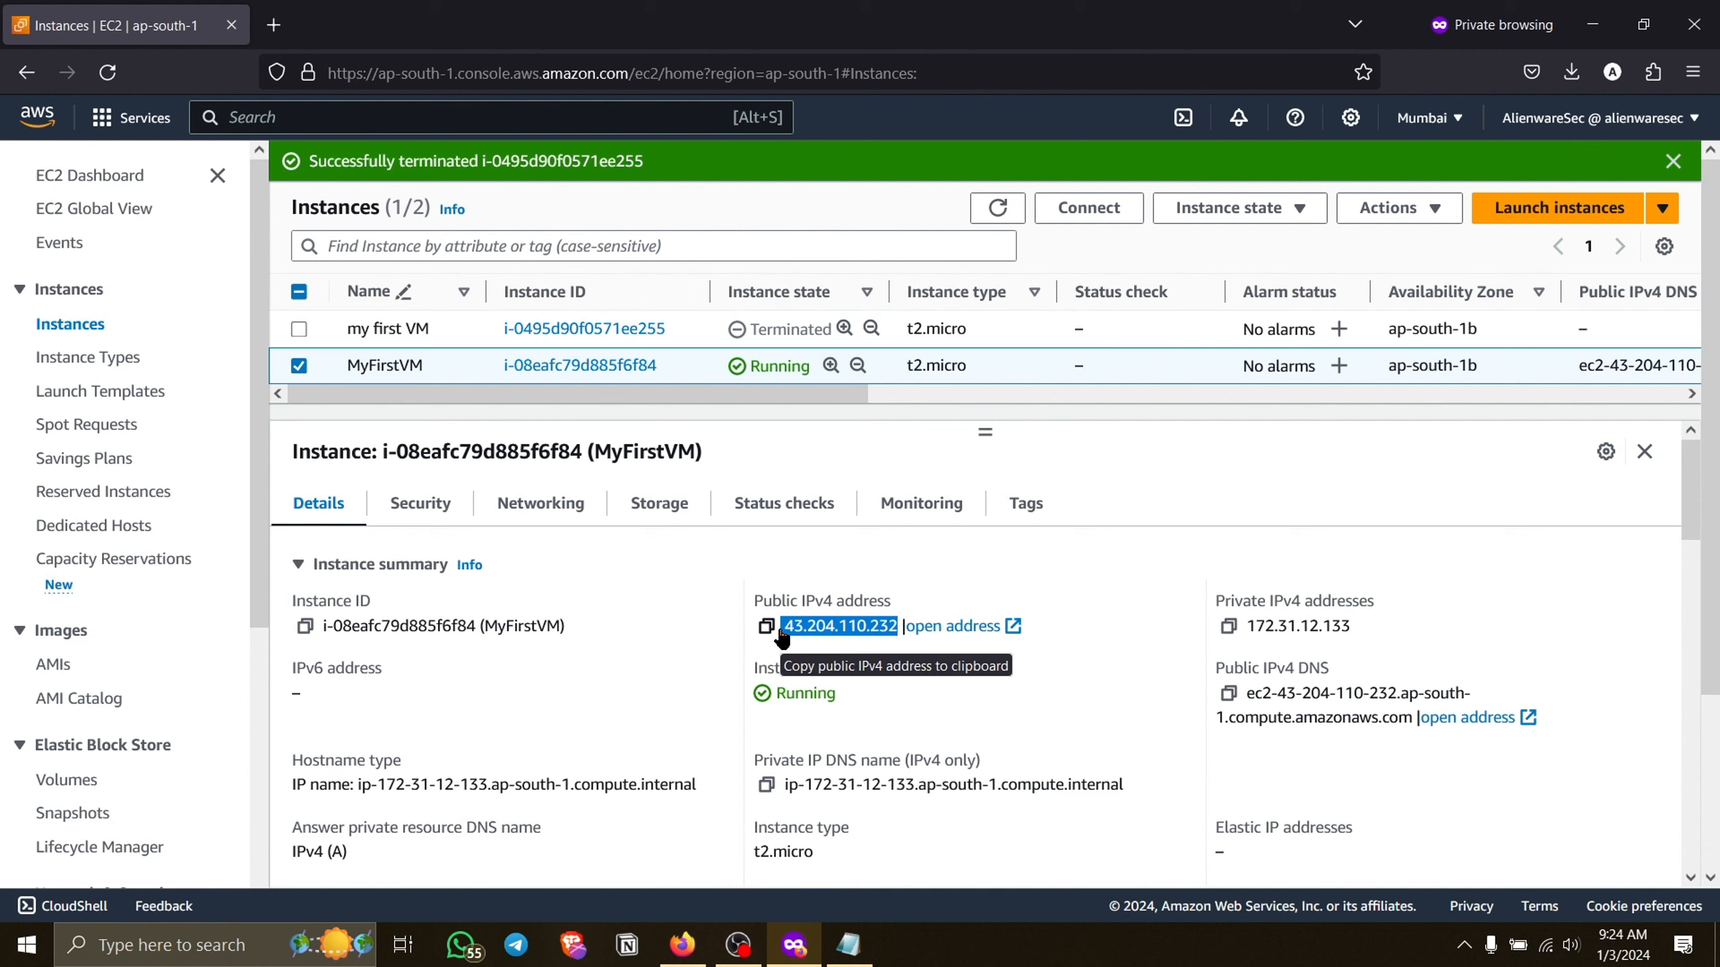
left_click(779, 631)
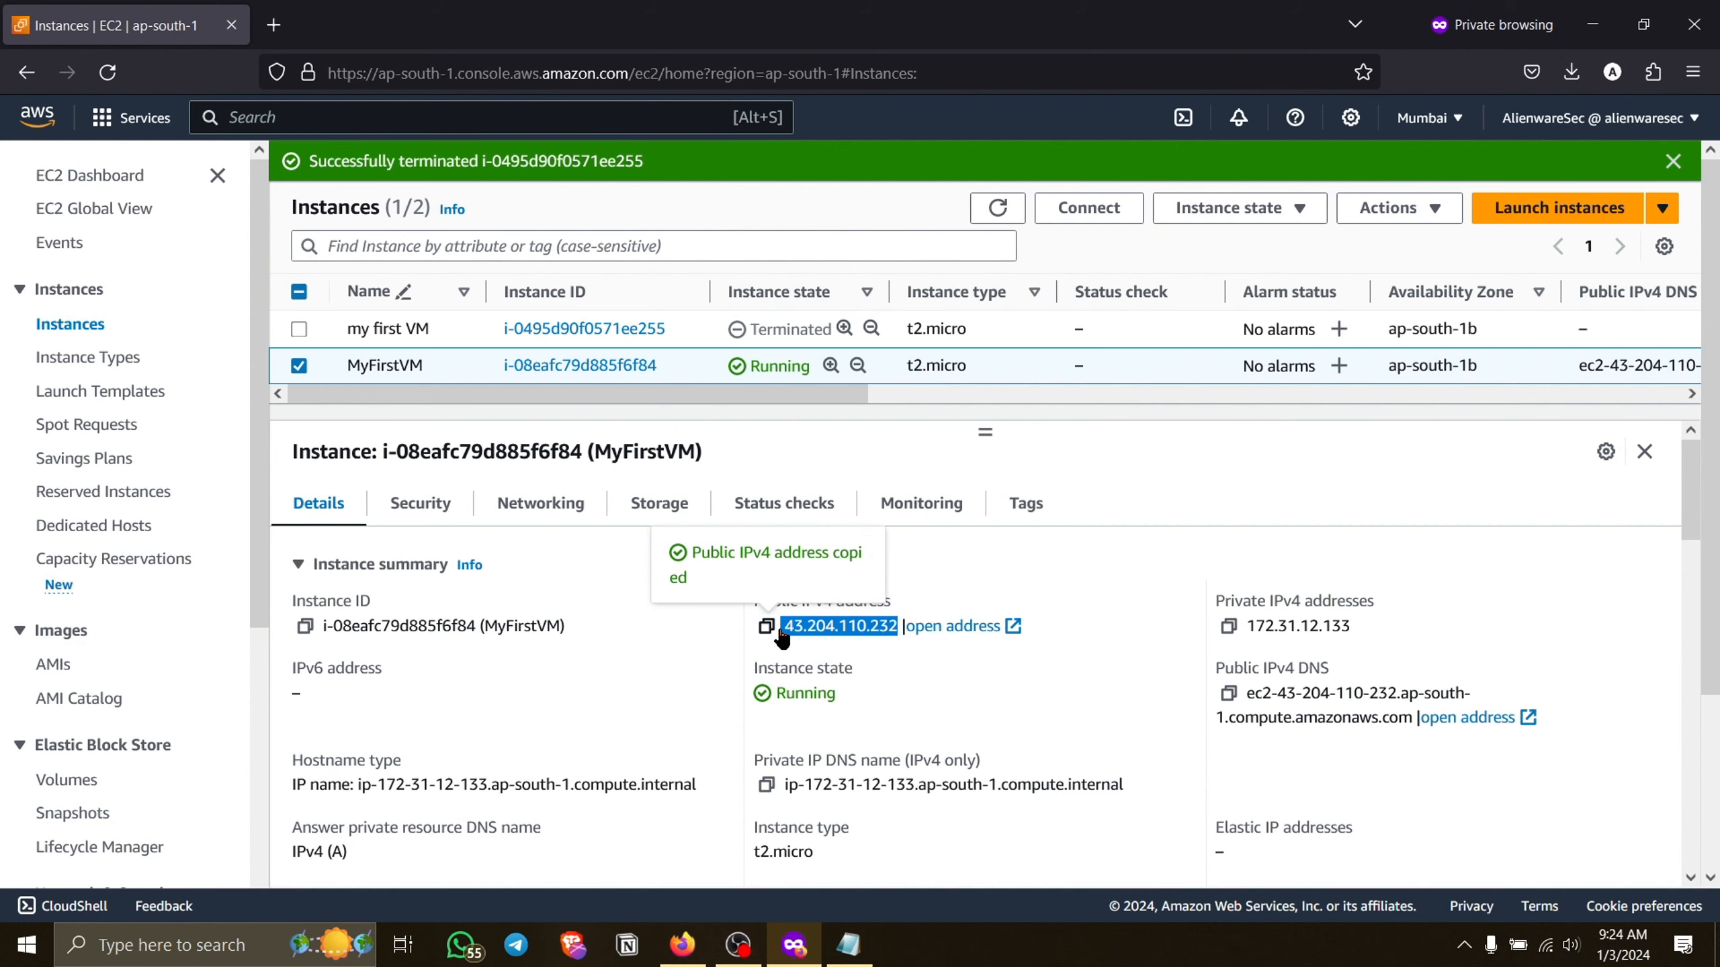
left_click(937, 627)
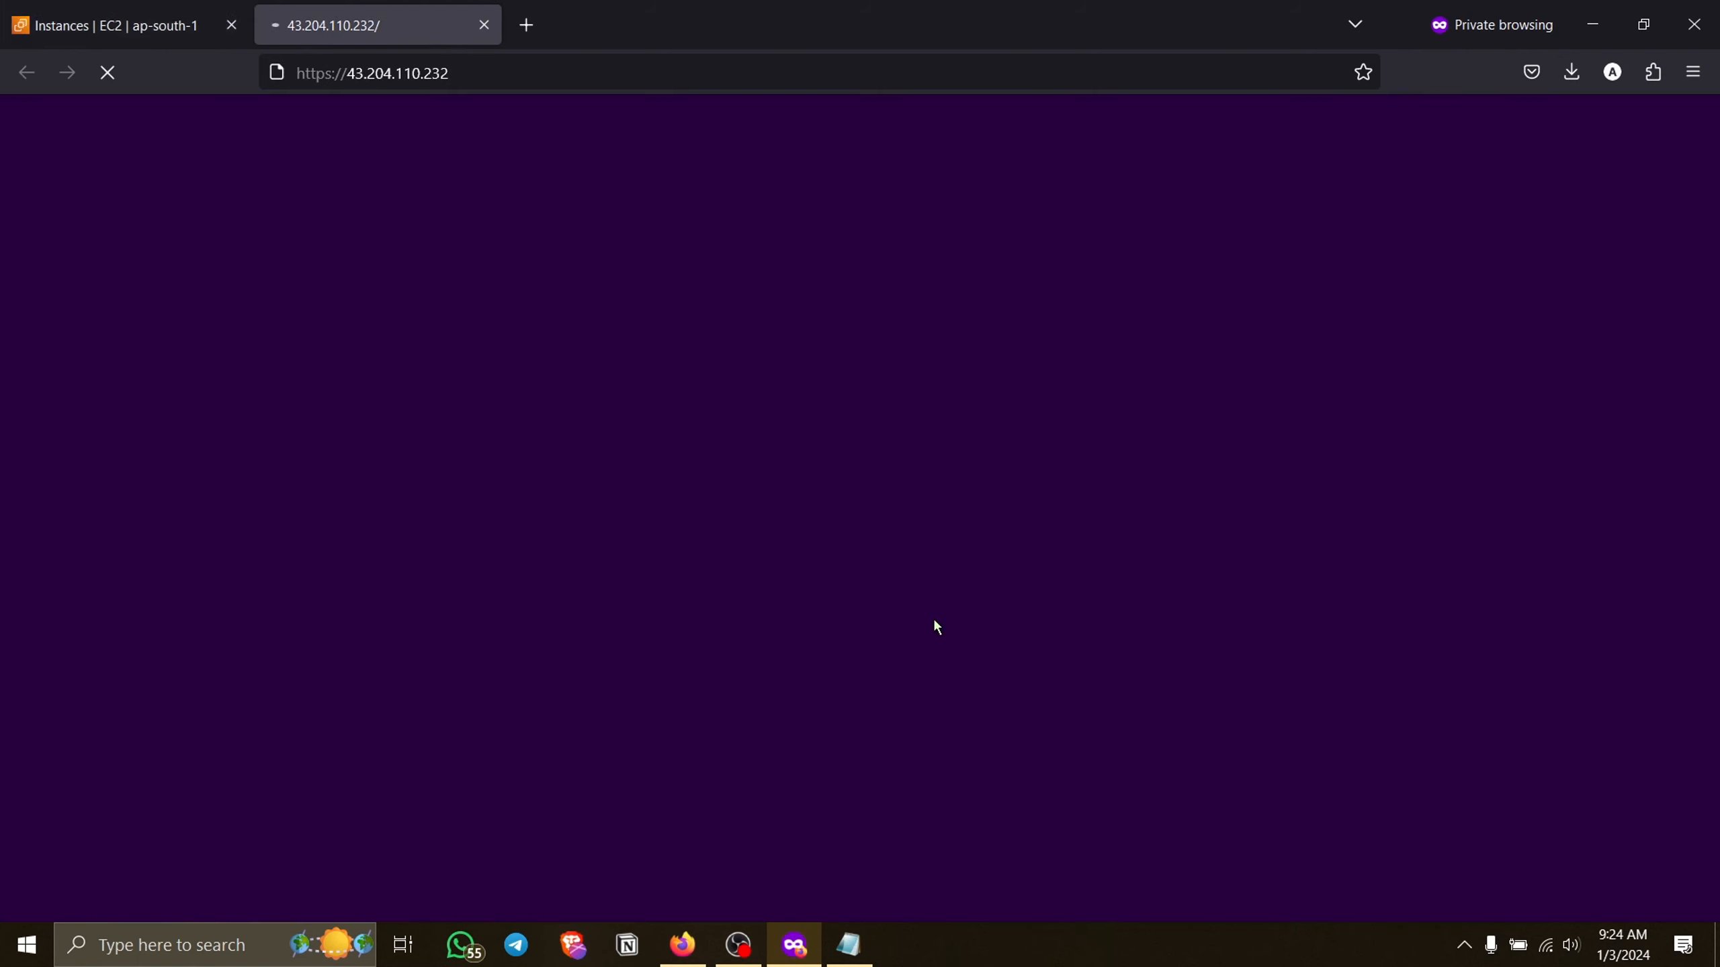